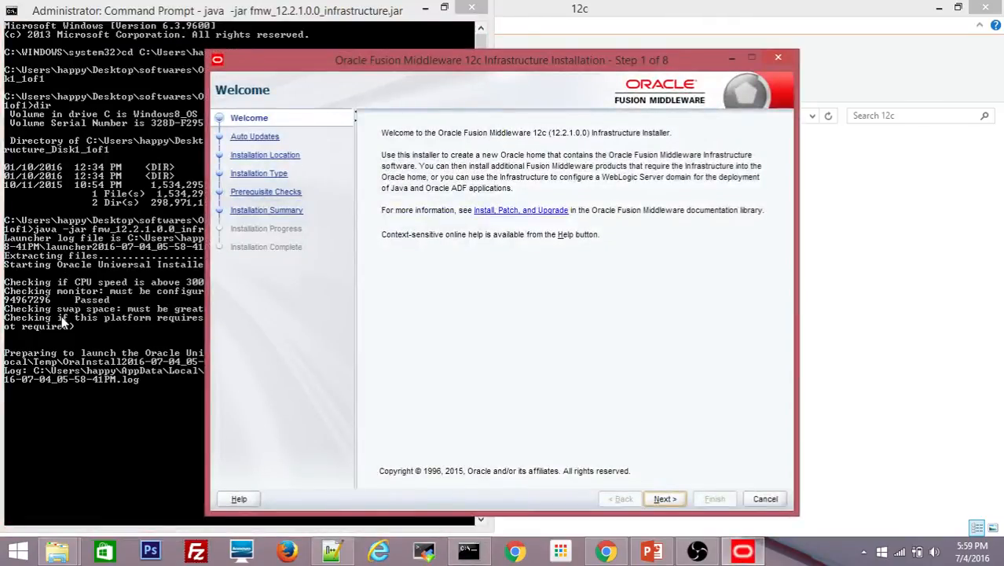
Pass the Welcome page and keep Skip Auto Updates to reach Installation Location
drag(378, 56, 635, 66)
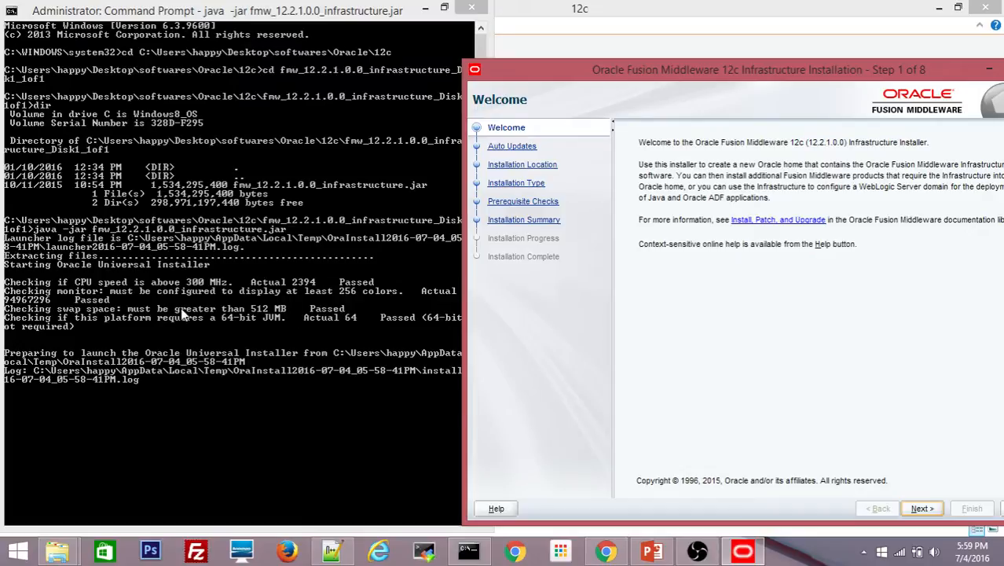
drag(632, 65, 417, 47)
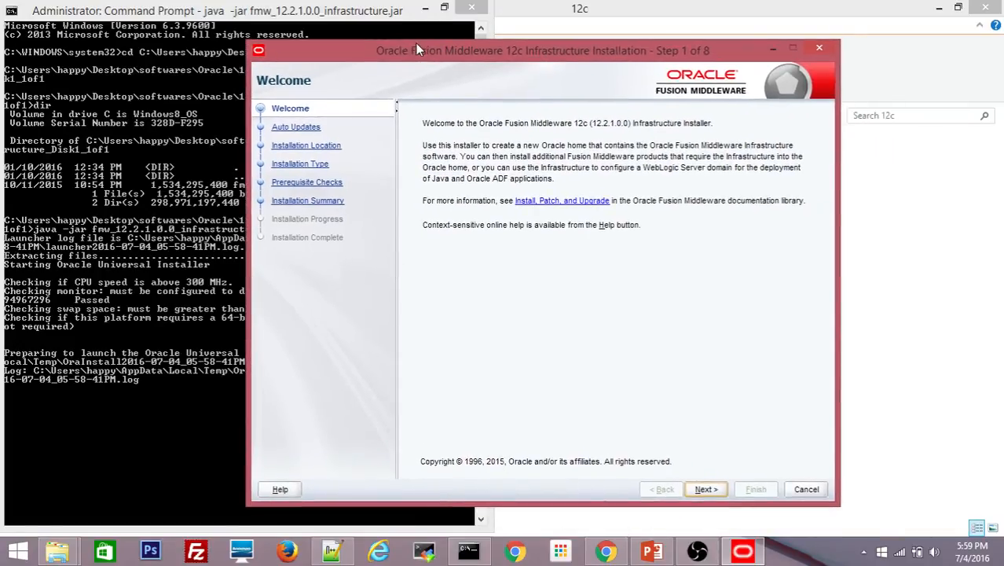
click(704, 488)
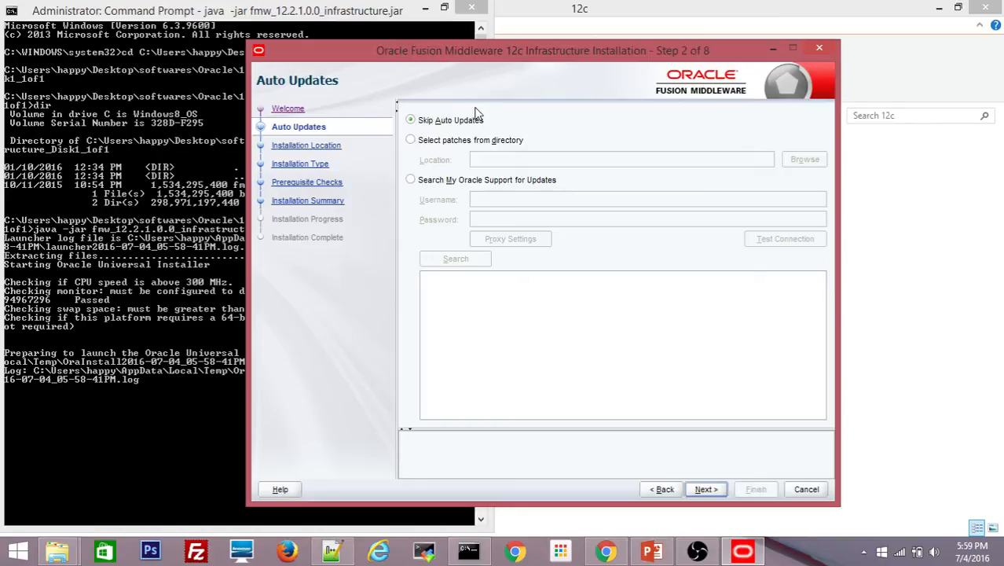
click(705, 490)
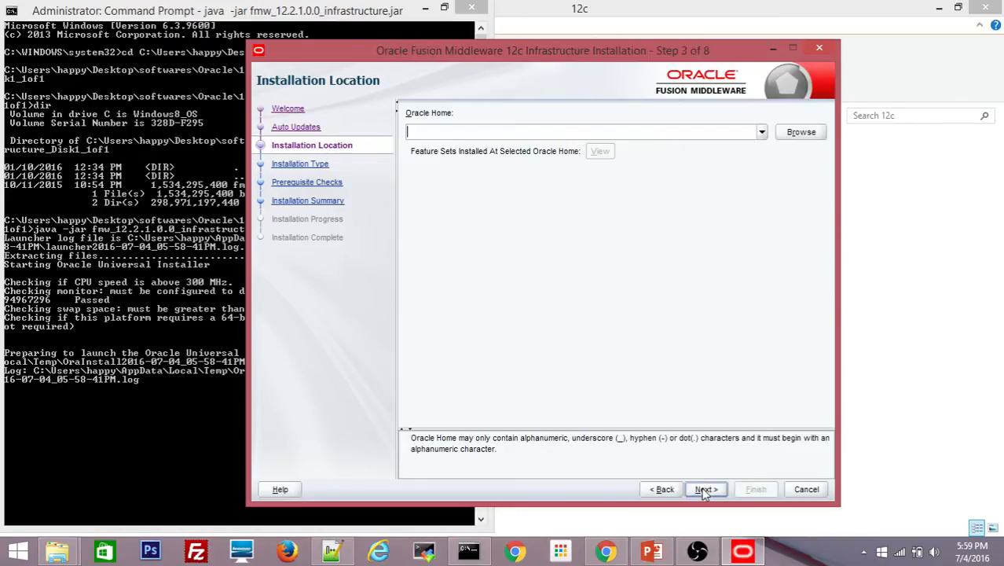
Edit the saved c:\Oracle\Middleware_ADF path into c:\Oracle\Middleware_WCS as the Oracle Home and continue
click(761, 133)
key(Down)
key(Down)
key(Down)
key(Down)
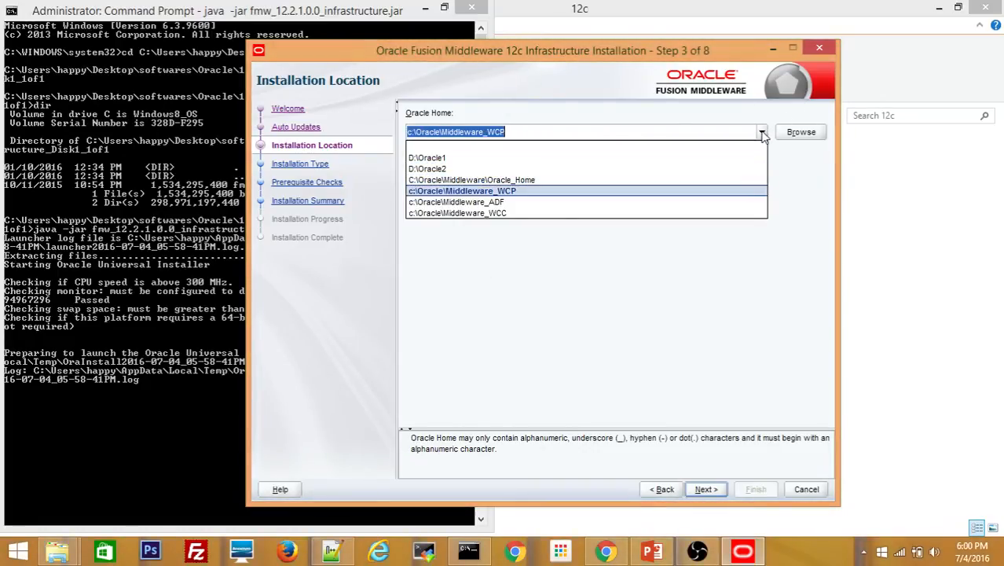
text(0)
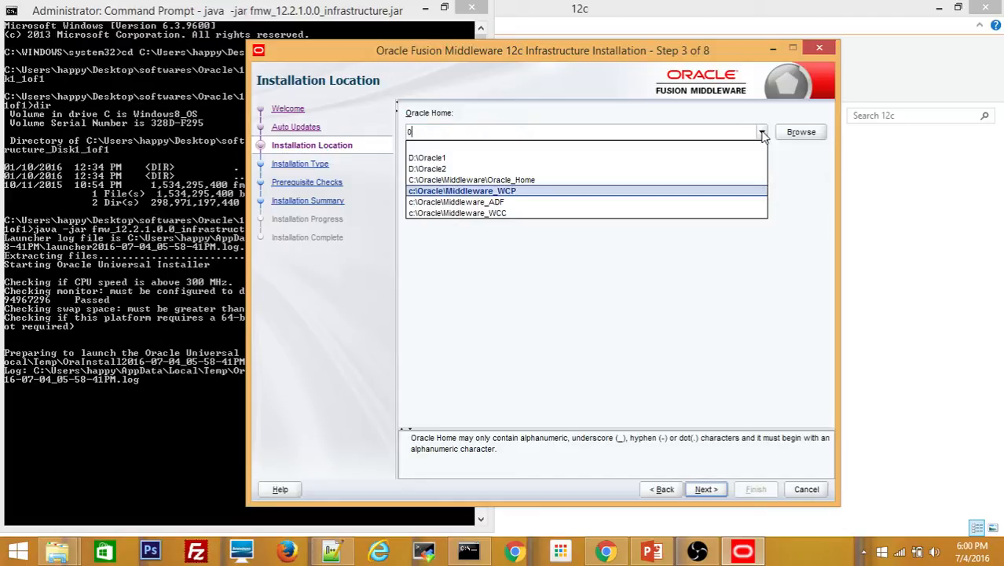
key(Down)
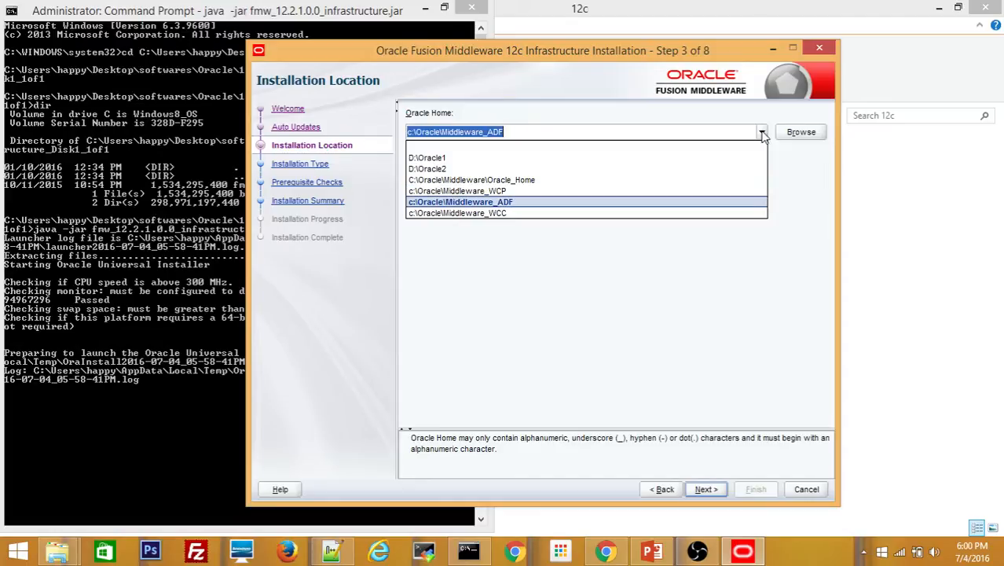
key(End)
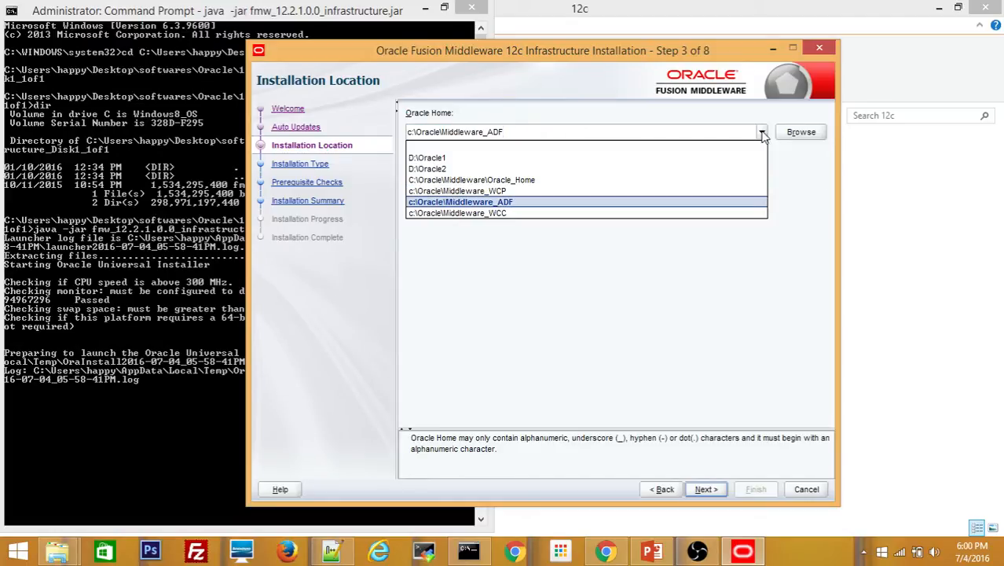
key(BackSpace)
key(BackSpace)
key(BackSpace)
text(WCS)
click(700, 292)
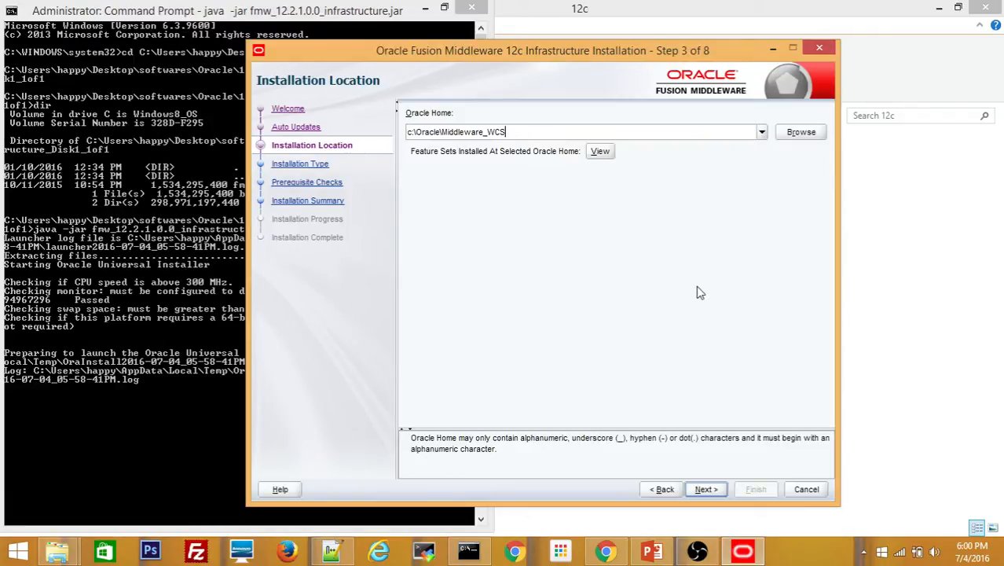
click(705, 489)
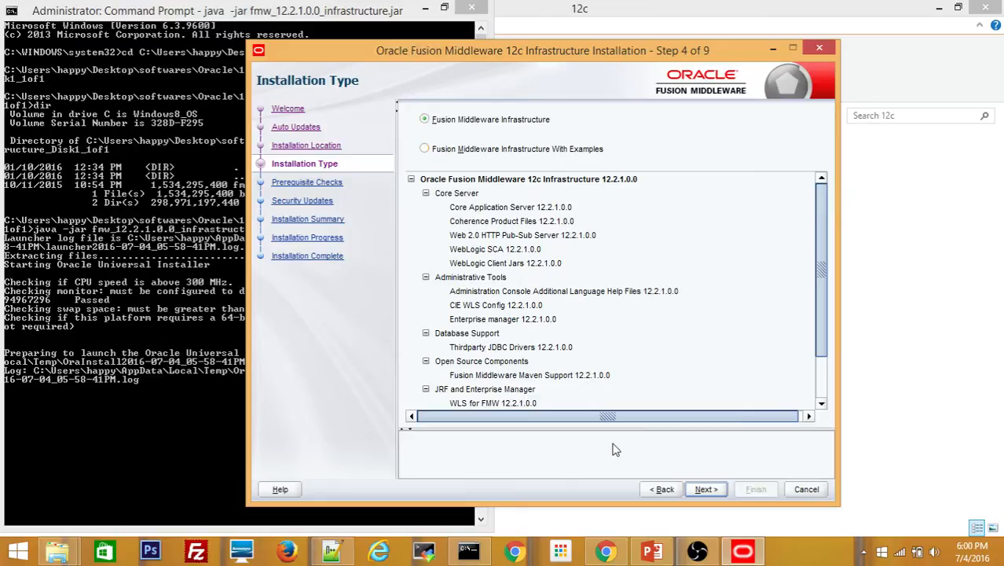
Keep the Infrastructure type, pass prerequisite checks, decline security updates, and start the install
click(704, 489)
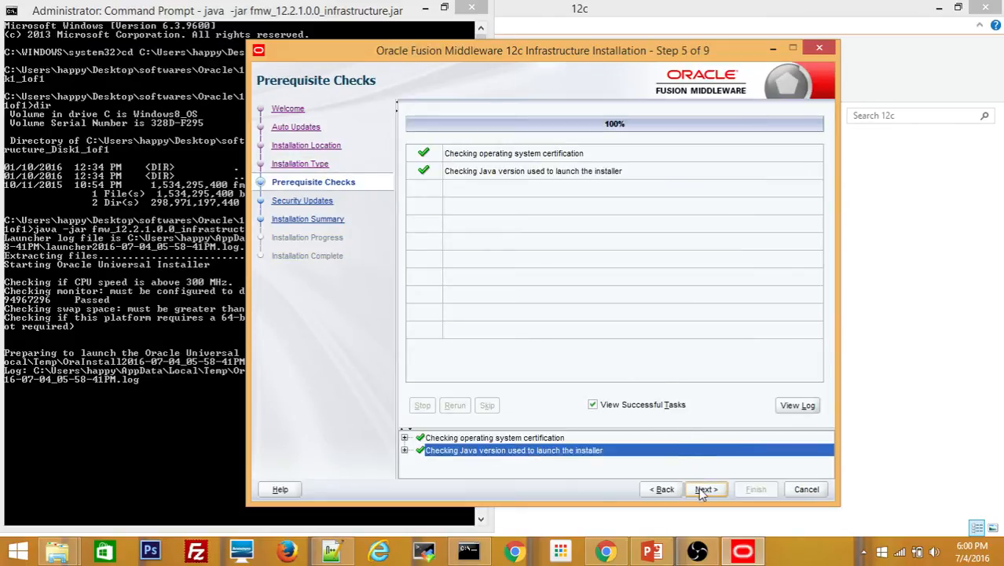
click(698, 488)
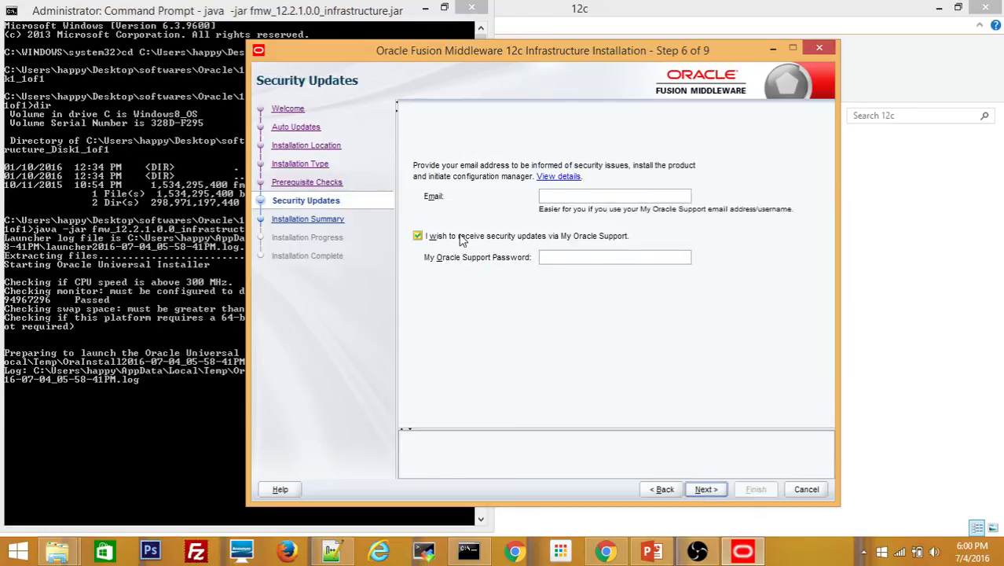
click(418, 237)
click(702, 490)
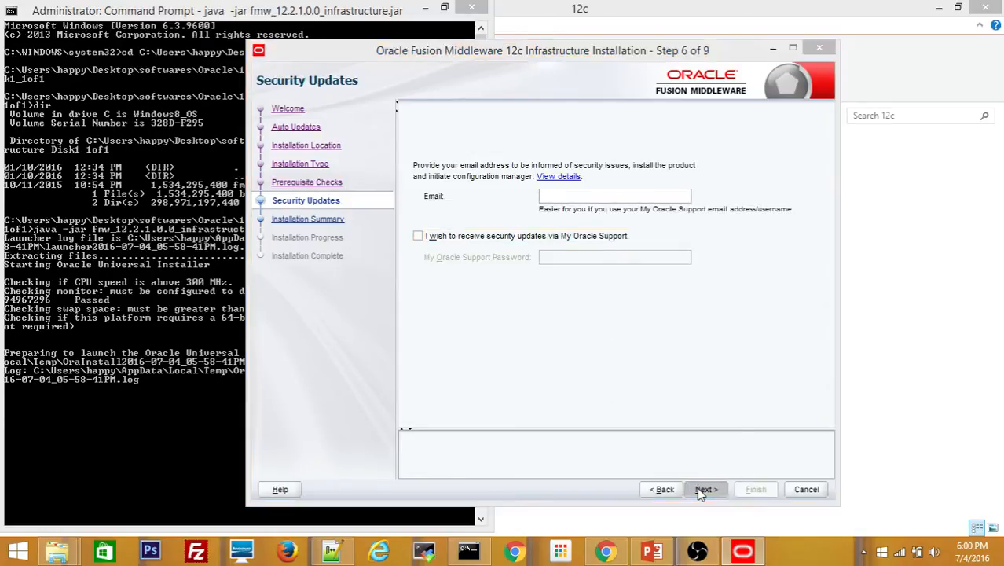
click(706, 313)
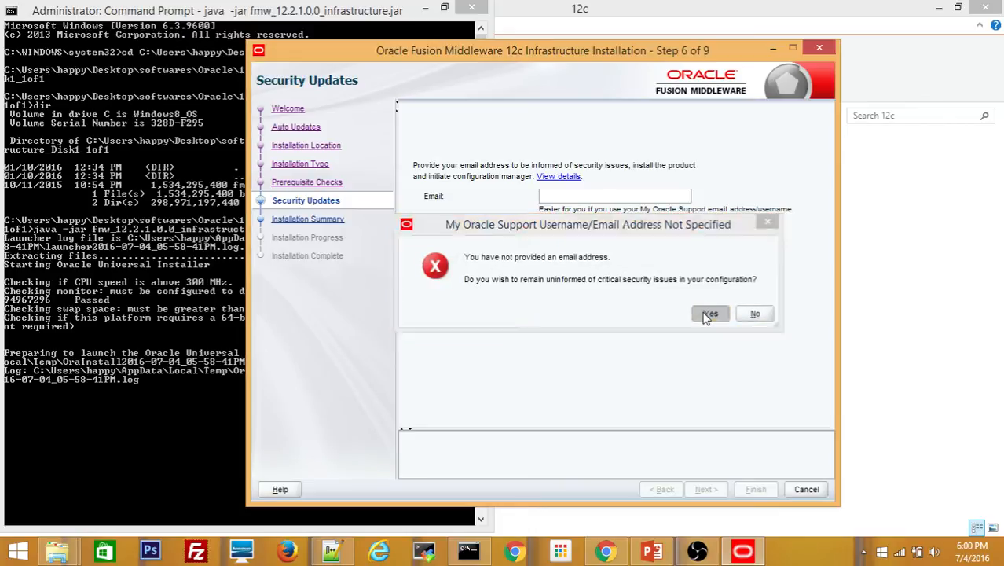
click(757, 488)
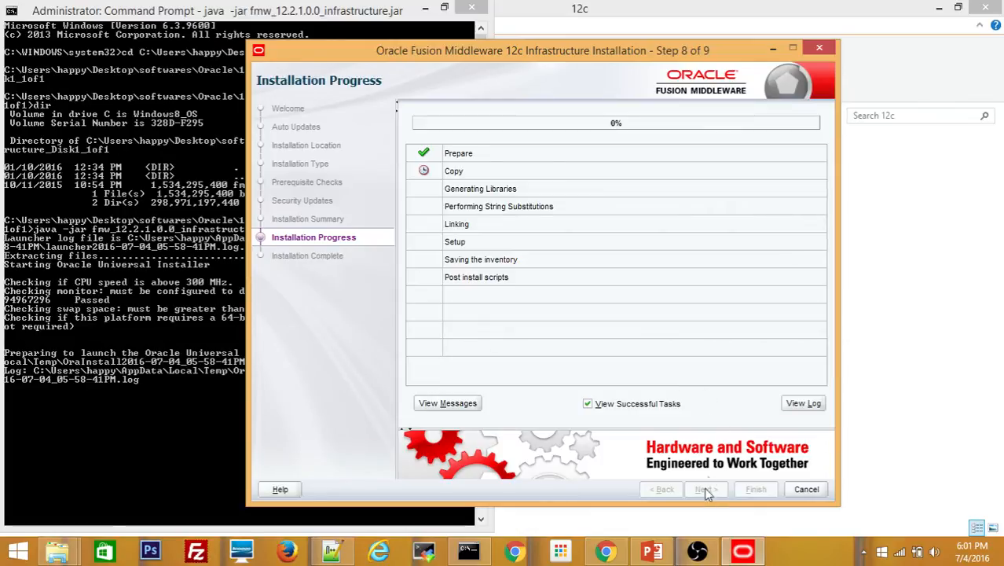
Wait for all Infrastructure install tasks to reach 100%, then advance to Installation Complete
mouse_move(698, 554)
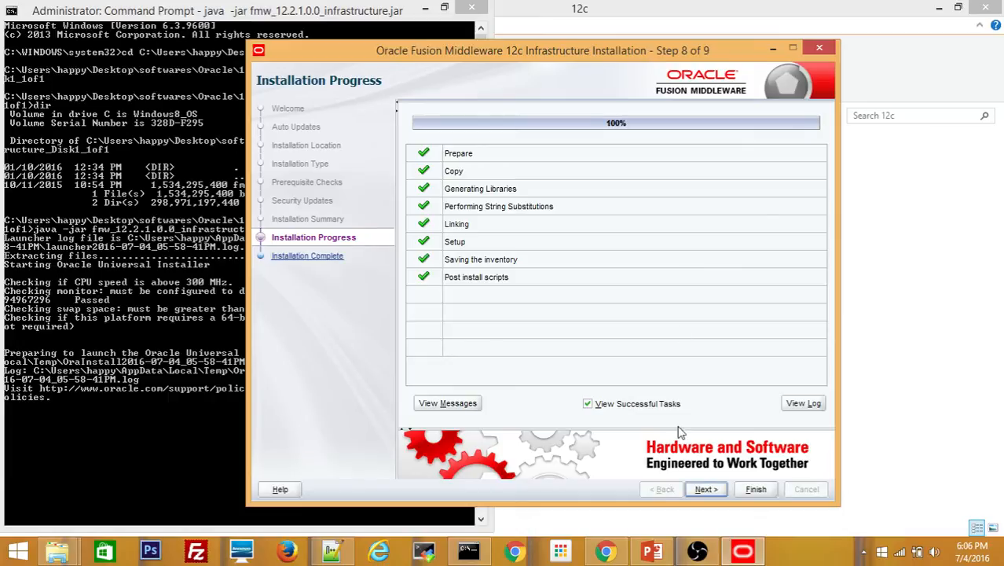
click(705, 488)
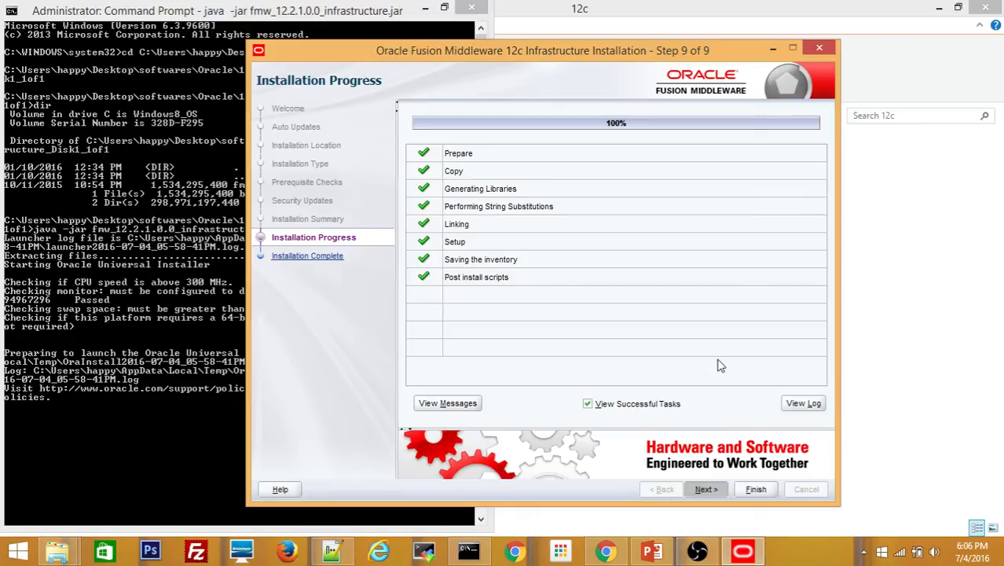
click(722, 493)
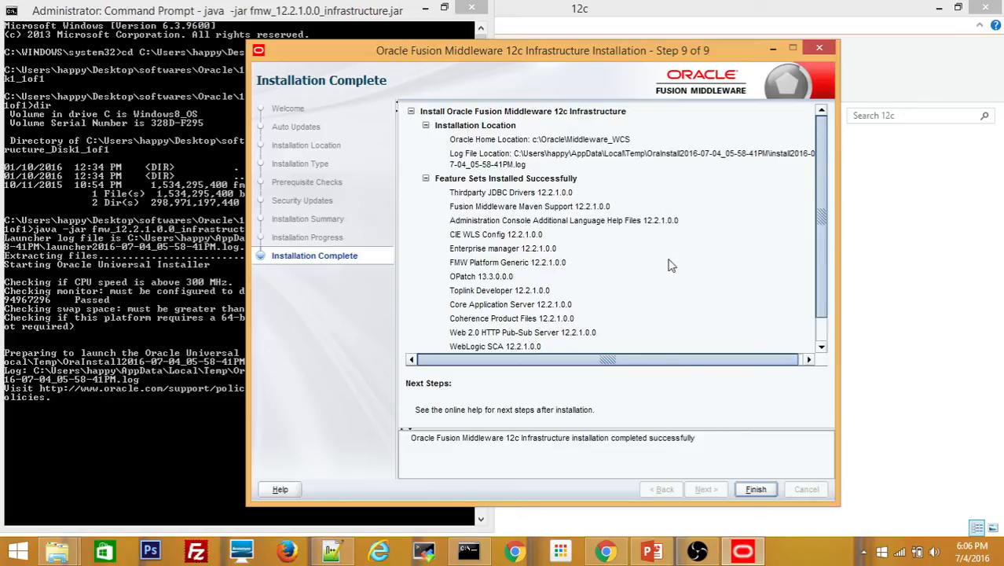
Finish and close the Infrastructure installer, then clear the stray cd at the prompt
click(752, 490)
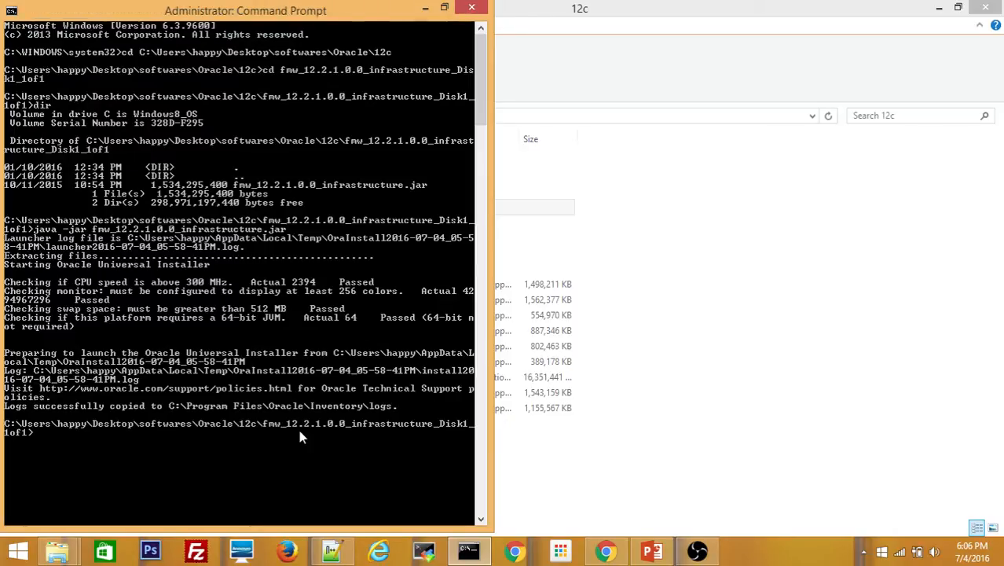
text(cd)
key(BackSpace)
key(BackSpace)
key(BackSpace)
Go up to the 12c folder, enter fmw_12.2.1.0.0_wcsites_Disk1_1of1, and list its contents
text(cd ..//)
key(Return)
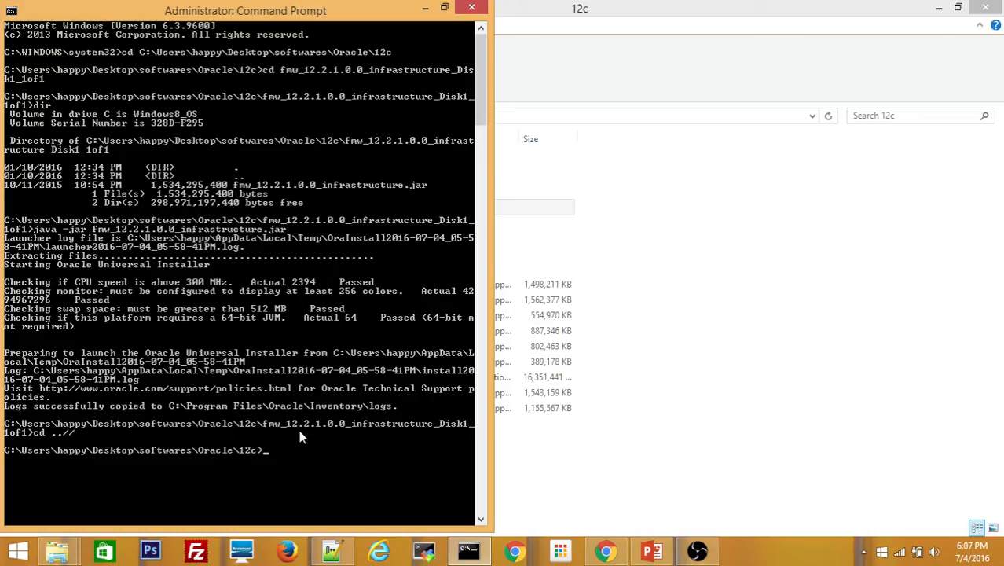
key(Tab)
key(Tab)
key(Tab)
key(Tab)
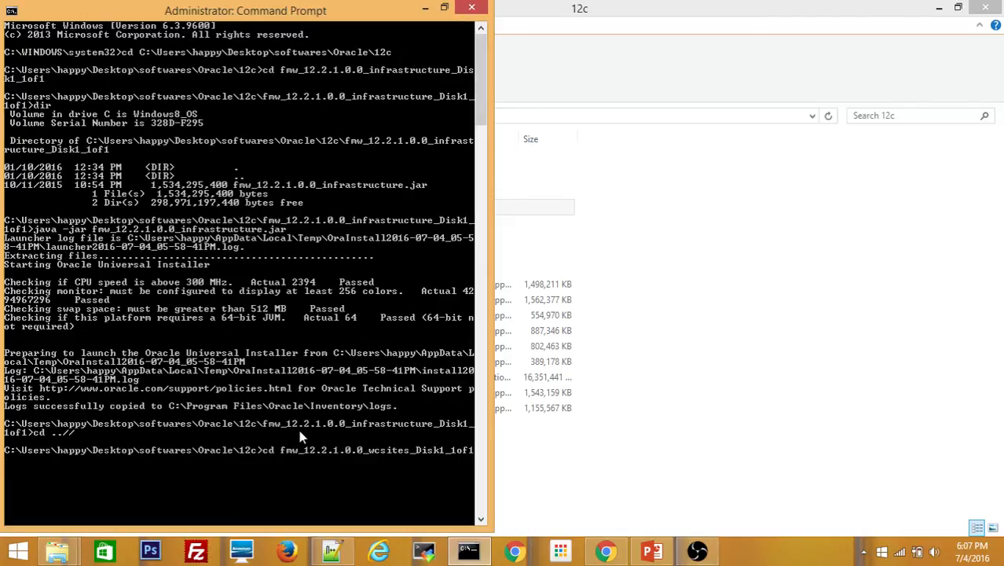
key(Return)
text(dir)
key(Return)
text(cls)
key(Return)
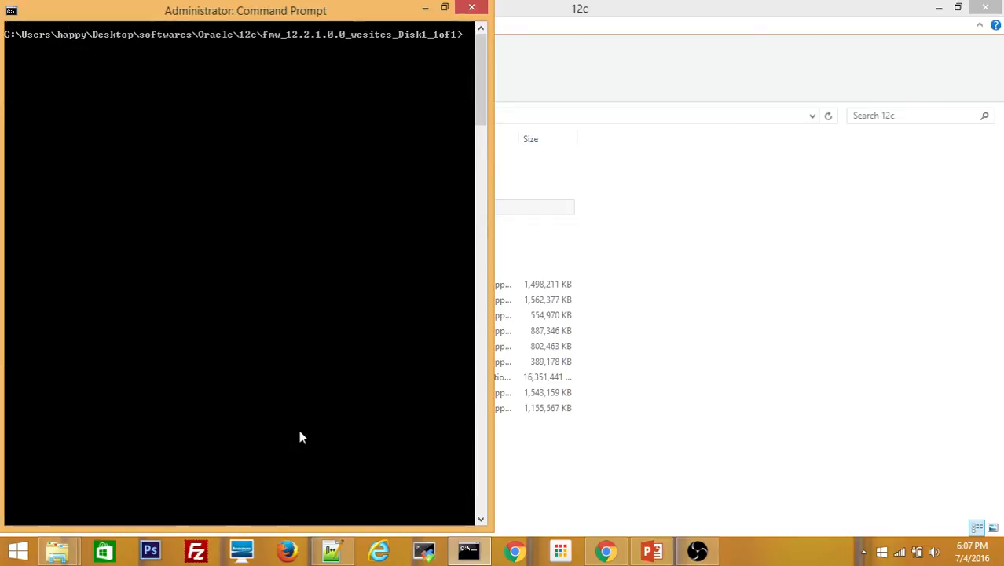
text(dir)
key(Return)
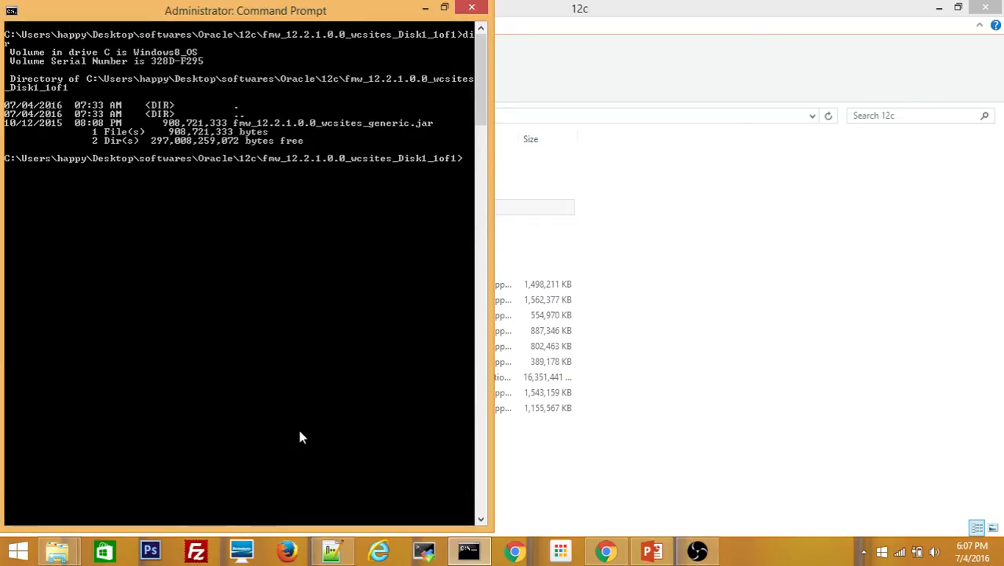
Run java -jar fmw_12.2.1.0.0_wcsites_generic.jar to launch the WebCenter Sites installer
text(java )
text(-jar)
text( fm)
key(Tab)
key(Return)
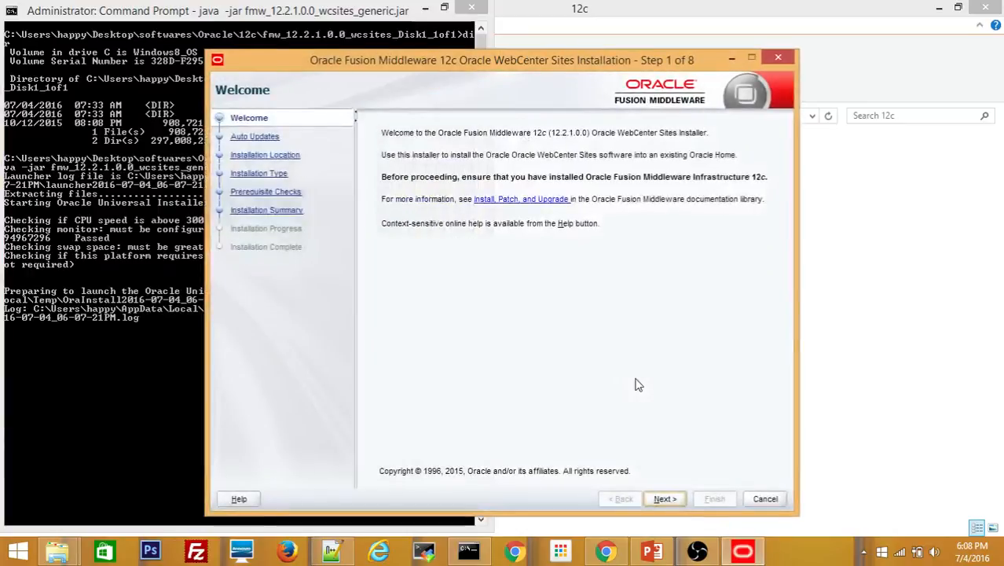
Leave auto updates skipped and pick c:\Oracle\Middleware_WCS from the Oracle Home list
click(660, 502)
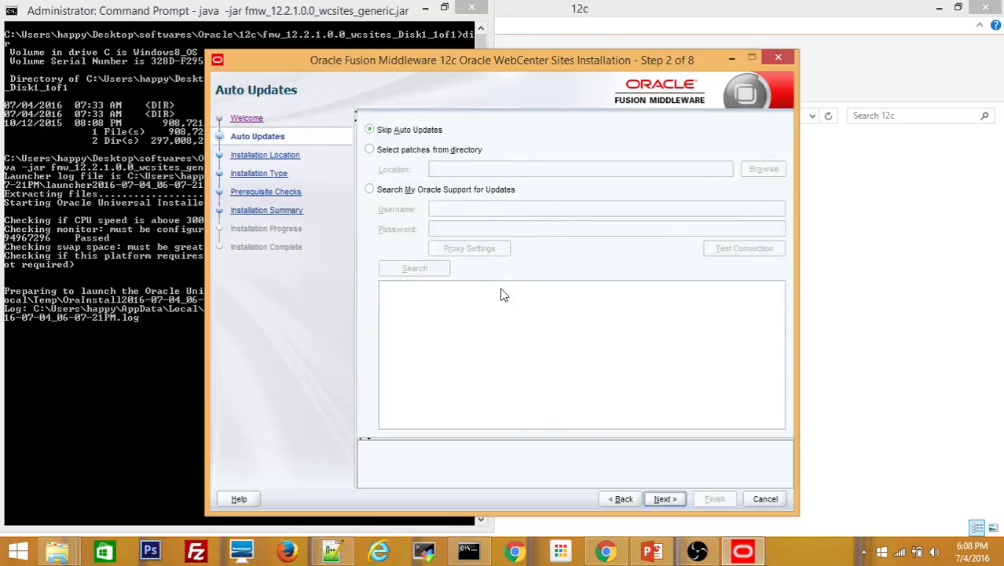
click(663, 499)
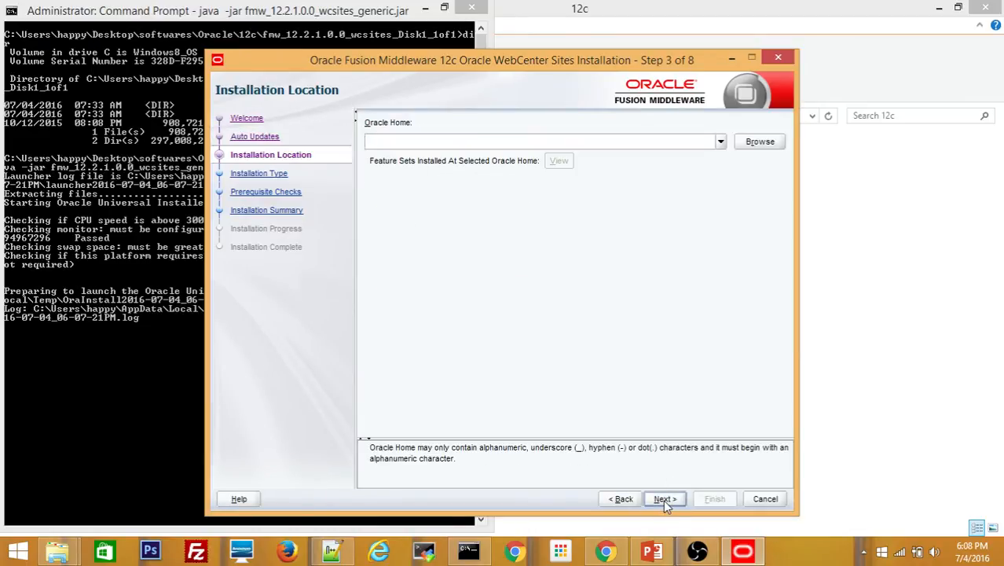
click(720, 141)
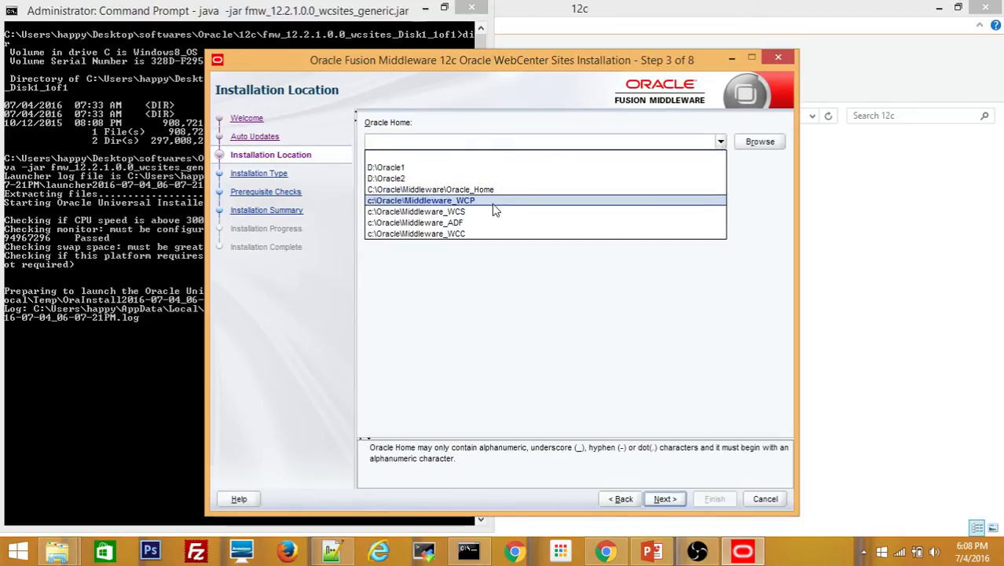
click(468, 213)
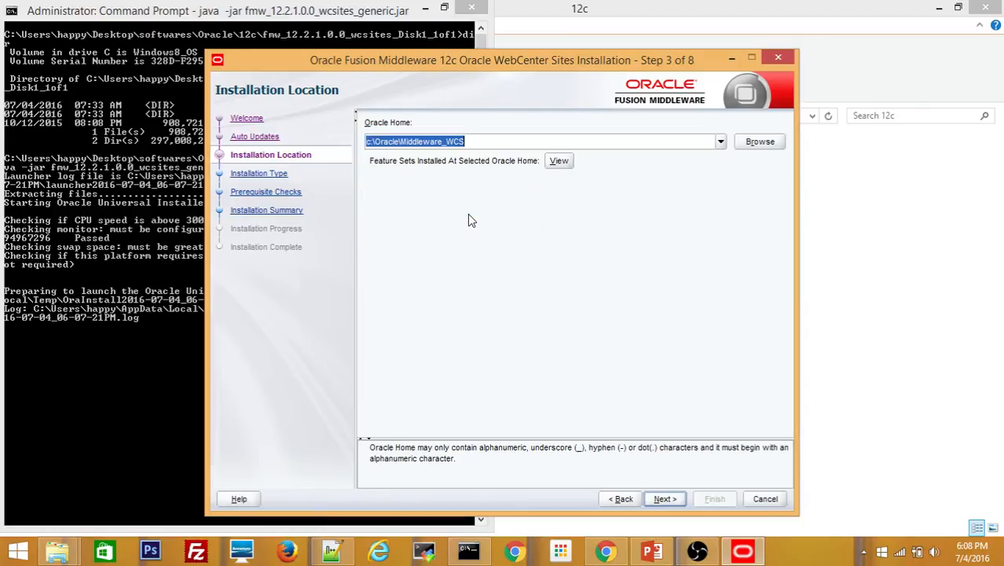
click(499, 144)
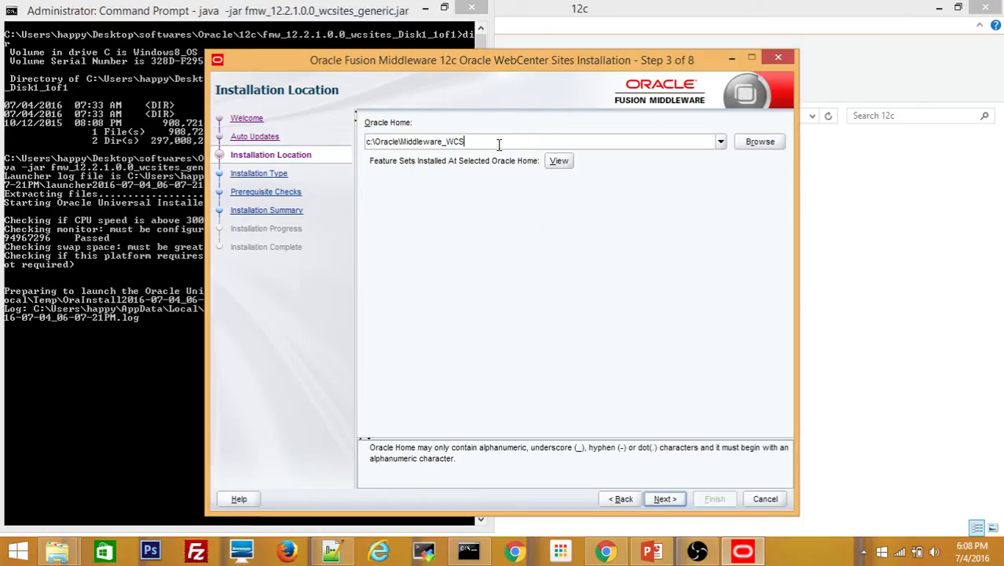
click(661, 497)
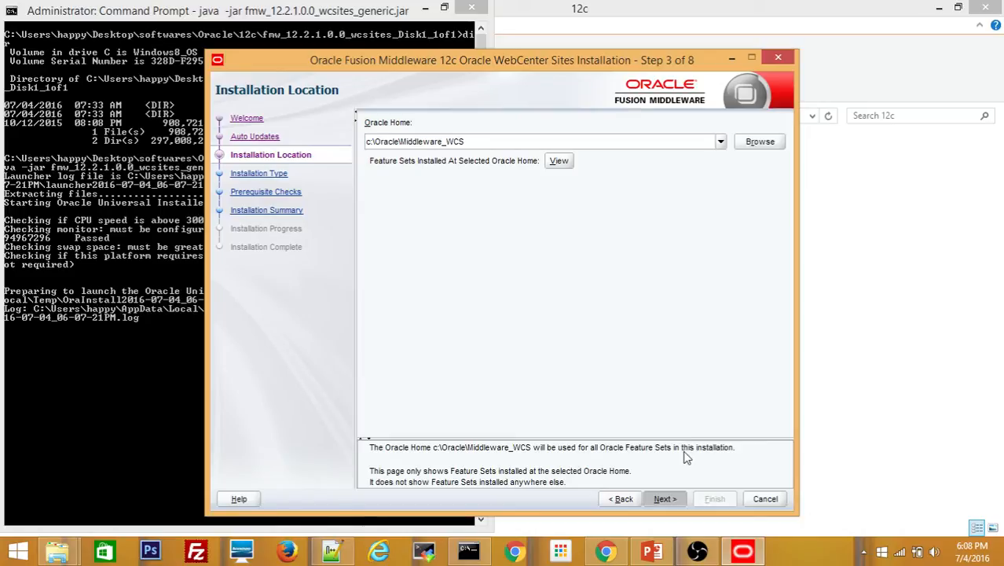
click(665, 498)
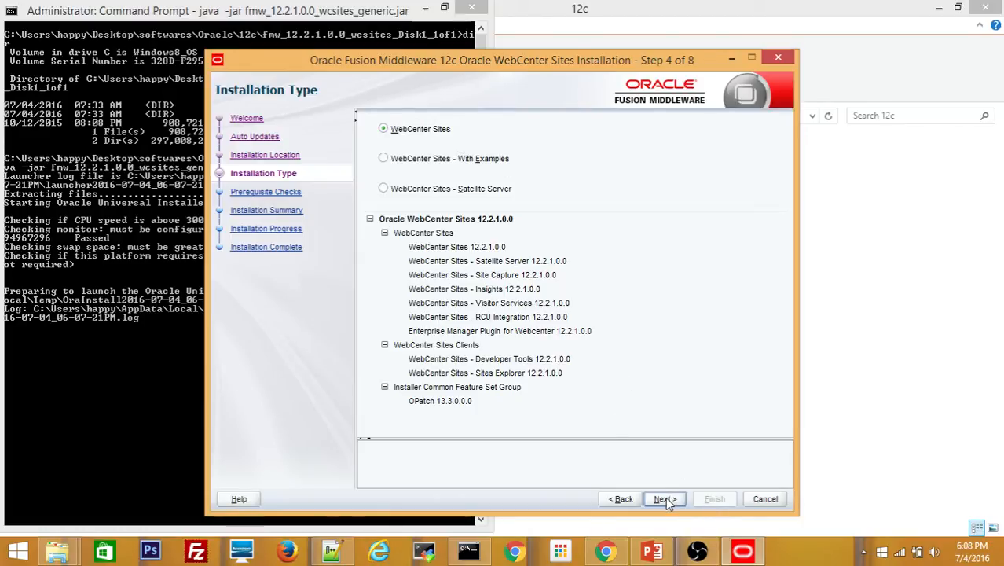
Select 'WebCenter Sites - With Examples' and continue past the passed prerequisite checks
click(386, 163)
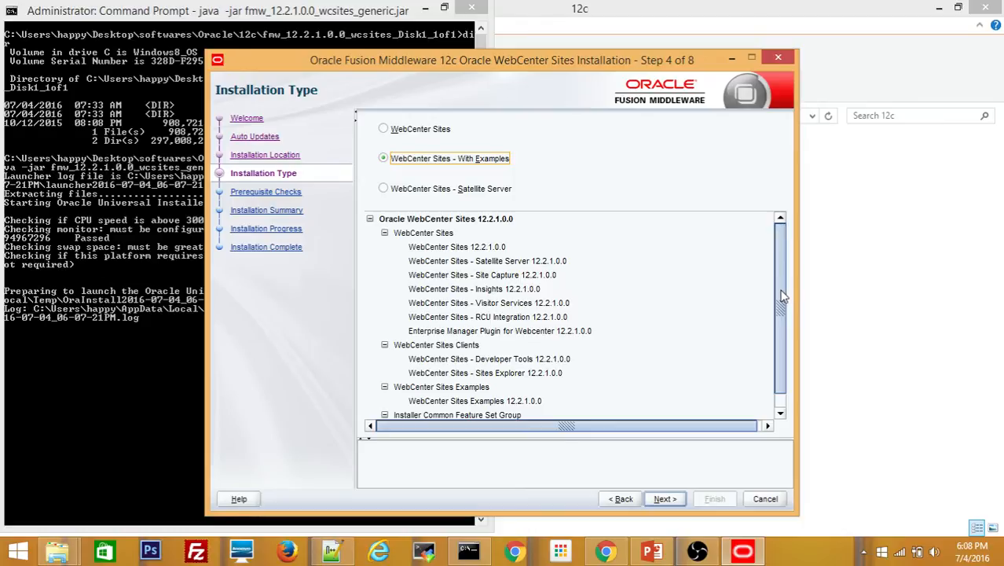
drag(783, 297, 778, 331)
click(665, 501)
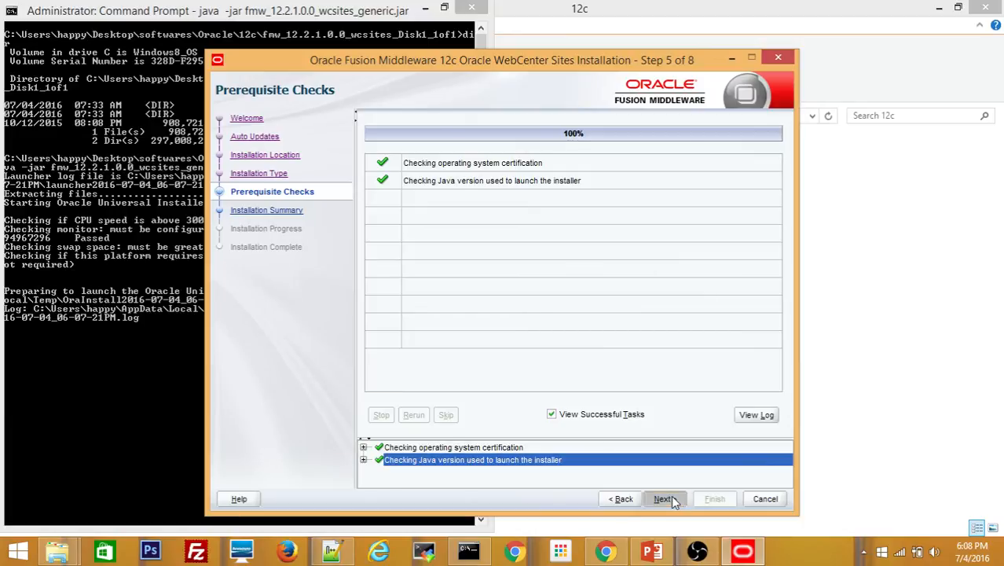
click(669, 499)
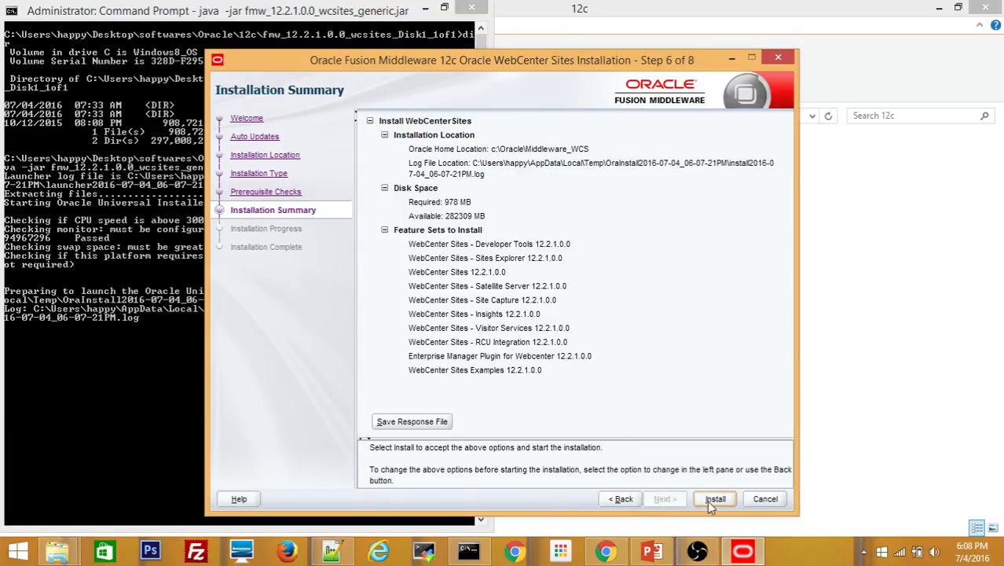
Start the WebCenter Sites install from the summary and let progress reach 98%
click(709, 503)
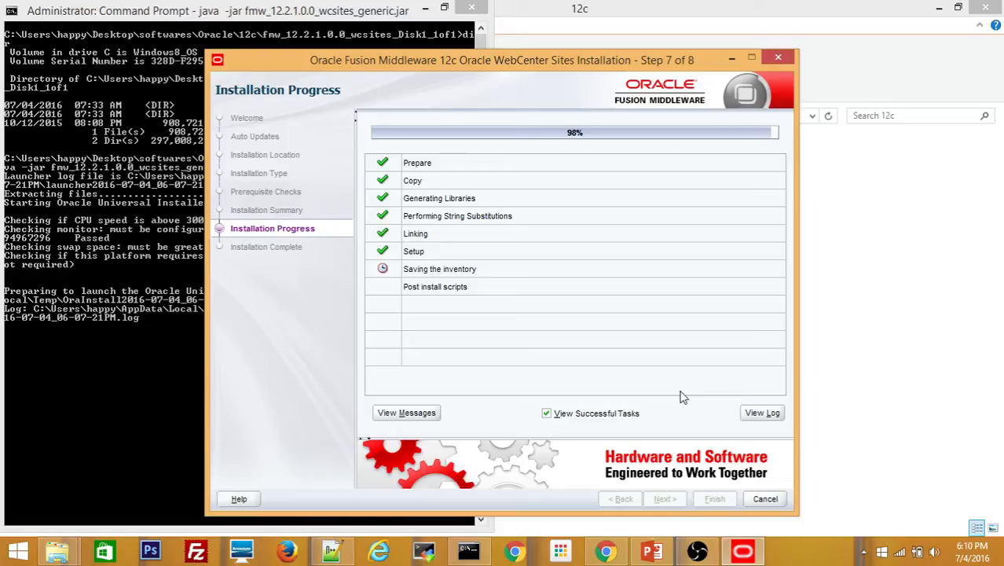
Advance from the finished installation progress to the Installation Complete page
click(666, 499)
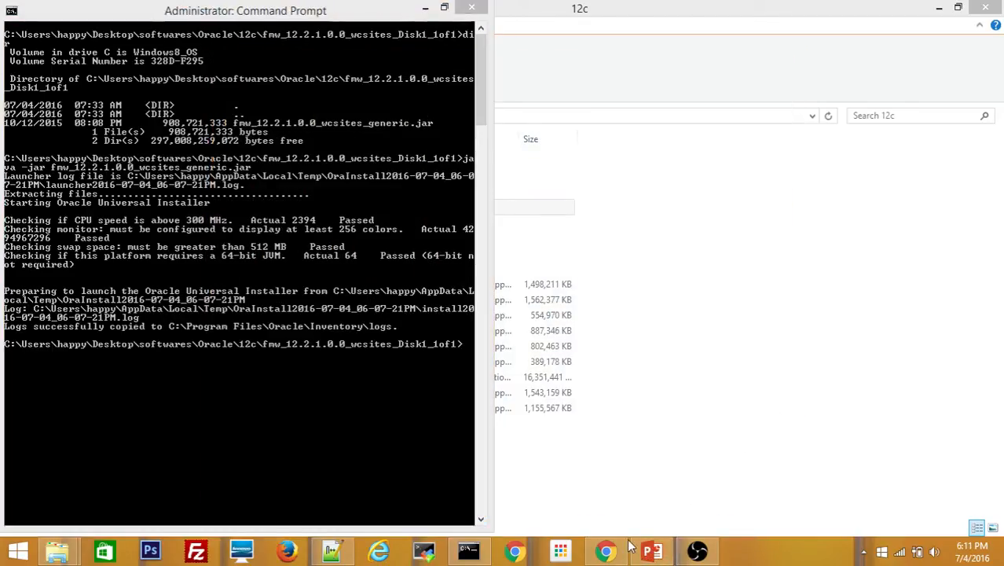
click(650, 554)
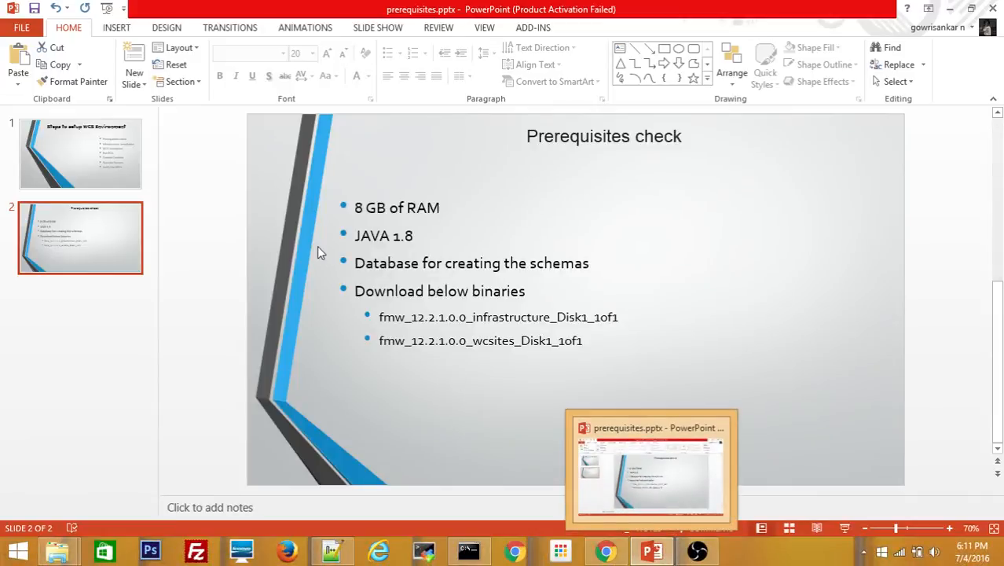
click(85, 152)
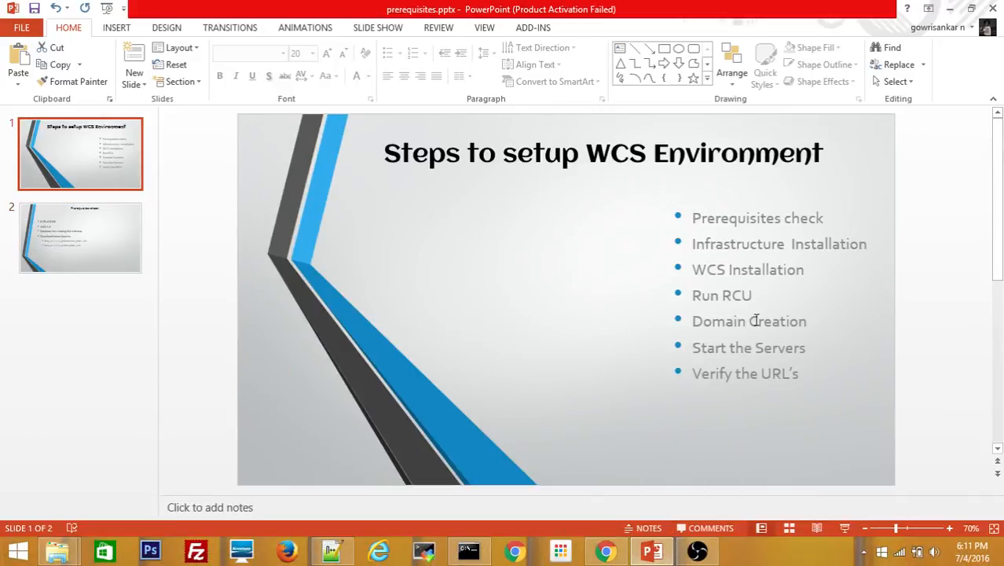
click(950, 9)
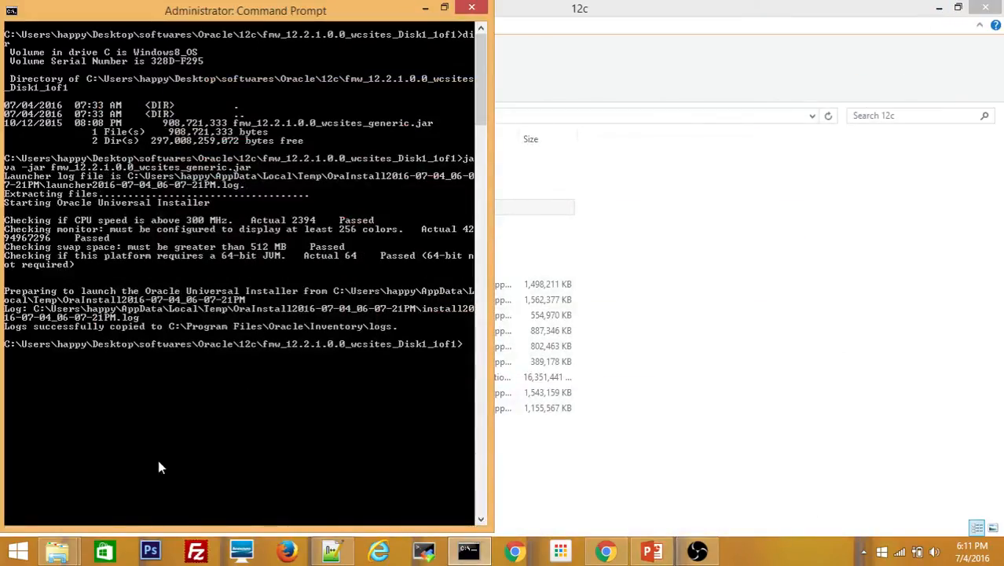
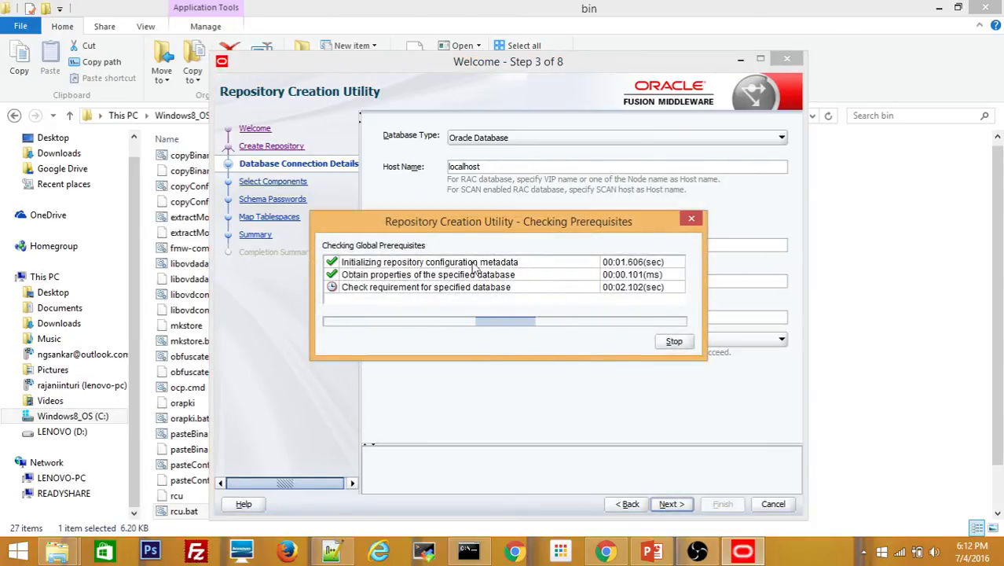
Dismiss the passed database prerequisite check and advance to Select Components
click(678, 343)
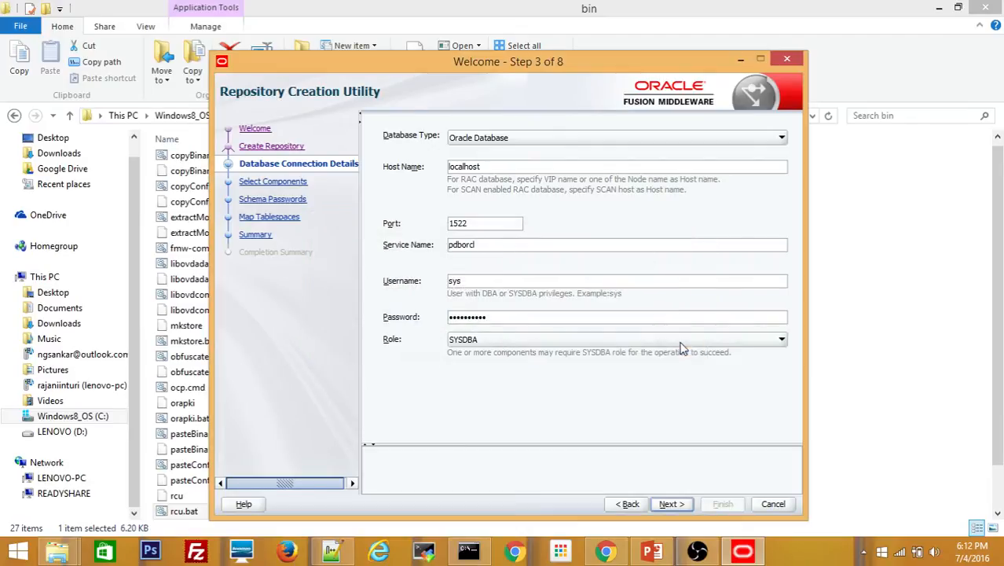
click(673, 503)
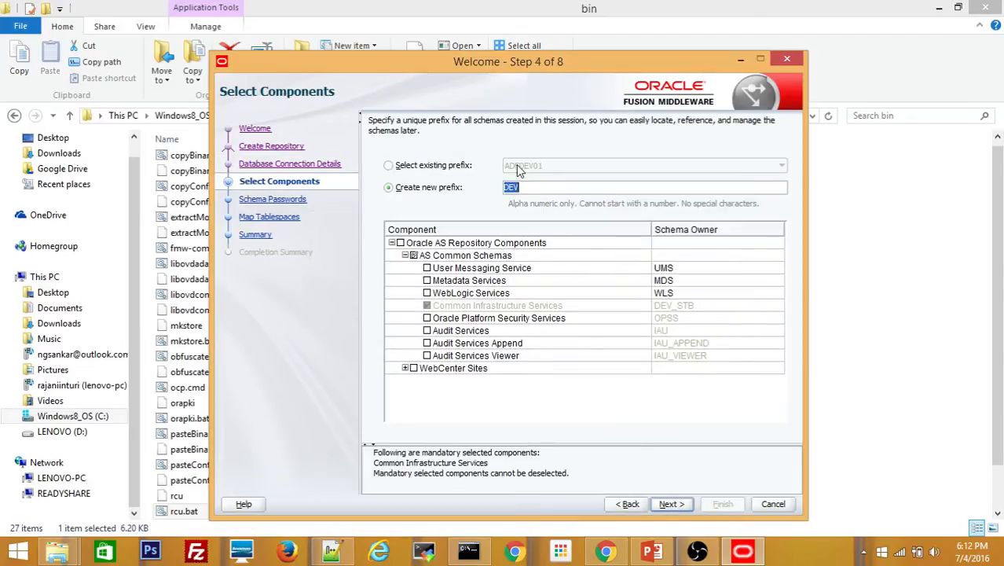
Tick the WebCenter Sites schemas, change the prefix from DEV to WCSDEV01, and pass the component checks
click(414, 368)
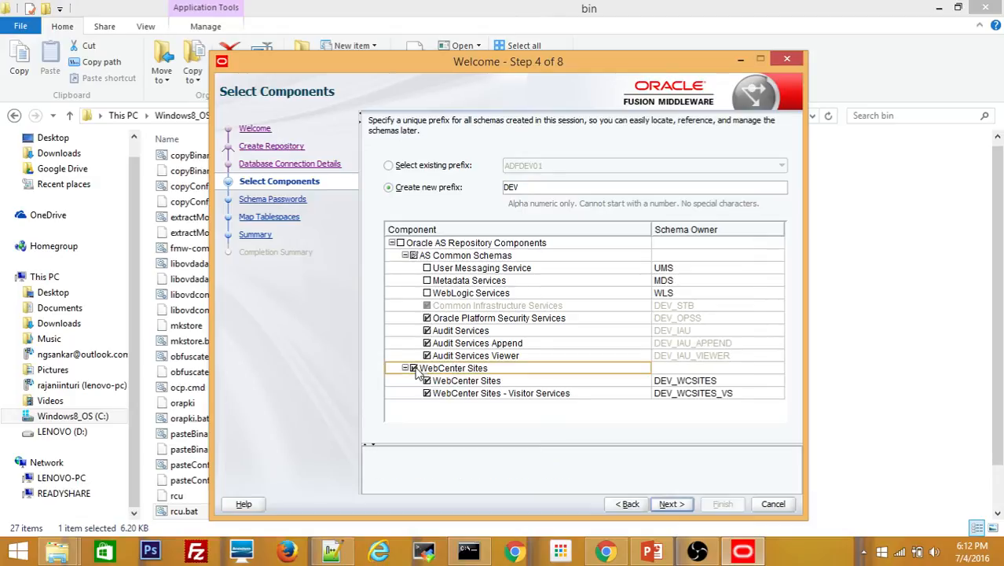
click(527, 188)
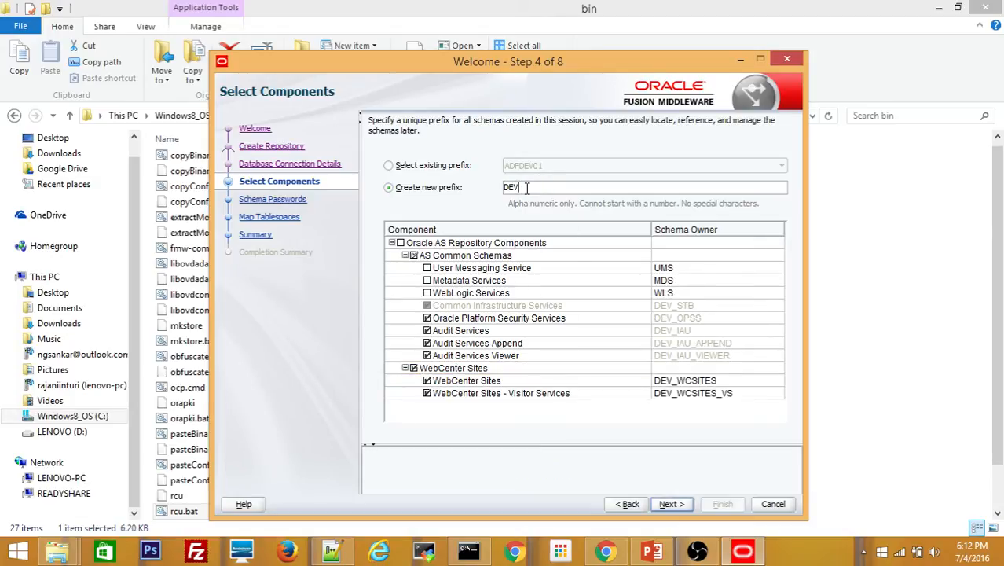
key(BackSpace)
key(BackSpace)
key(BackSpace)
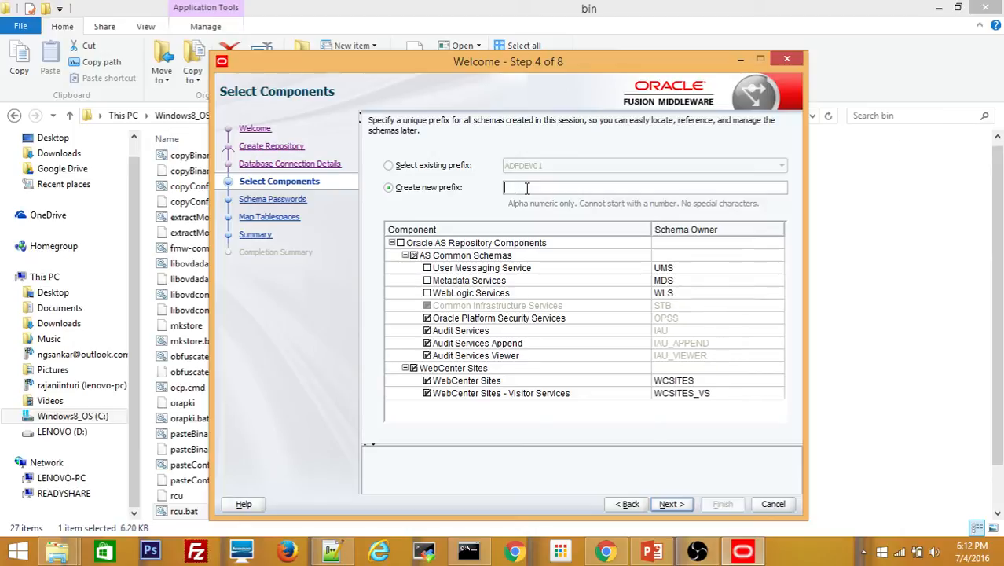
text(WCS)
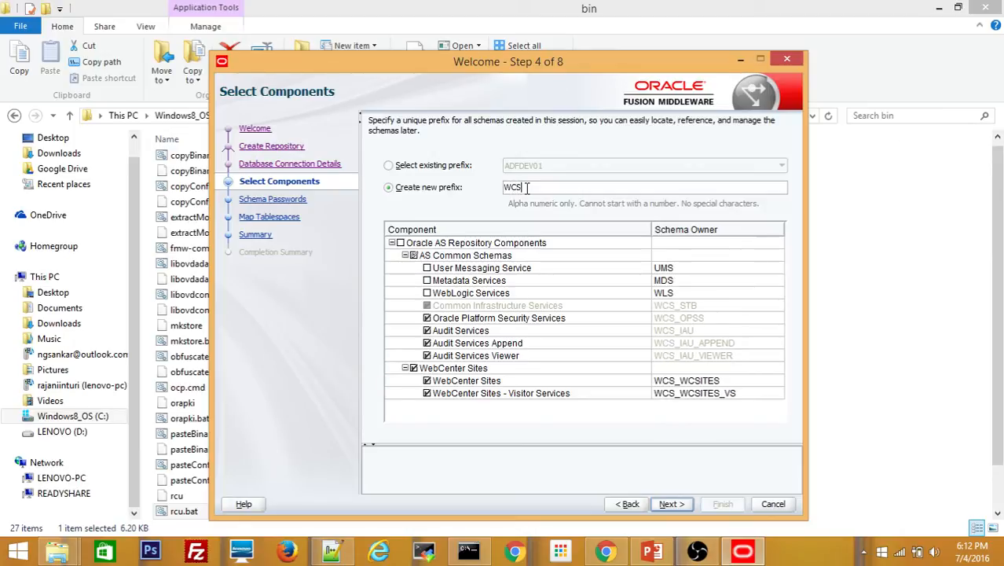
text(DEV)
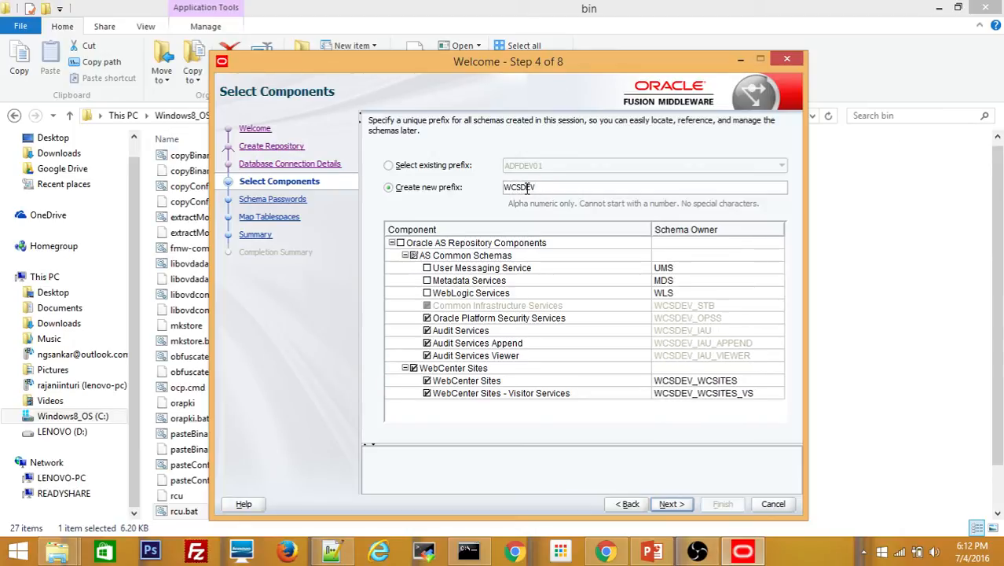
text(01)
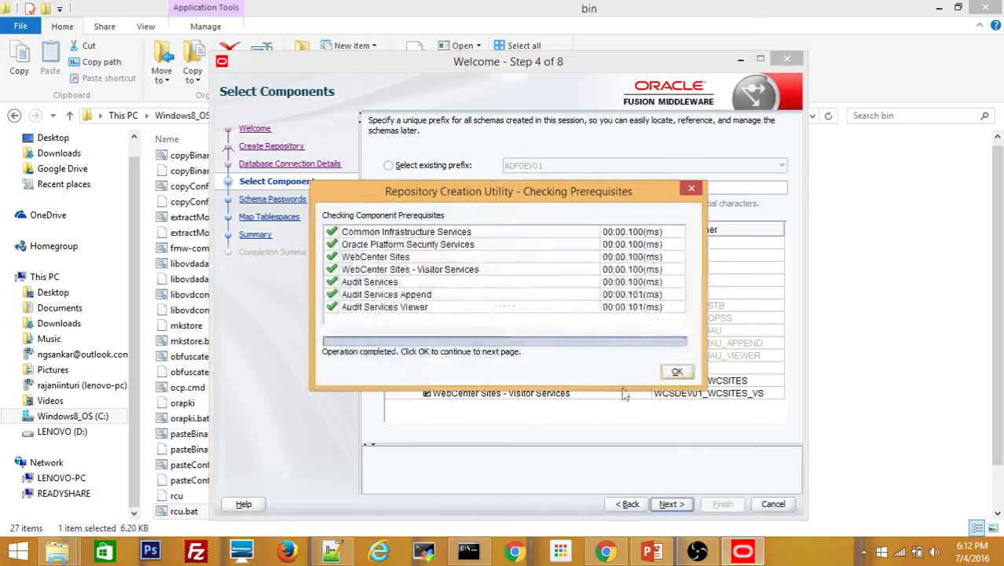
click(675, 373)
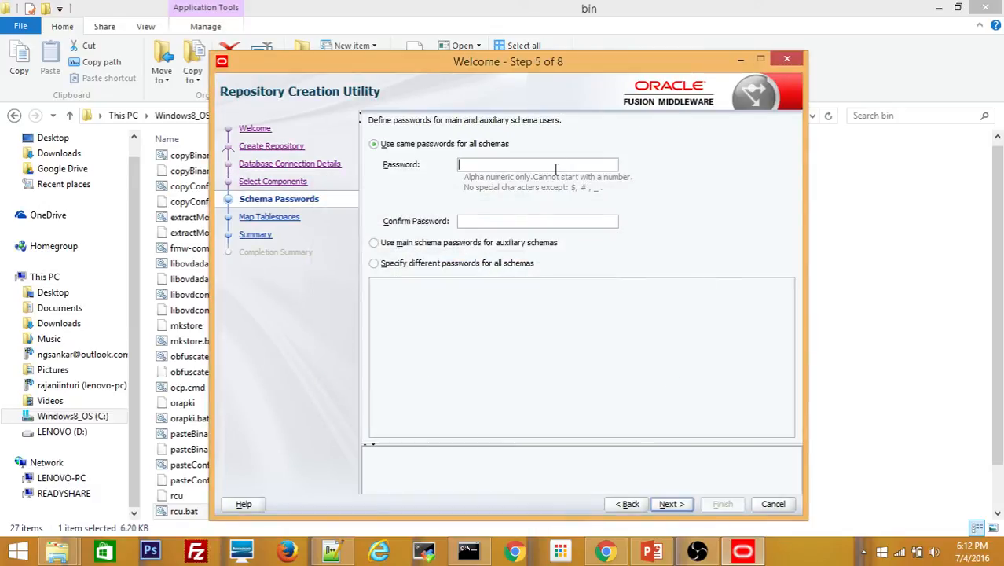
Enter one shared password for all schemas and continue to Map Tablespaces
key(BackSpace)
key(BackSpace)
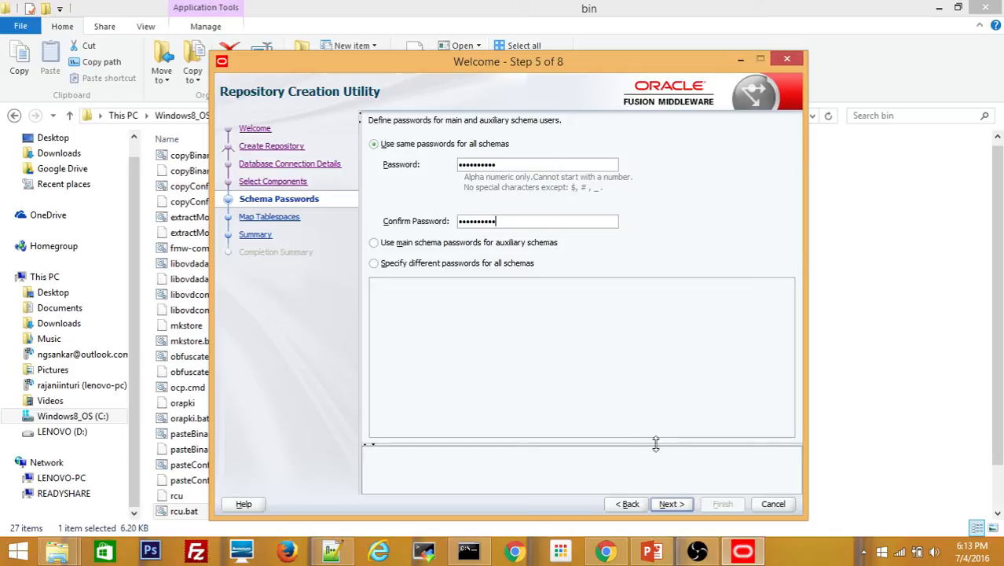
click(669, 503)
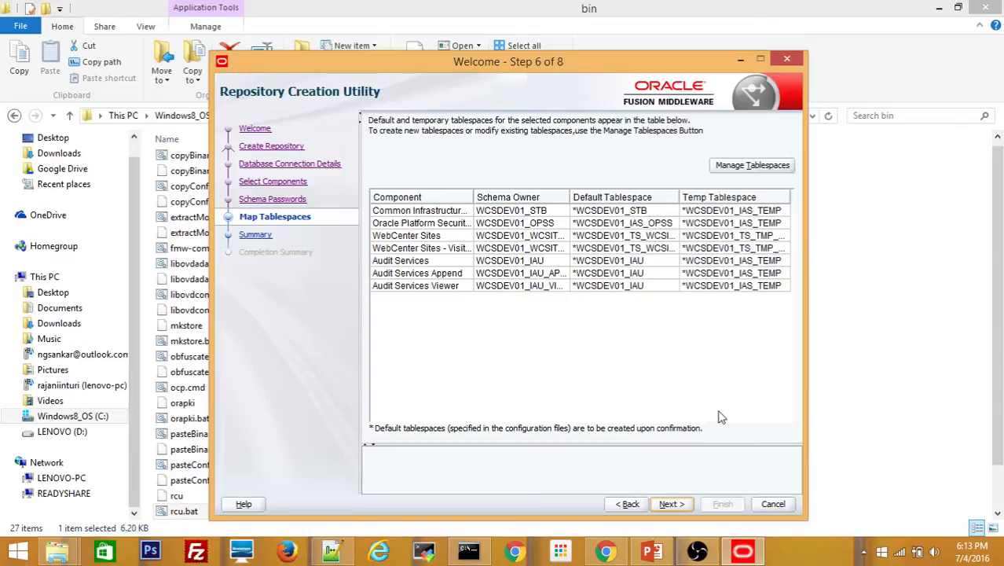
Confirm creation of the WCSDEV01 tablespaces and dismiss the finished creation report
click(670, 504)
click(571, 339)
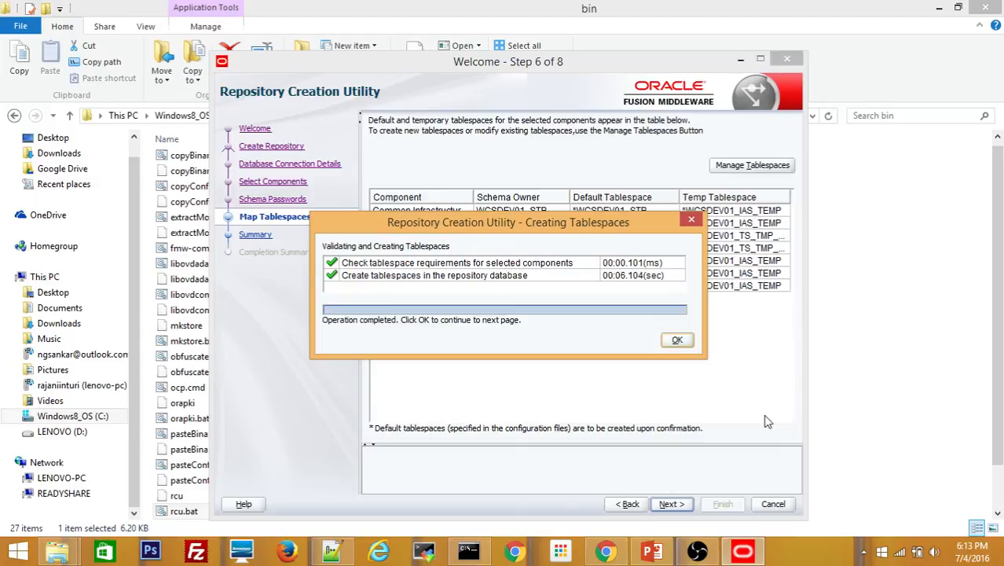
click(680, 343)
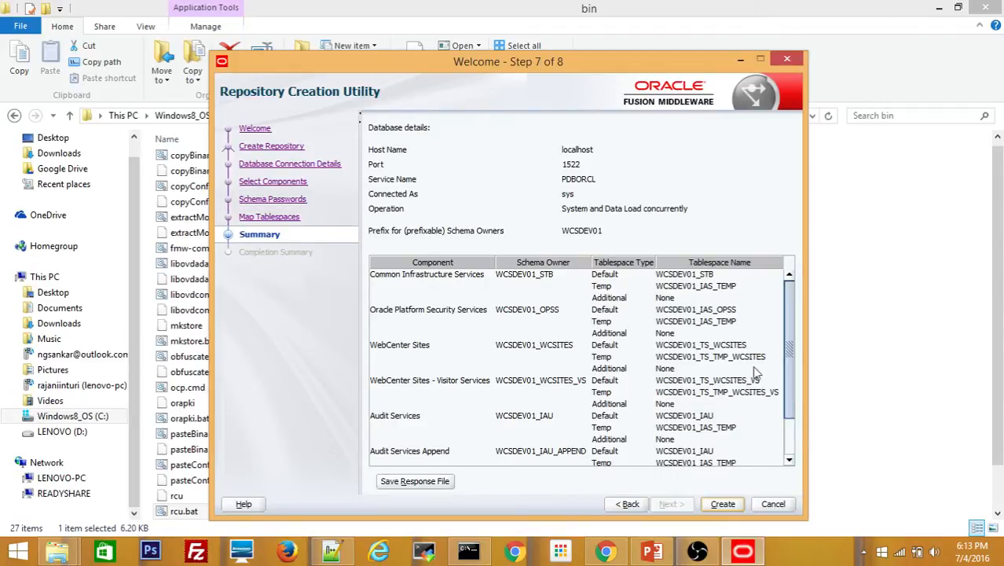
Start creating the WCSDEV01 schemas and switch to the 'Steps to setup WCS Environment' presentation
click(723, 503)
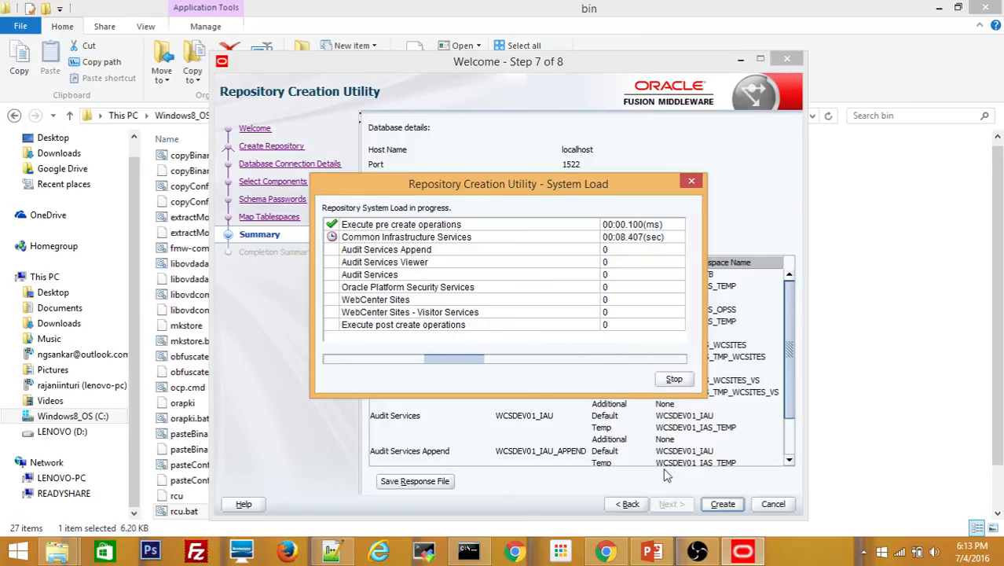
click(653, 553)
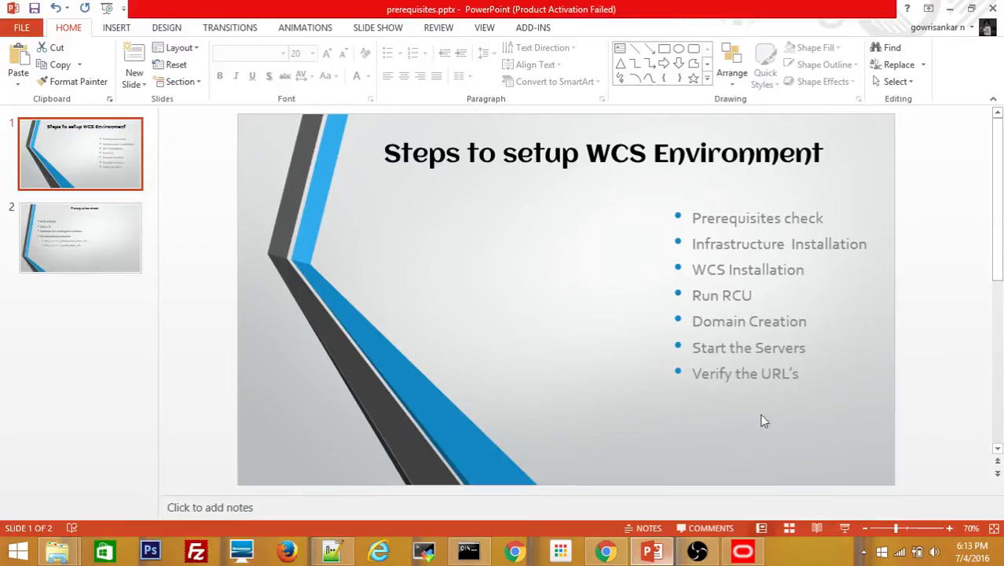
Minimize PowerPoint to watch RCU finish loading all seven WCSDEV01 schemas successfully
click(950, 10)
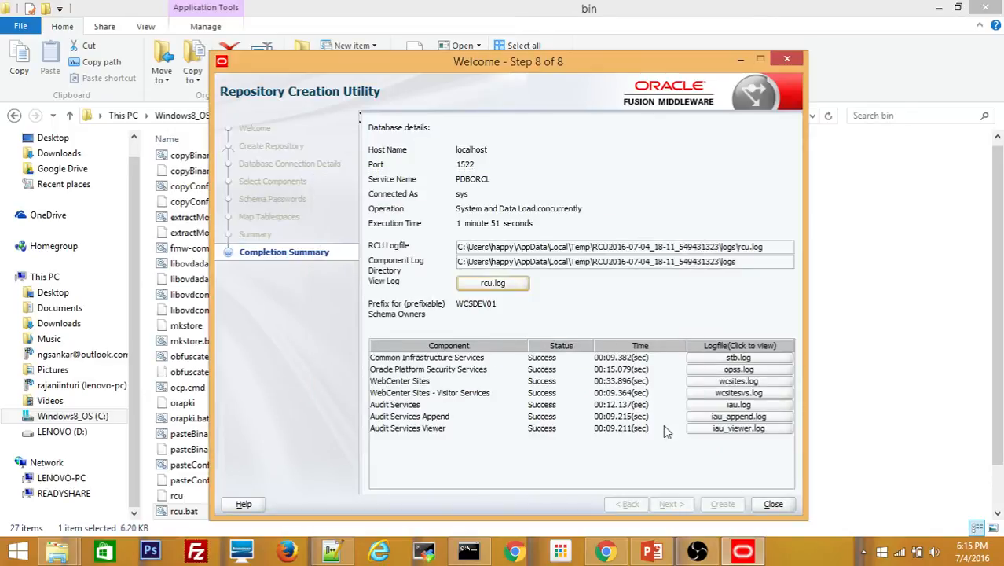
Close RCU and browse to the oracle_common\common\bin folder in File Explorer
click(773, 505)
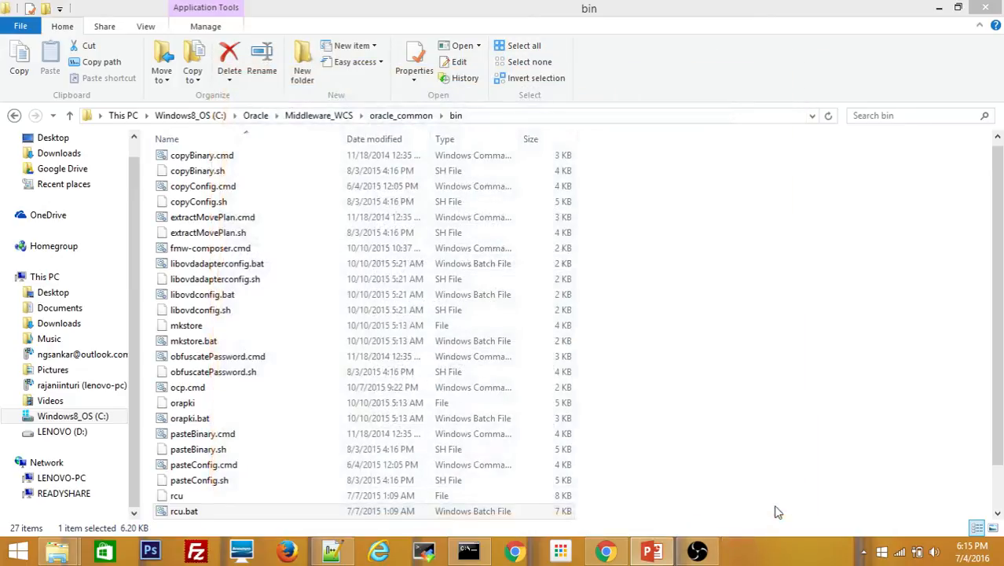
click(401, 116)
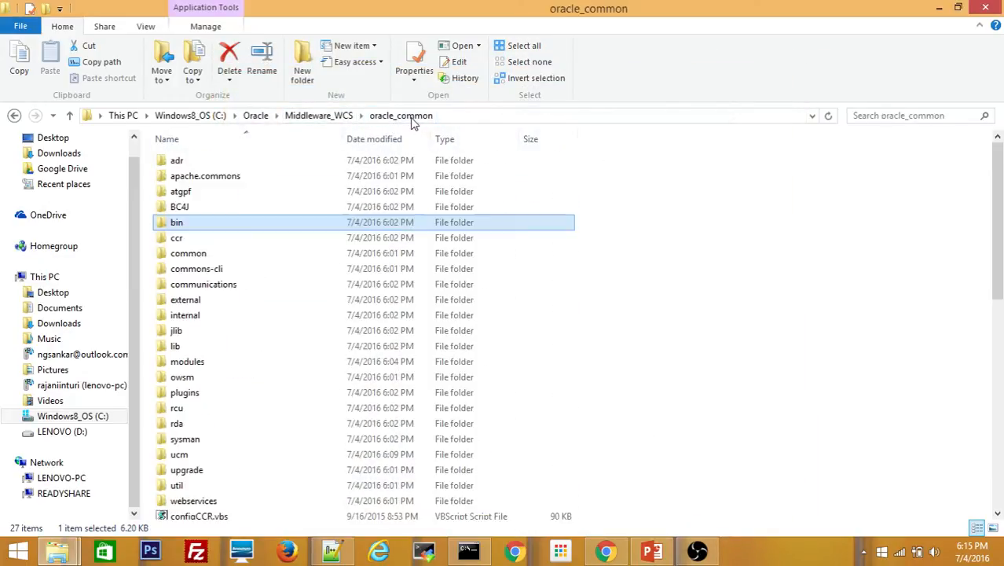
click(480, 116)
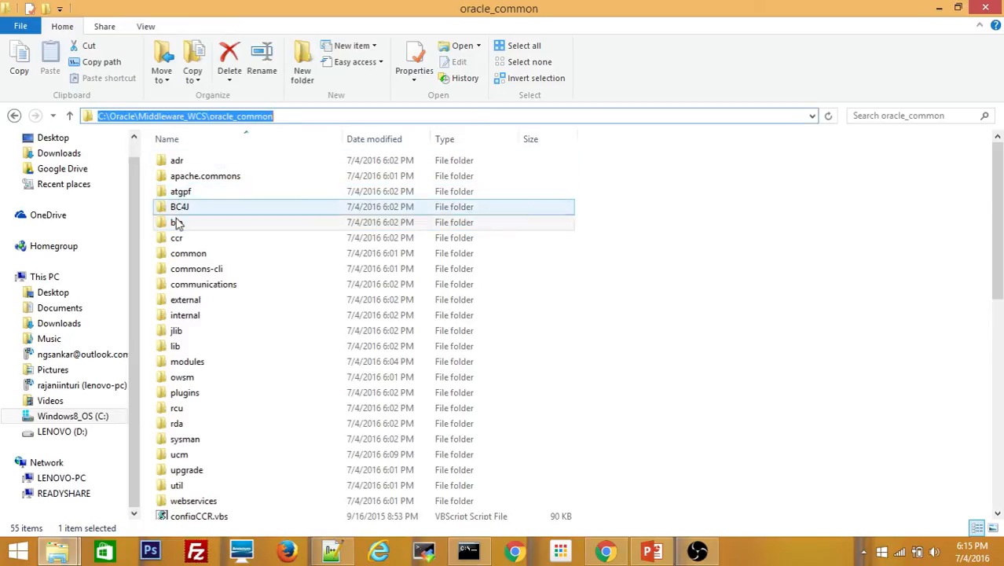
click(189, 258)
double_click(188, 262)
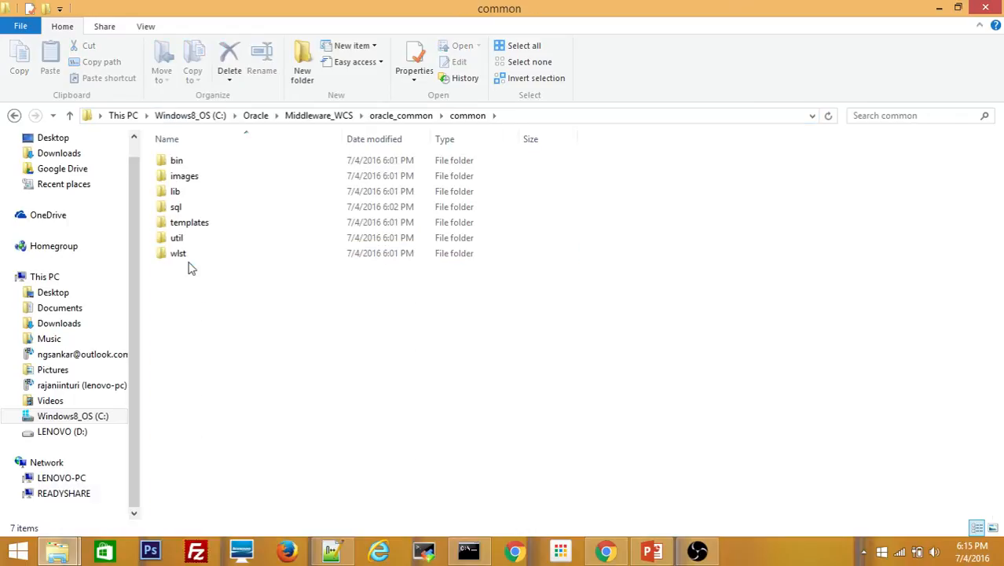
click(179, 165)
click(178, 163)
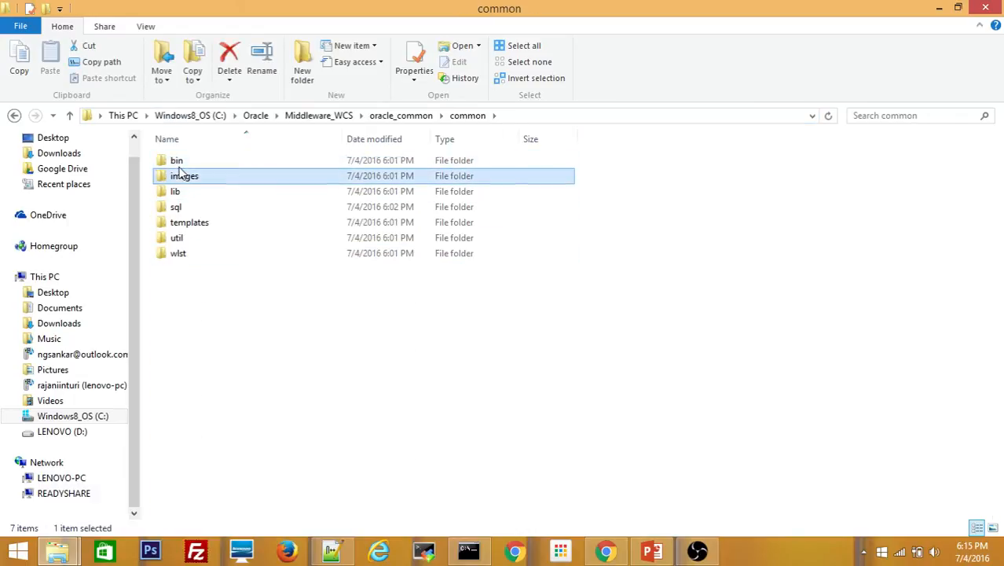
double_click(178, 163)
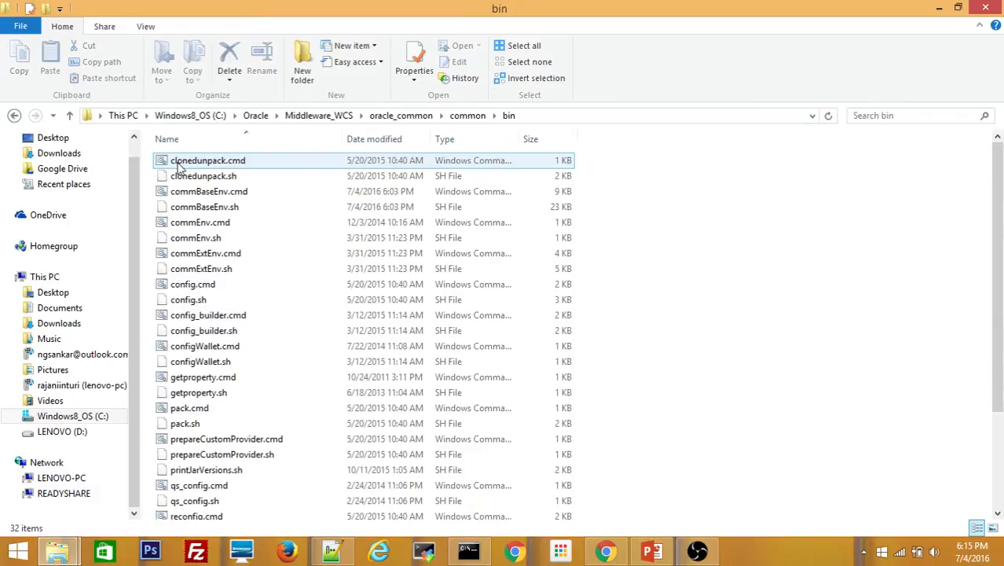
Run config.cmd as administrator
click(179, 163)
key(Down)
key(Down)
key(Down)
key(Down)
key(Down)
key(Down)
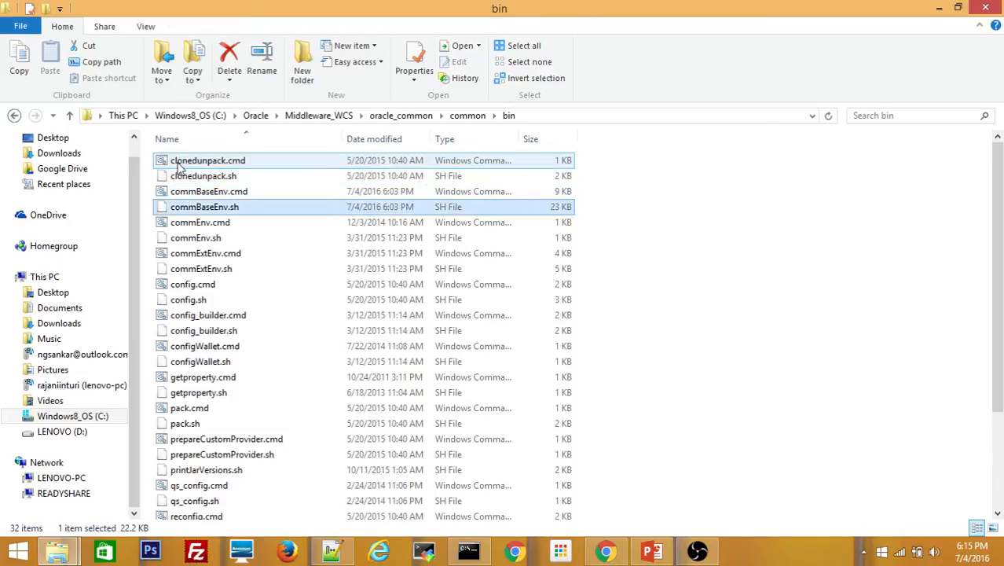
click(209, 288)
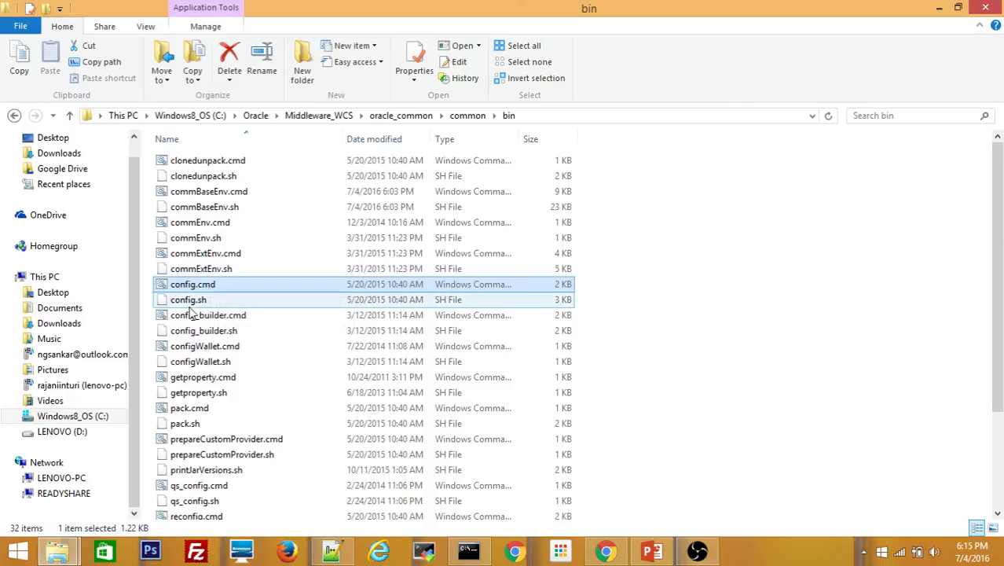
right_click(199, 292)
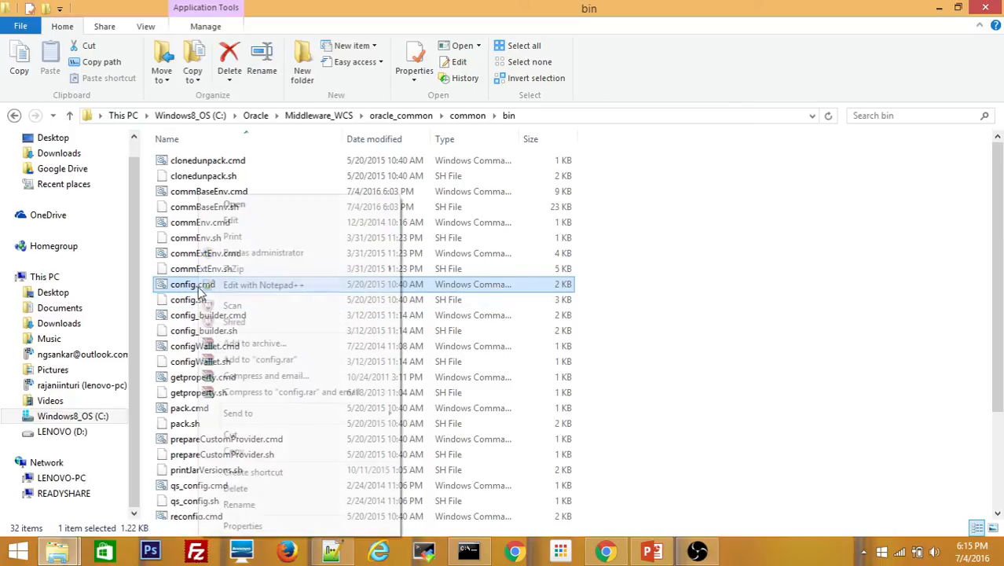
click(285, 253)
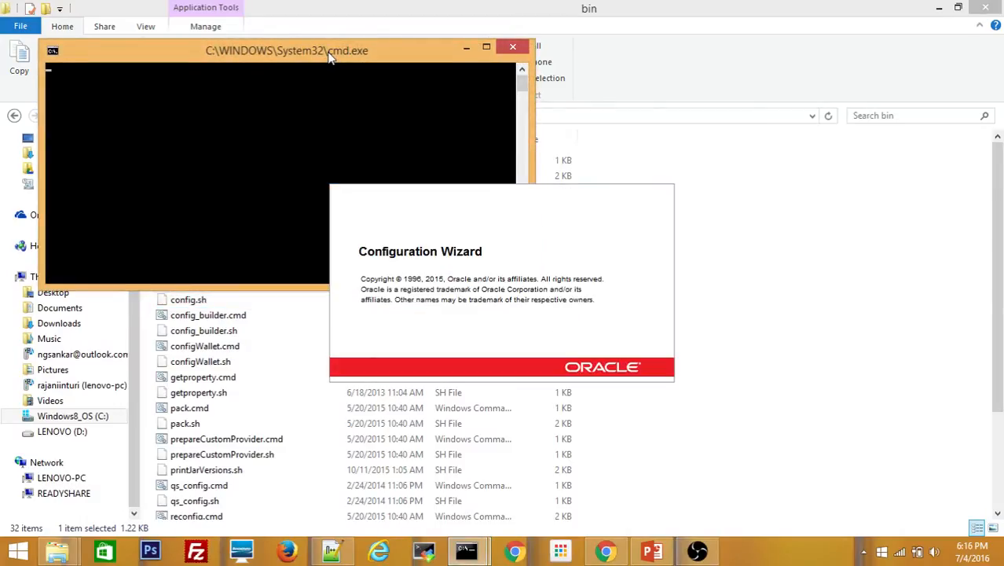
Set the new domain location to C:\Oracle\Middleware_WCS\user_projects\domains\wcs_domain
drag(330, 57, 512, 122)
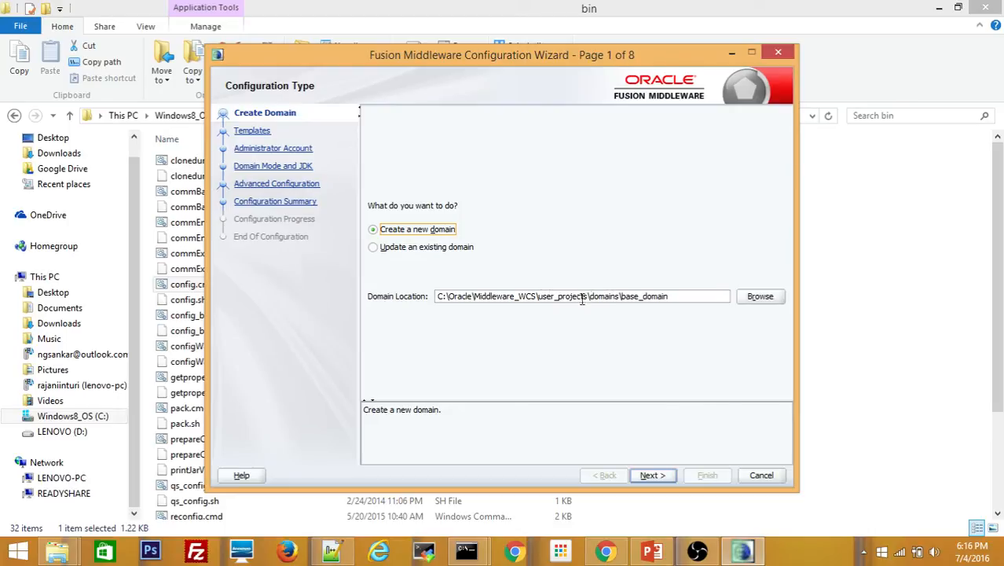
click(638, 296)
drag(640, 297, 623, 299)
text(wcs)
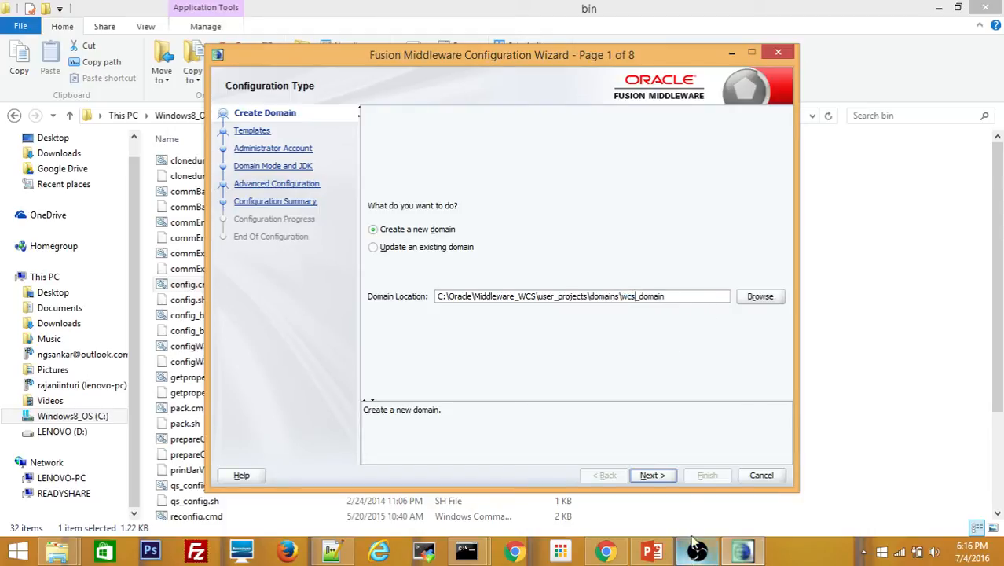
Select the WebCenter Sites, Visitor Services, Insights, SiteCapture and Satellite Server templates
click(657, 475)
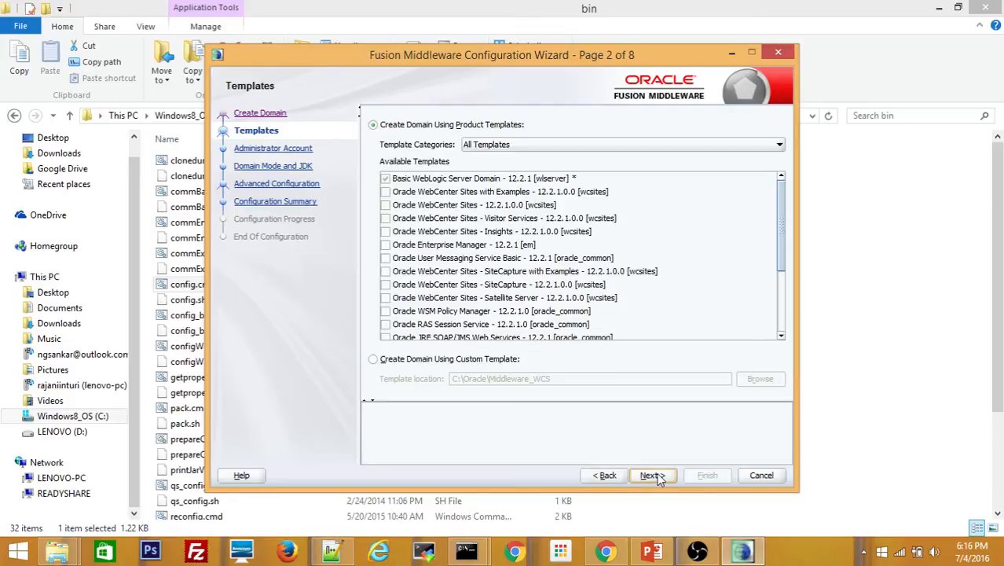
click(385, 205)
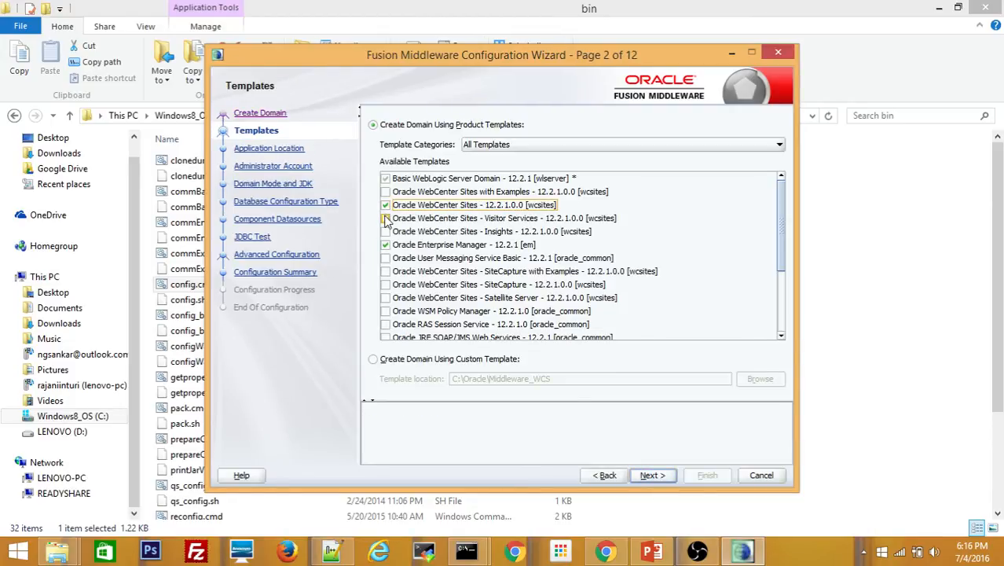
click(386, 219)
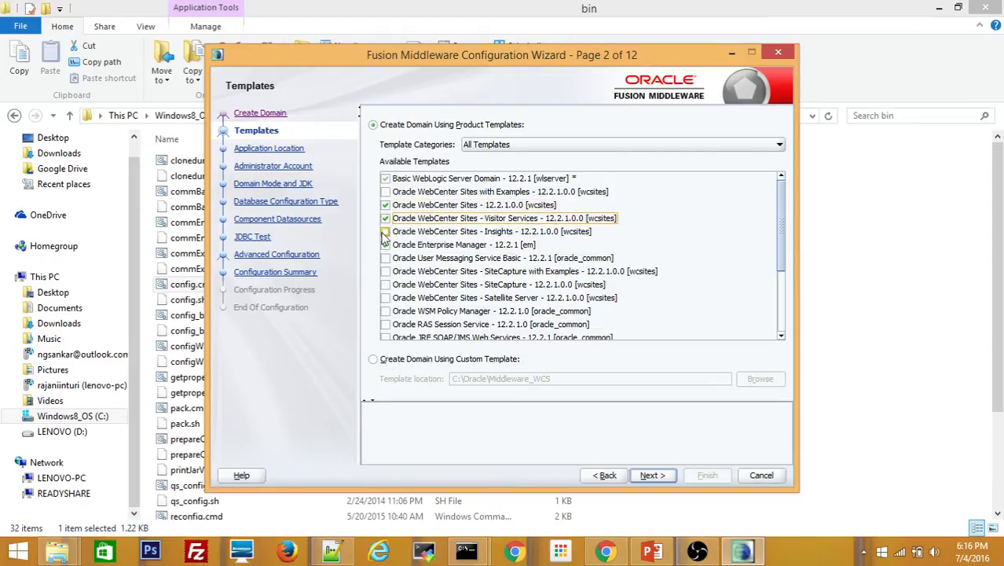
click(386, 232)
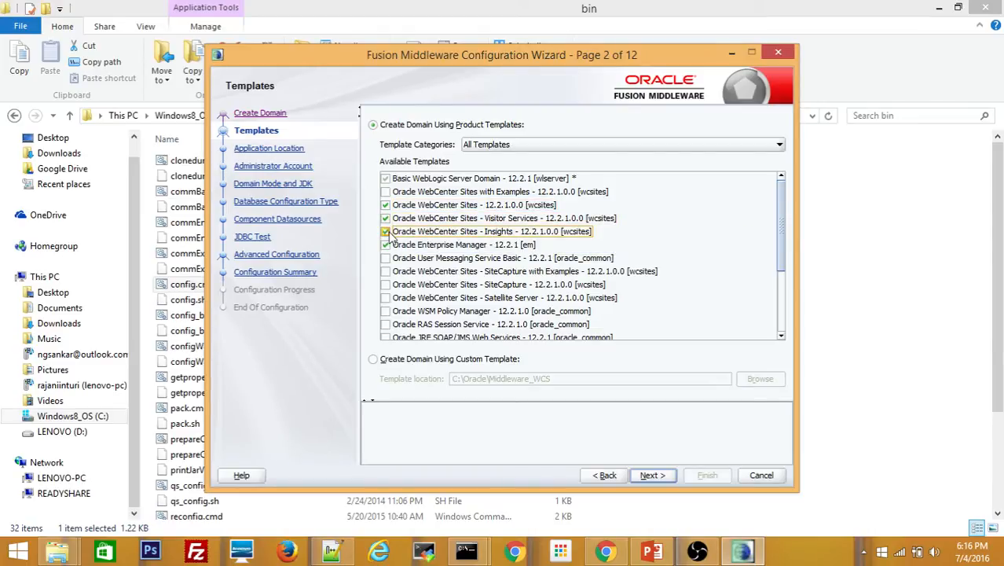
click(386, 271)
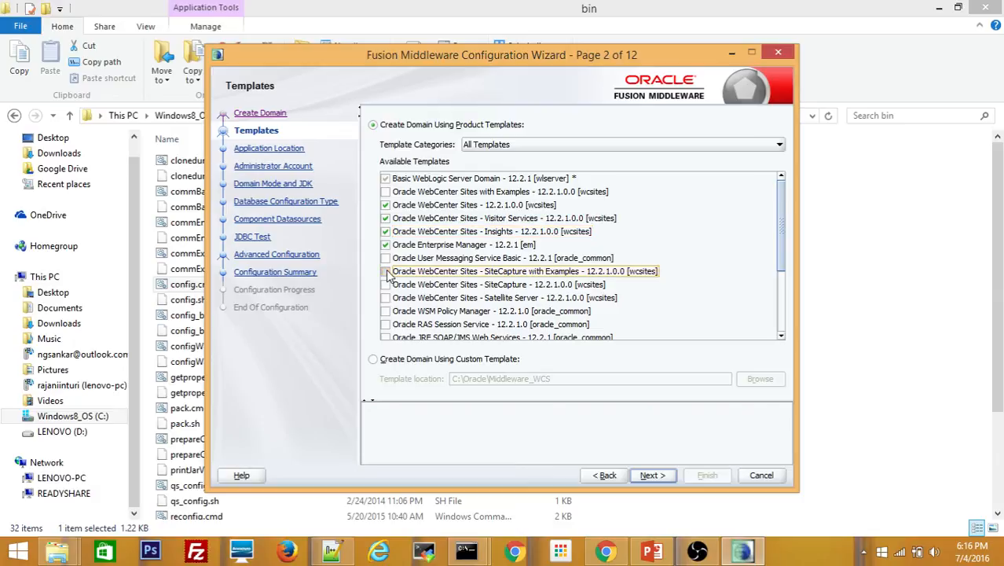
click(388, 285)
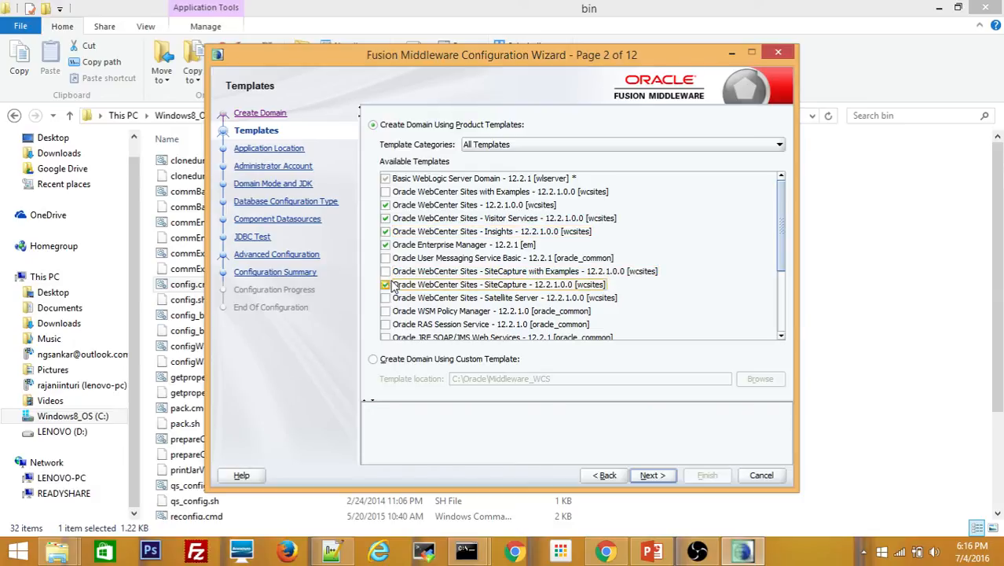
click(387, 299)
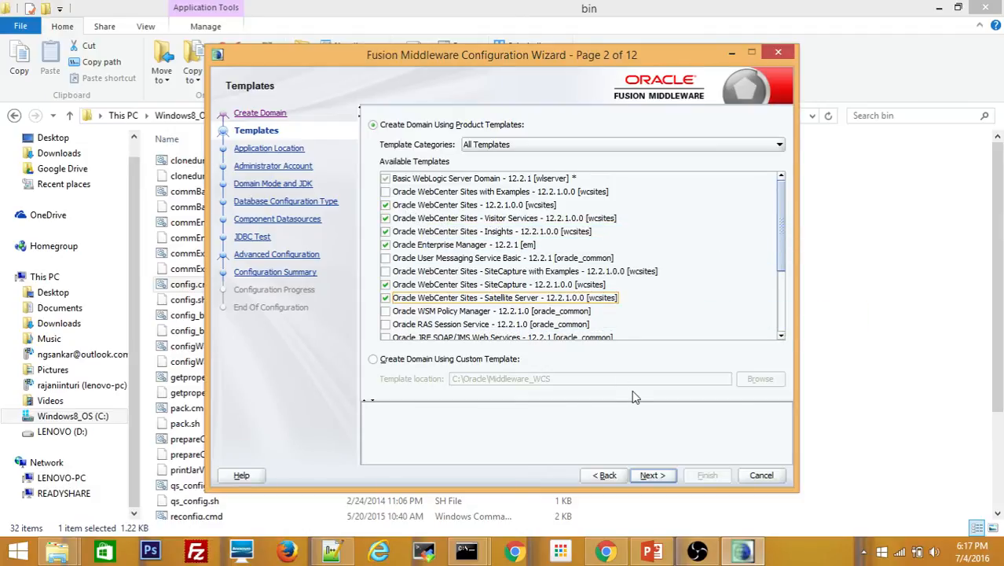
click(654, 477)
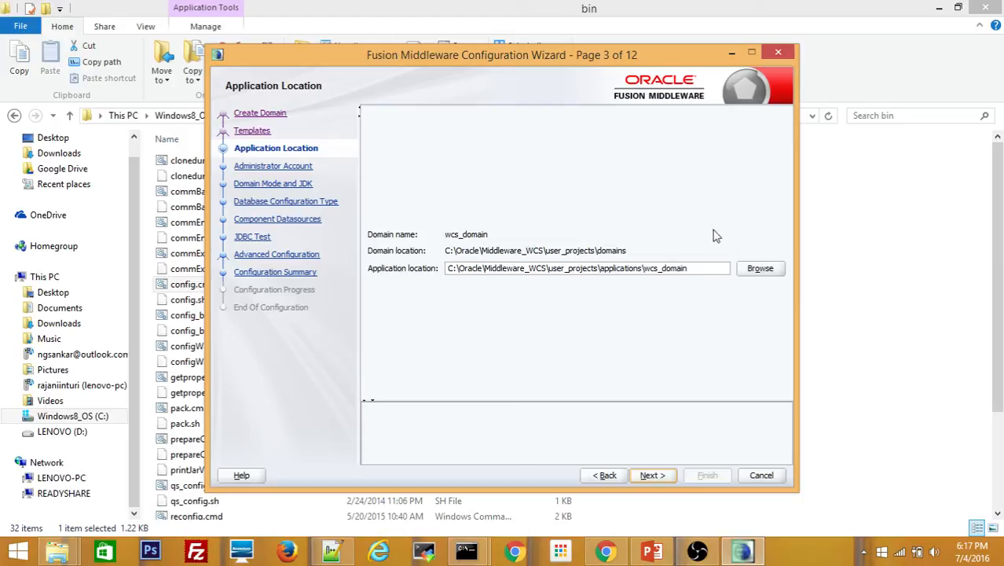
Set and confirm the domain administrator password, keeping the default domain mode and JDK
click(652, 476)
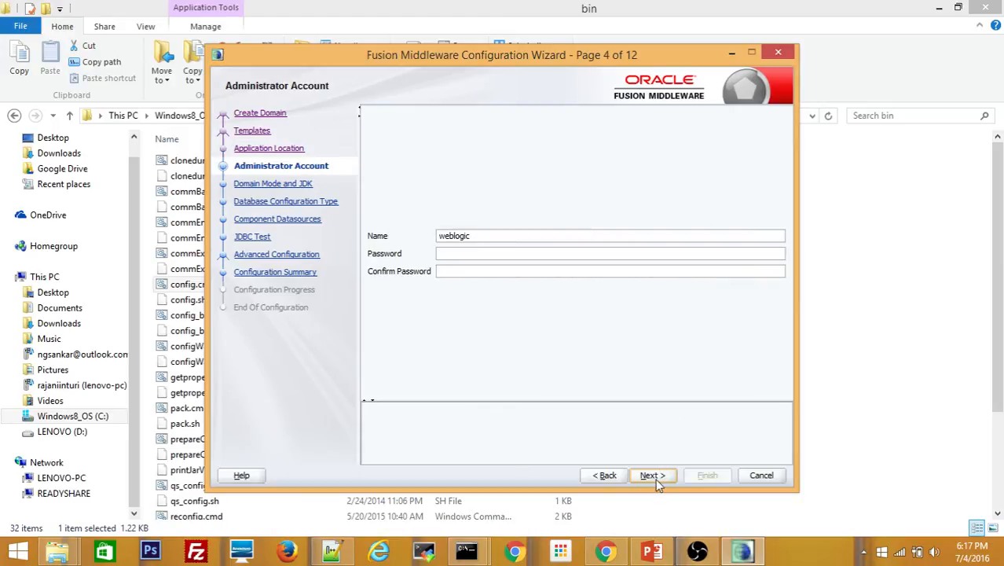
click(473, 254)
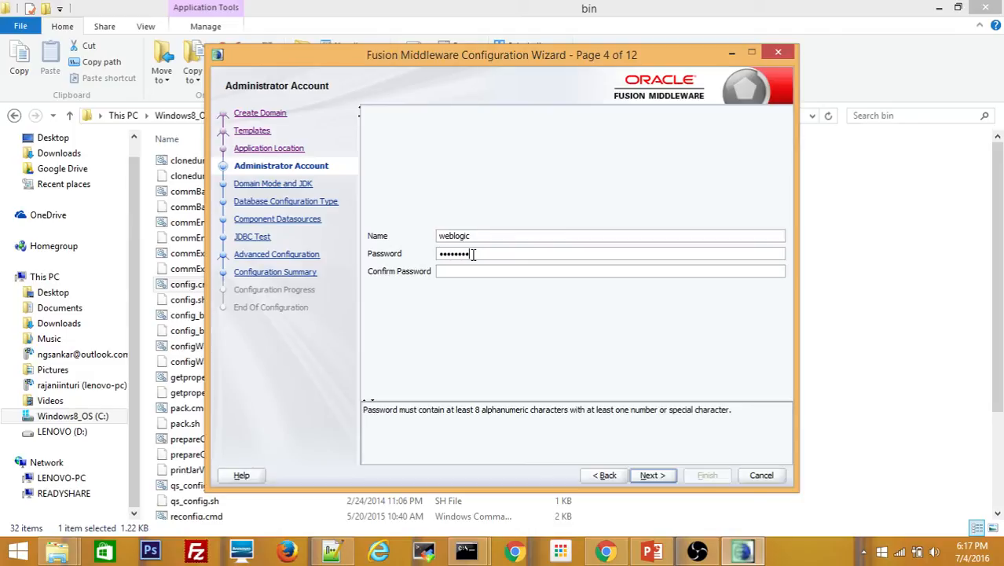
text(1)
key(Tab)
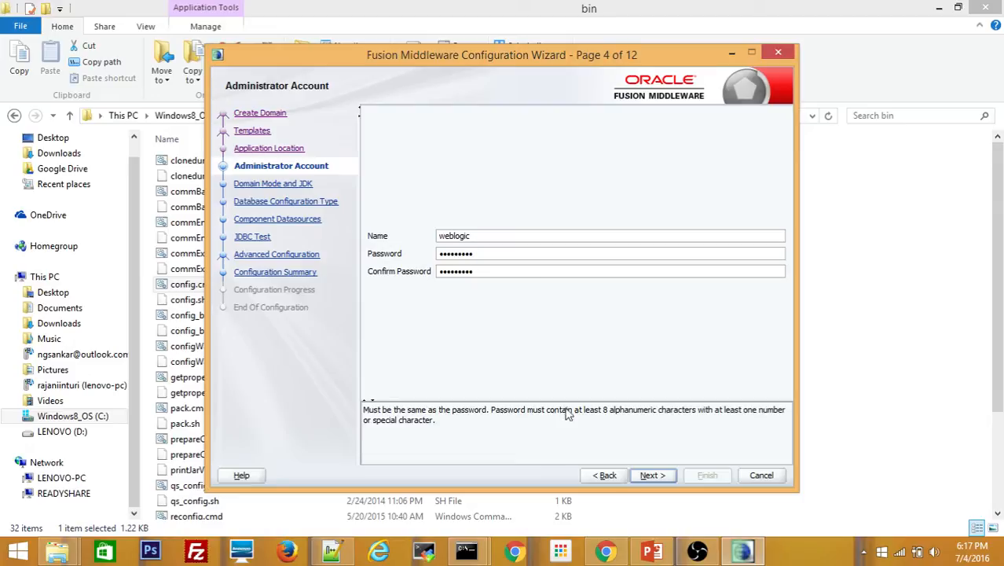
click(659, 479)
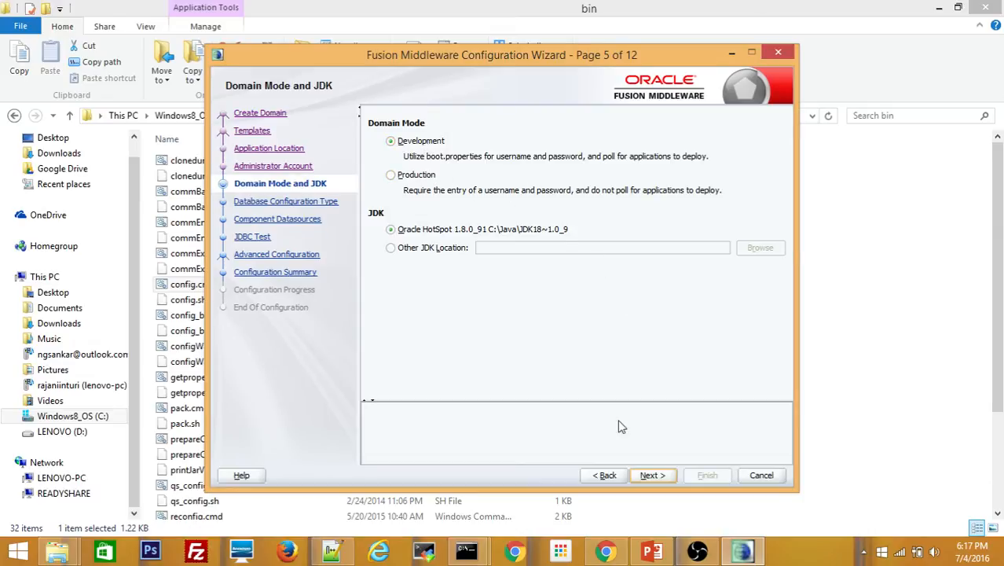
click(651, 475)
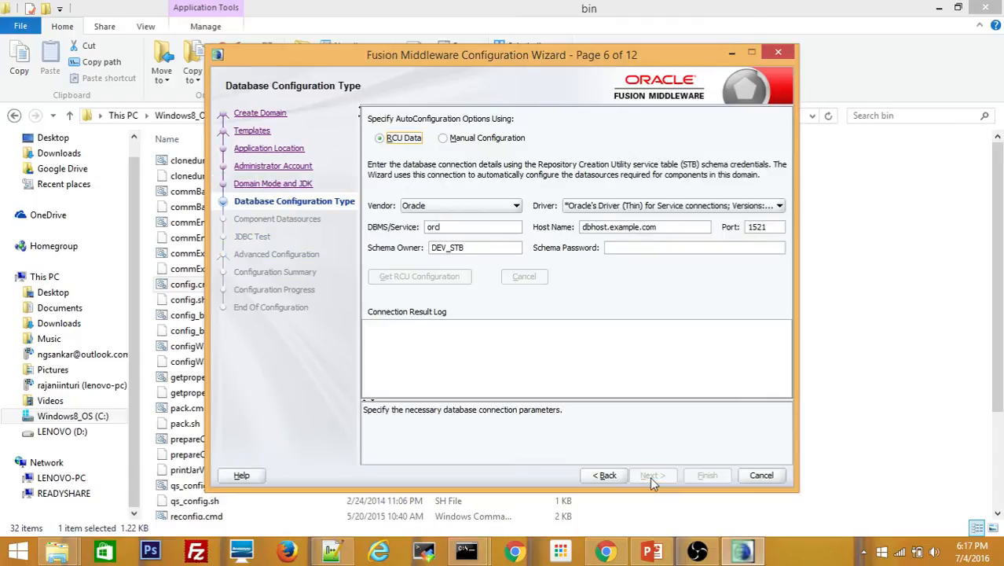
Set the RCU database service name to pdborcl and the host to localhost
click(461, 227)
key(Home)
text(pdb)
drag(668, 227, 505, 233)
key(End)
key(BackSpace)
key(BackSpace)
key(BackSpace)
key(BackSpace)
key(BackSpace)
key(BackSpace)
key(BackSpace)
key(BackSpace)
key(BackSpace)
key(BackSpace)
key(BackSpace)
key(BackSpace)
key(BackSpace)
key(BackSpace)
key(BackSpace)
key(BackSpace)
key(BackSpace)
key(BackSpace)
key(BackSpace)
key(BackSpace)
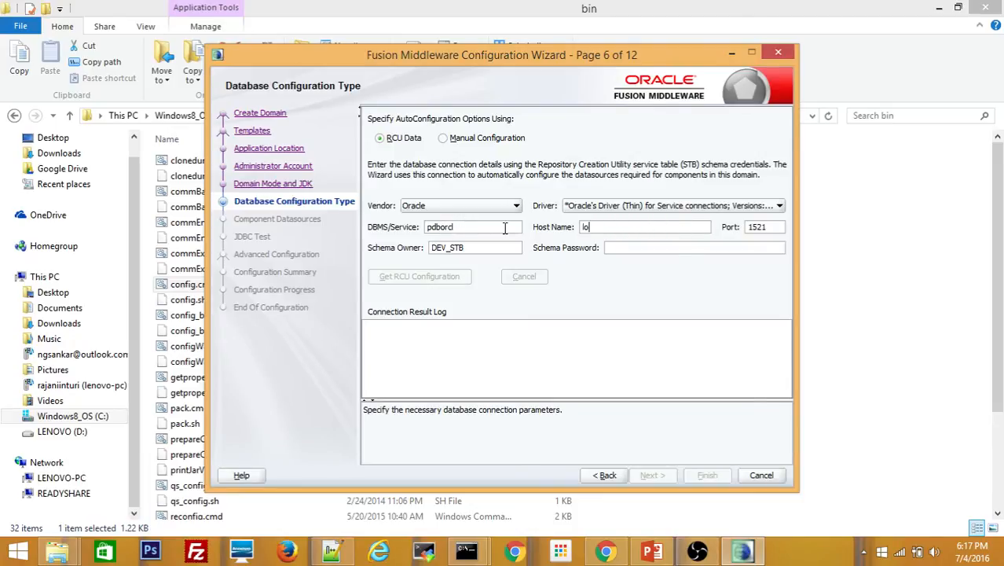
text(localhost)
key(Tab)
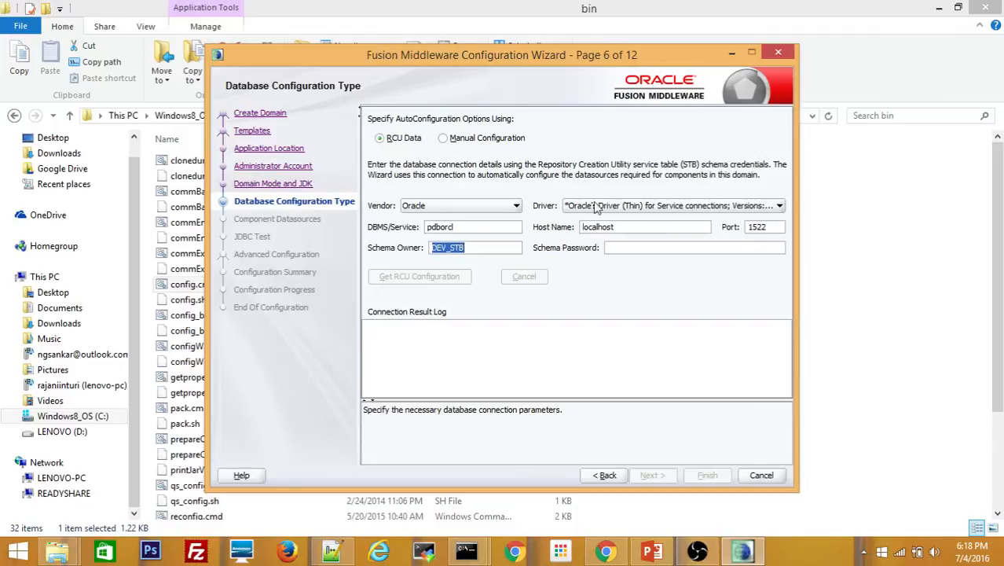
Enter schema owner WCSDEV01_STB and its password, then load the RCU configuration
click(448, 248)
key(BackSpace)
key(BackSpace)
key(BackSpace)
text(WCSDEV01)
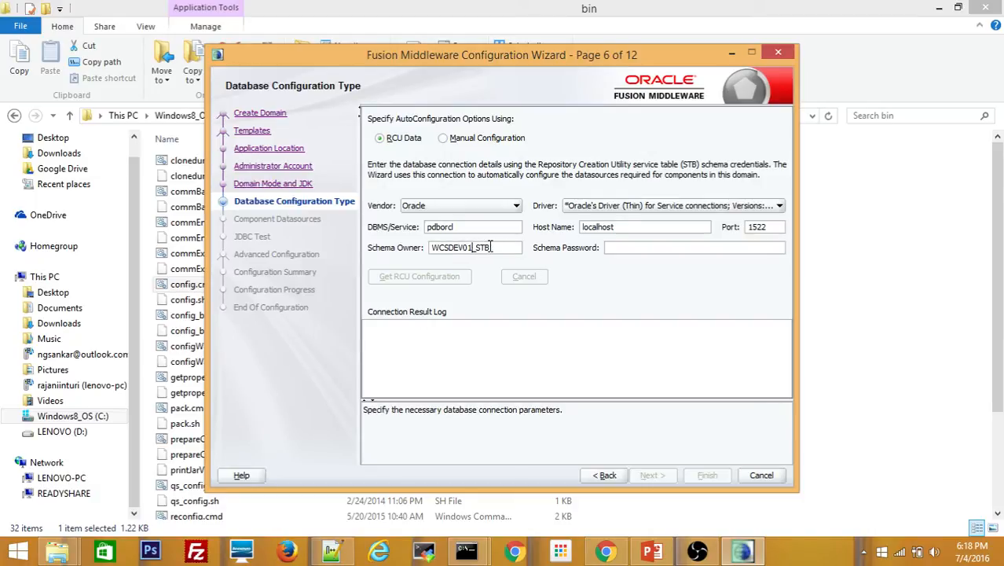
drag(491, 247, 426, 250)
click(473, 248)
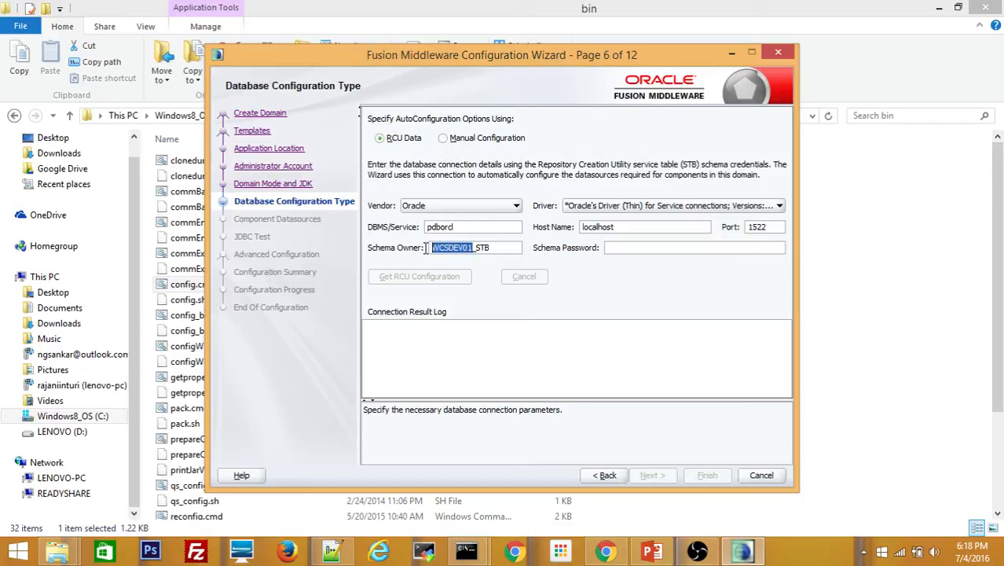
click(626, 248)
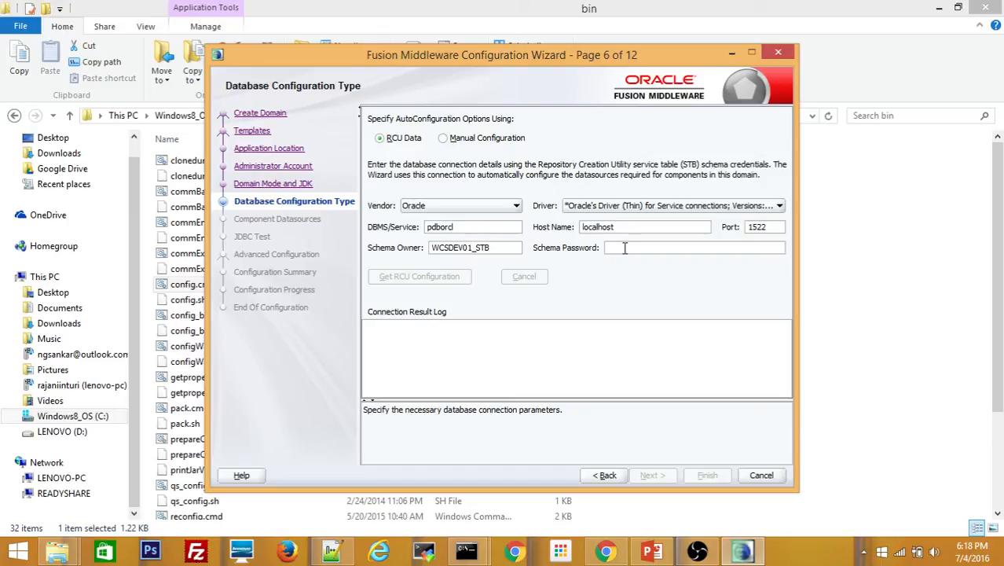
text(••)
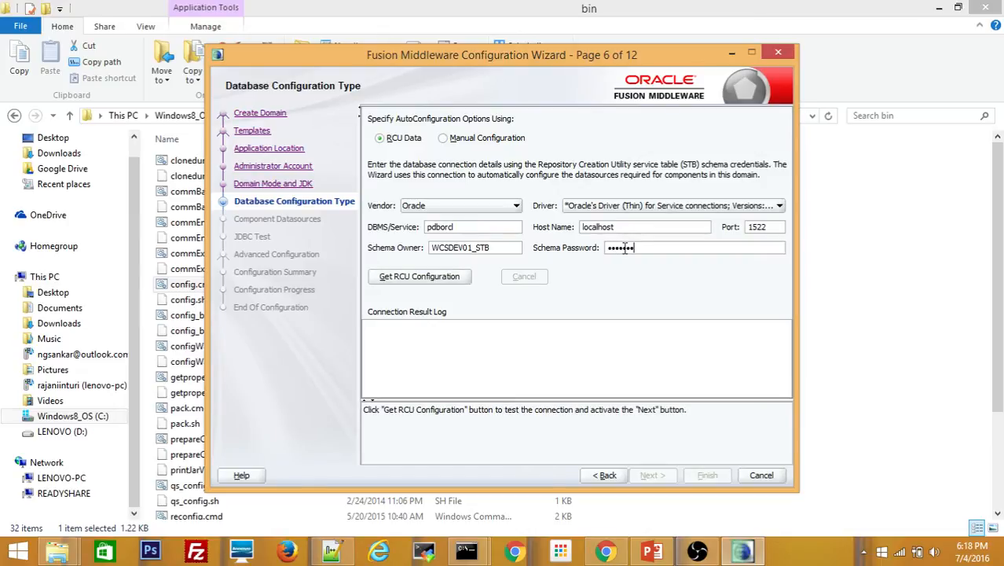
click(421, 277)
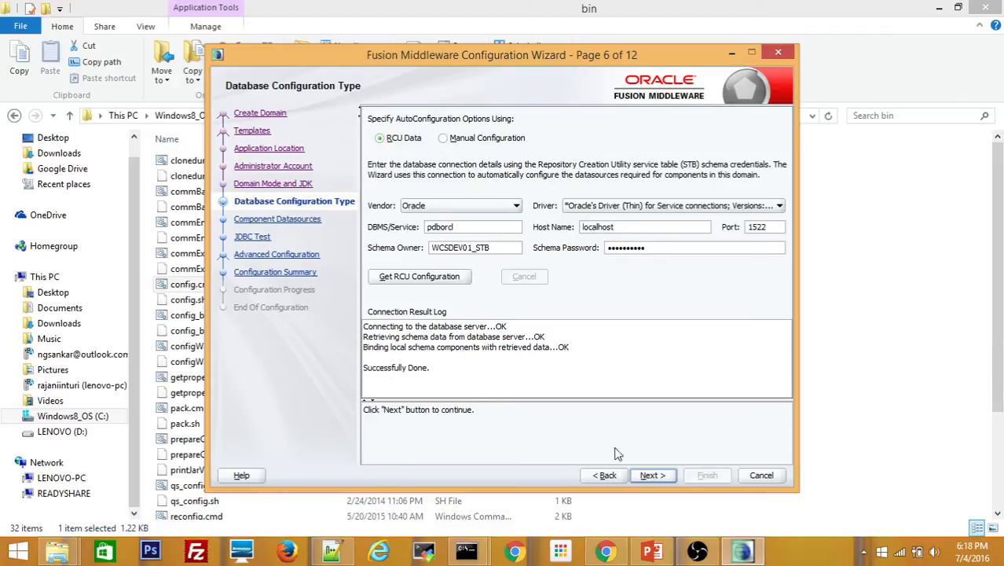
click(650, 477)
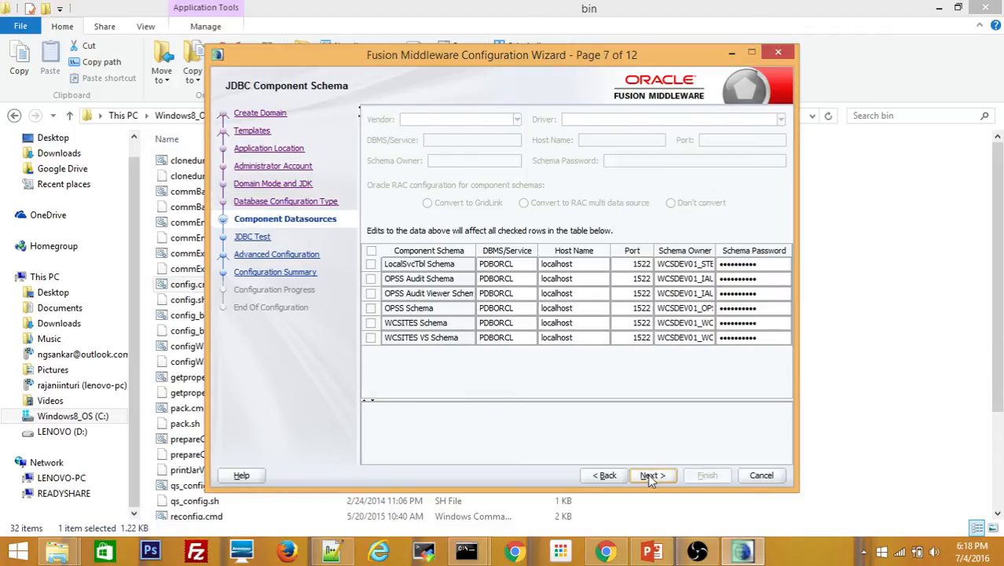
Pass the JDBC connection tests and select Administration Server, Node Manager, and Managed Servers, Clusters and Coherence
click(651, 475)
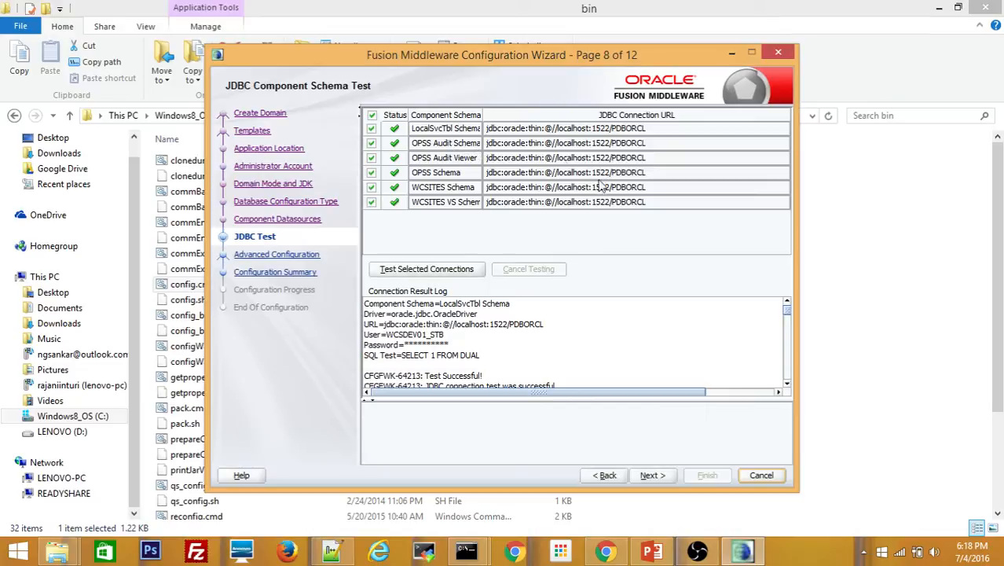
click(653, 475)
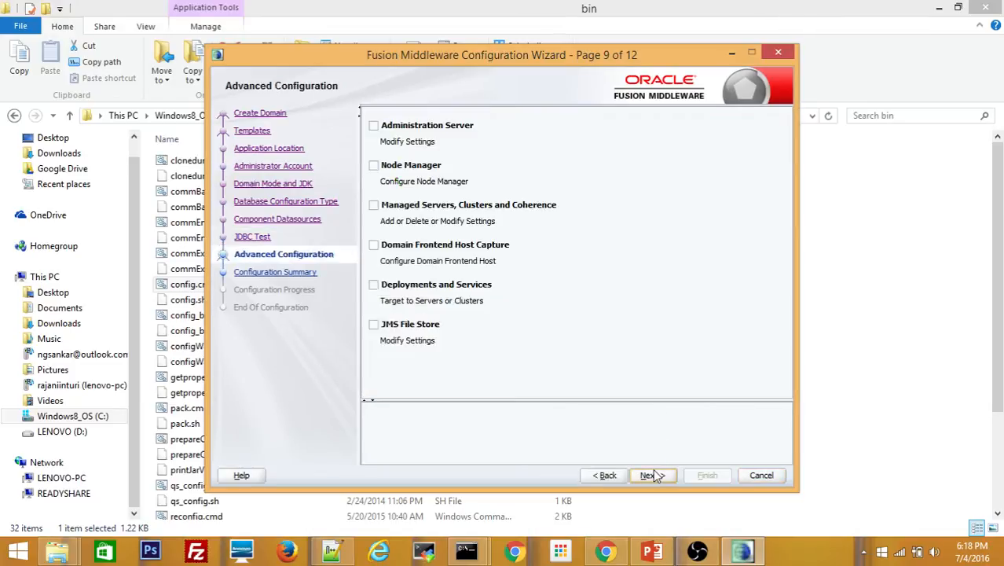
click(374, 125)
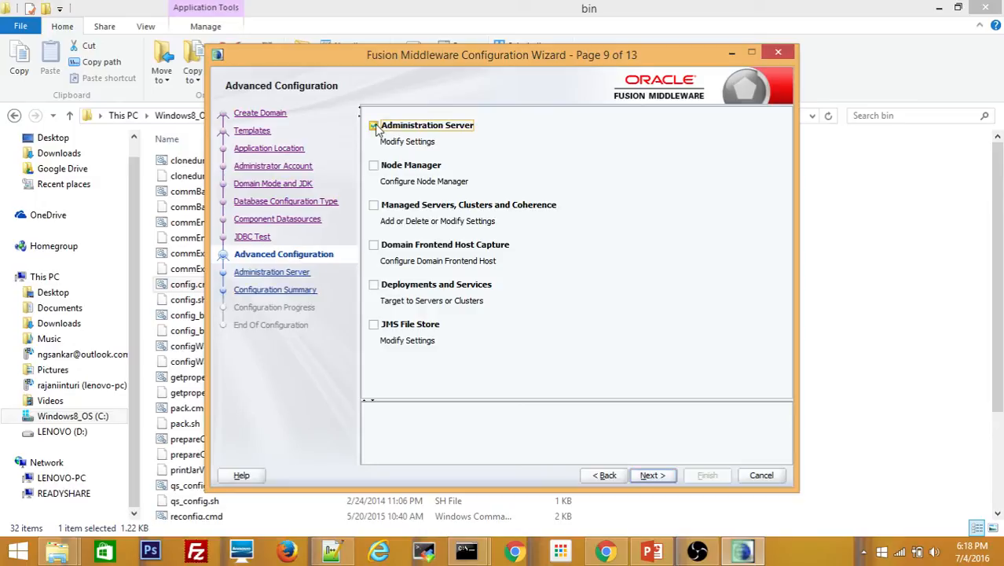
click(374, 167)
click(374, 205)
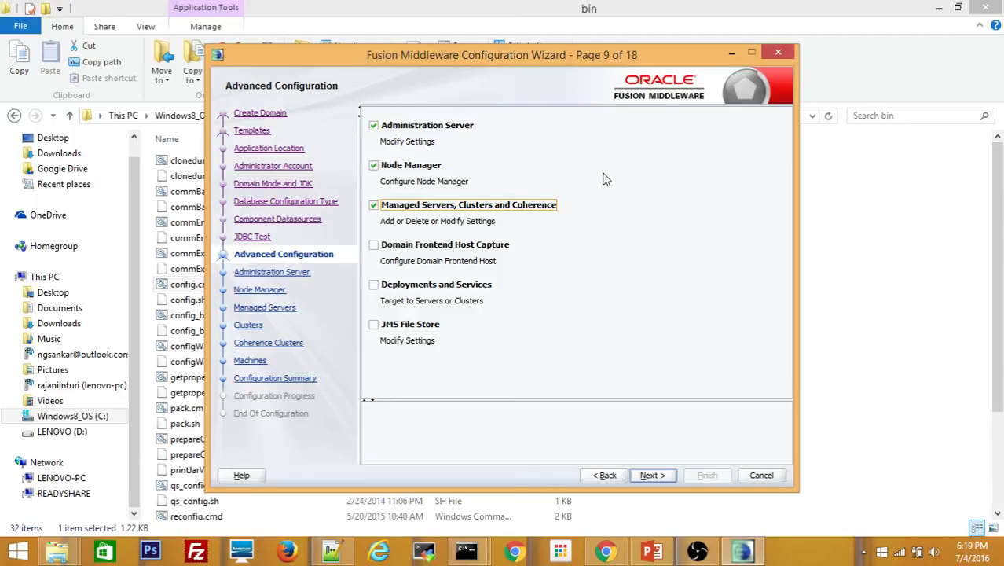
click(653, 476)
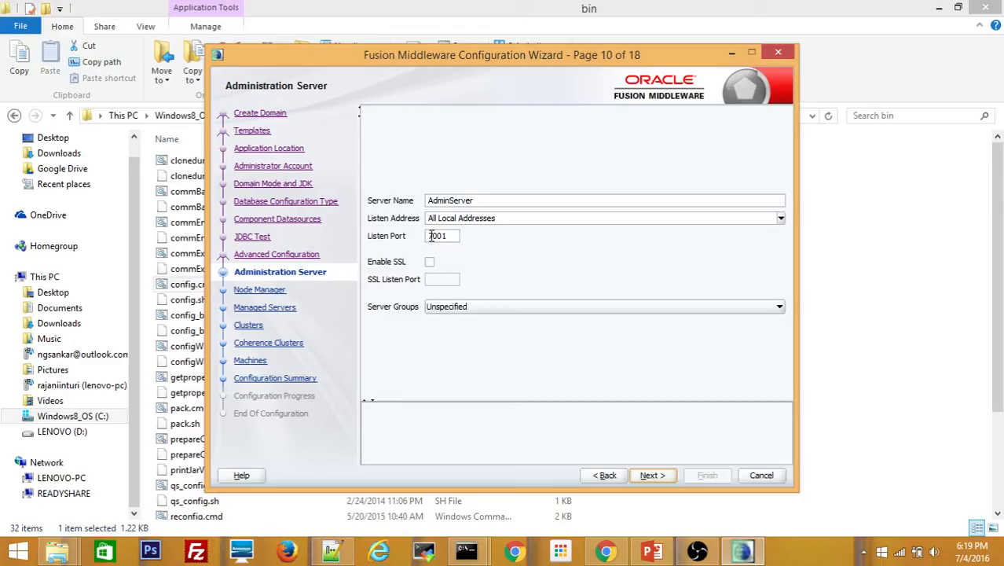
Keep AdminServer defaults on port 7001 and set Node Manager username nmanager1 with its password
click(432, 235)
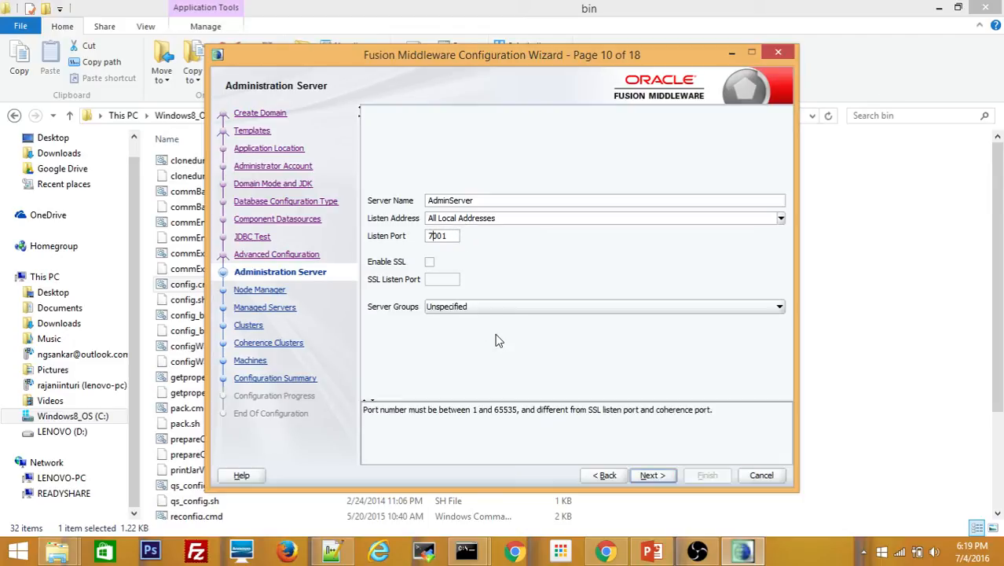
click(653, 477)
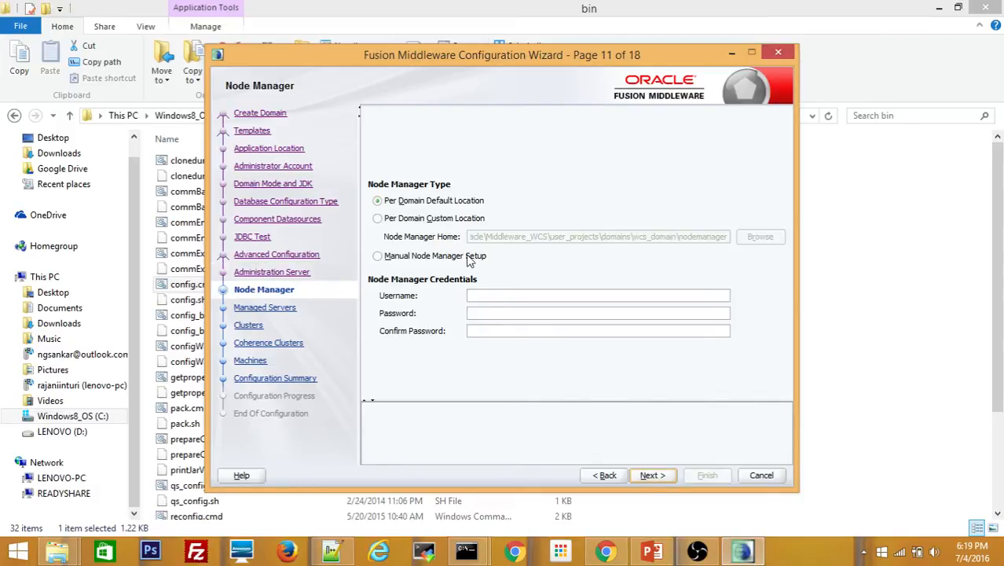
click(479, 296)
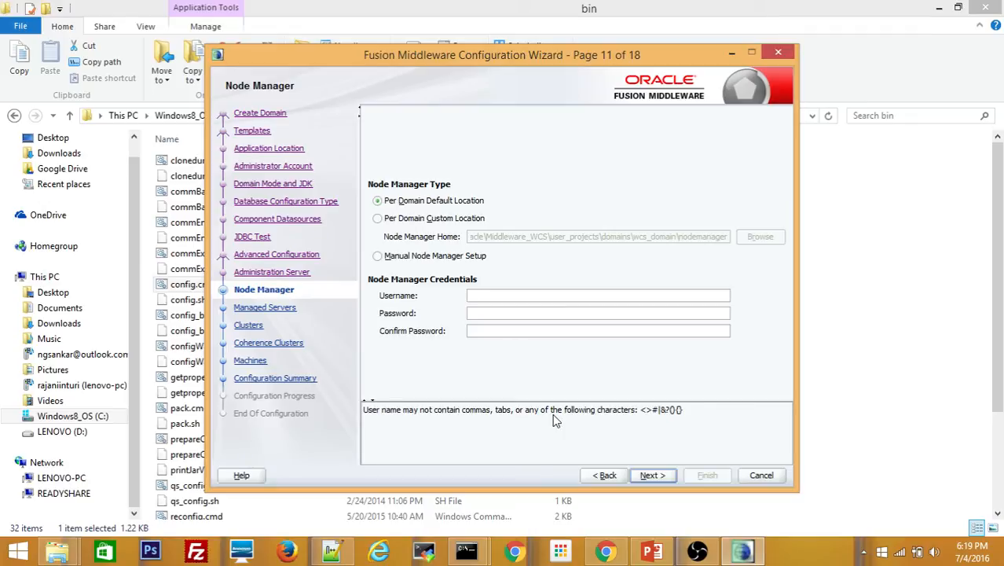
text(nmanager1)
key(Tab)
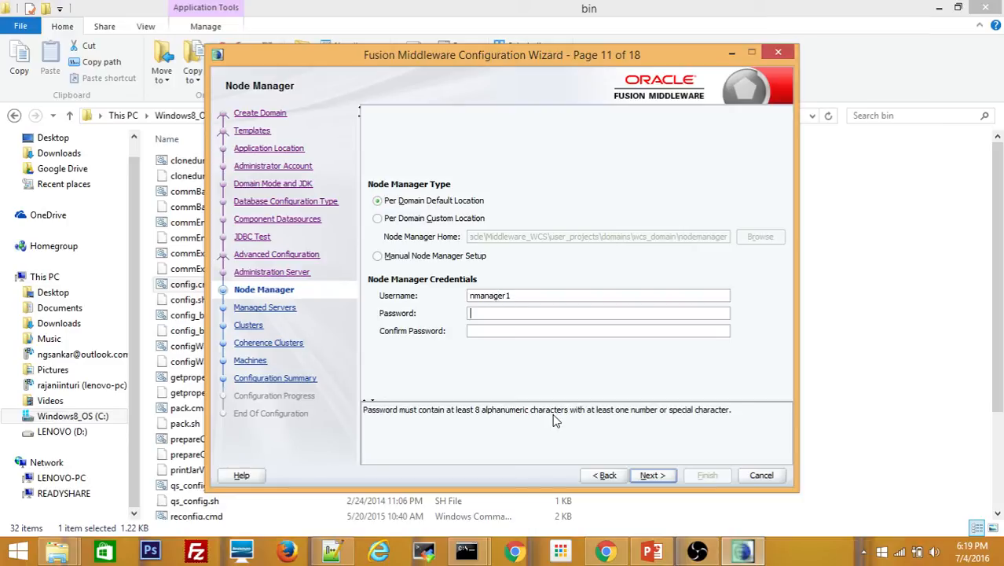
text(**********)
key(Tab)
text(**********)
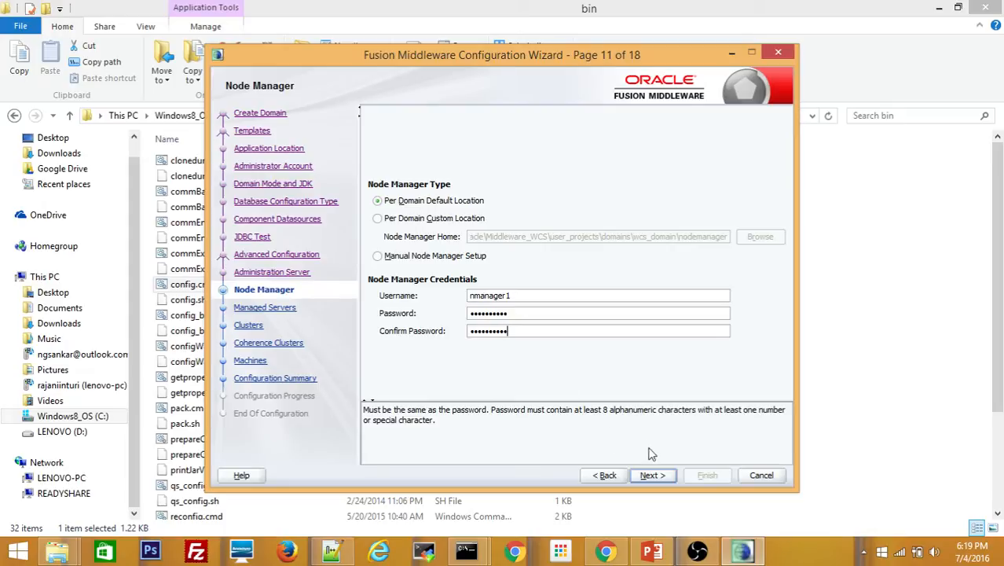
click(657, 475)
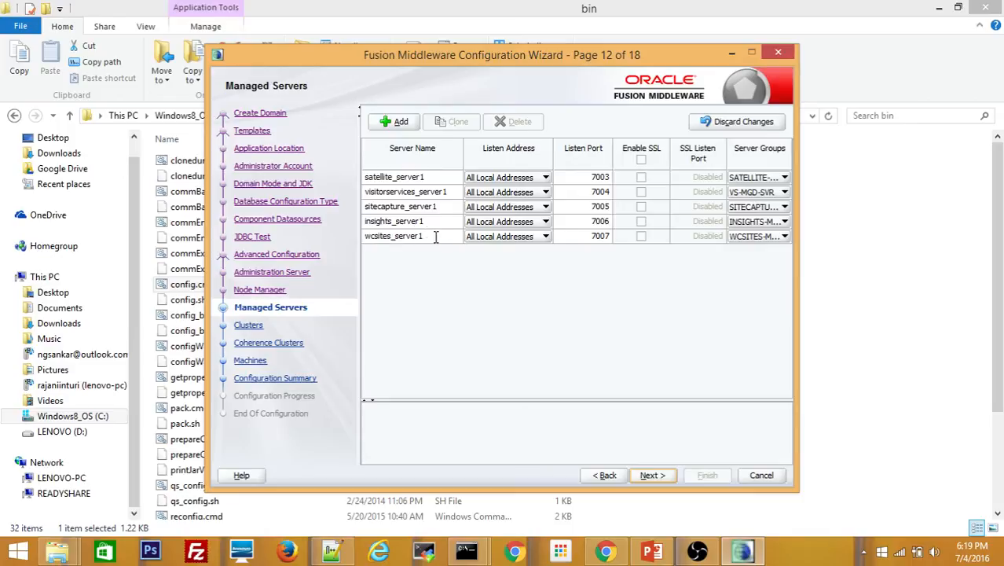
Skip past the Clusters and Coherence pages and add a machine named wcs_machine1
click(652, 476)
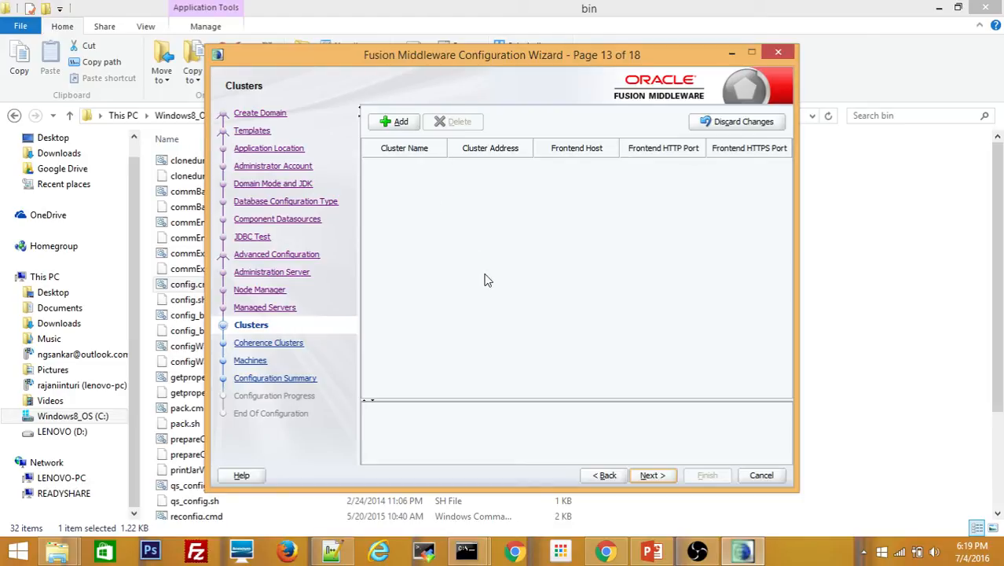
click(654, 476)
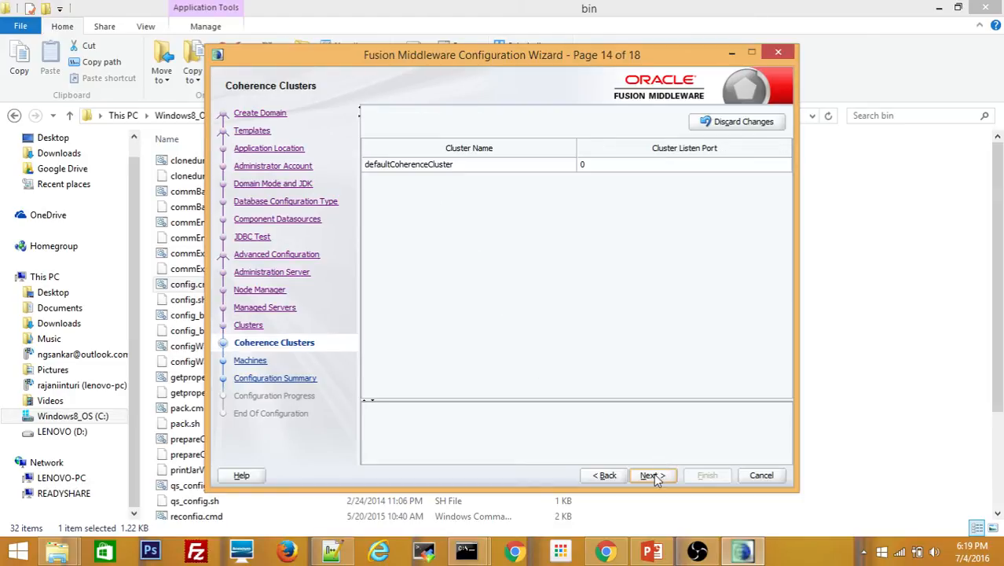
click(662, 470)
click(402, 148)
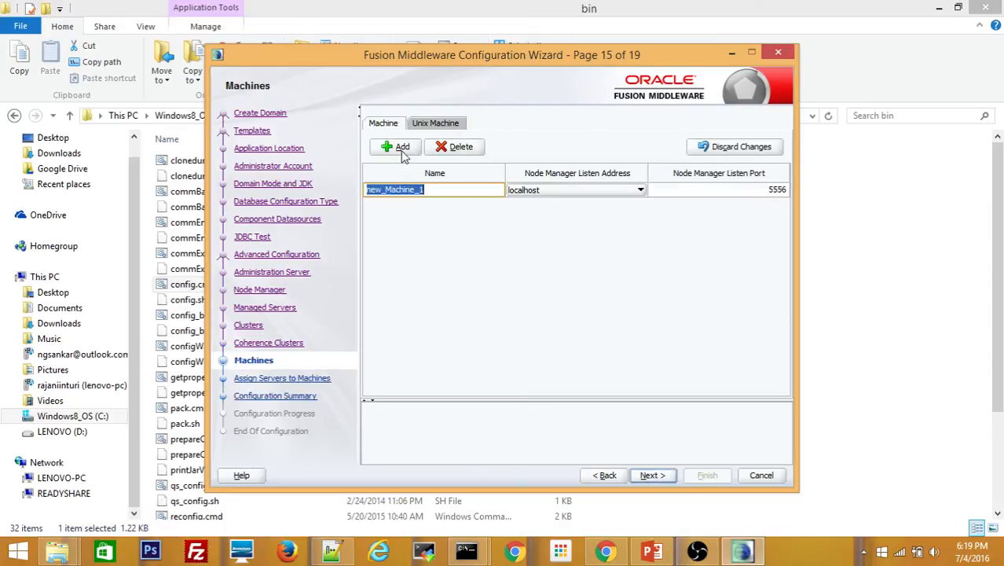
click(425, 190)
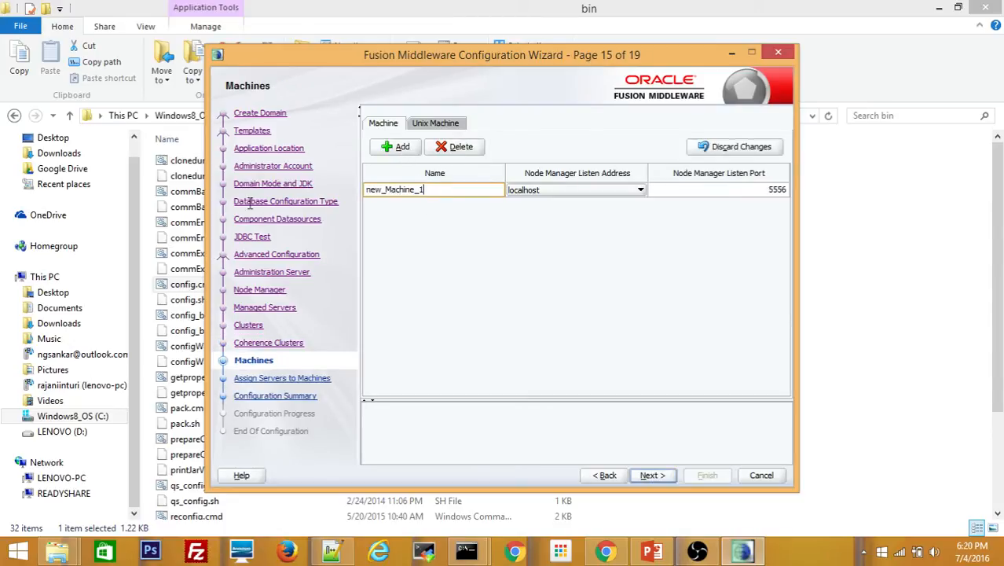
key(BackSpace)
key(BackSpace)
key(BackSpace)
key(BackSpace)
key(BackSpace)
key(BackSpace)
key(BackSpace)
key(BackSpace)
key(BackSpace)
key(BackSpace)
key(BackSpace)
key(BackSpace)
key(BackSpace)
text(wcs_machine1)
Assign the five managed servers, but not AdminServer, to wcs_machine1
click(650, 475)
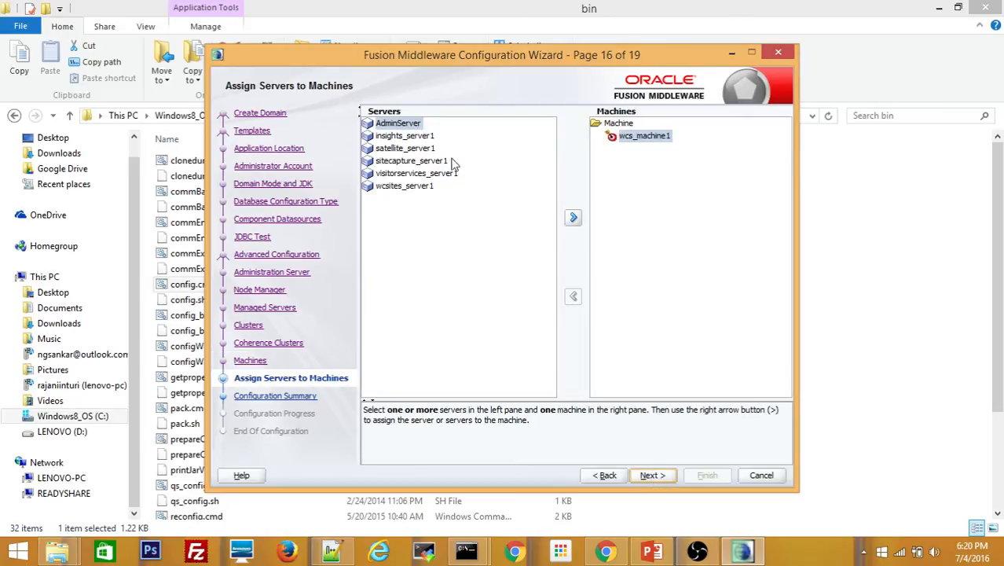
click(575, 219)
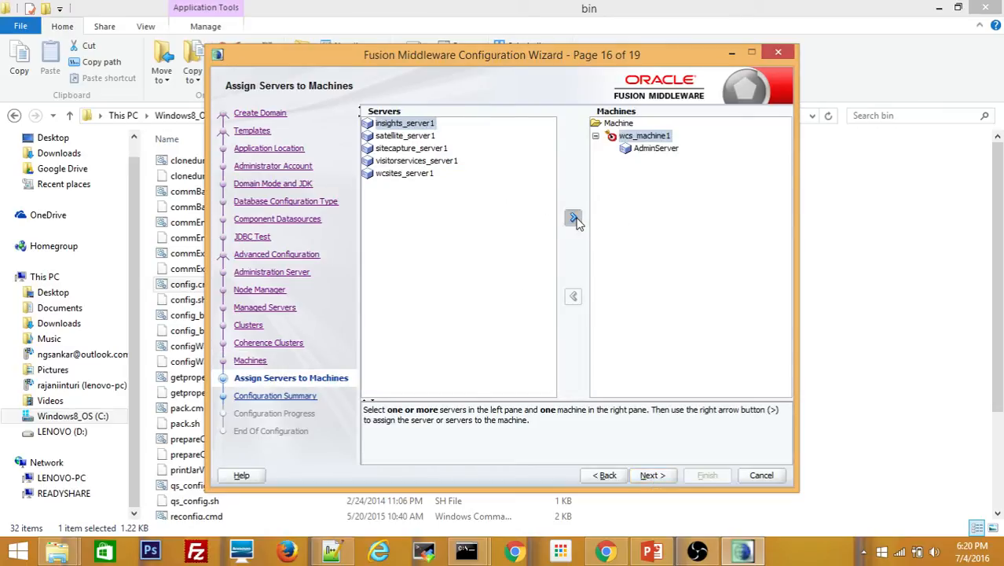
click(575, 220)
click(574, 219)
click(574, 219)
click(575, 220)
click(574, 219)
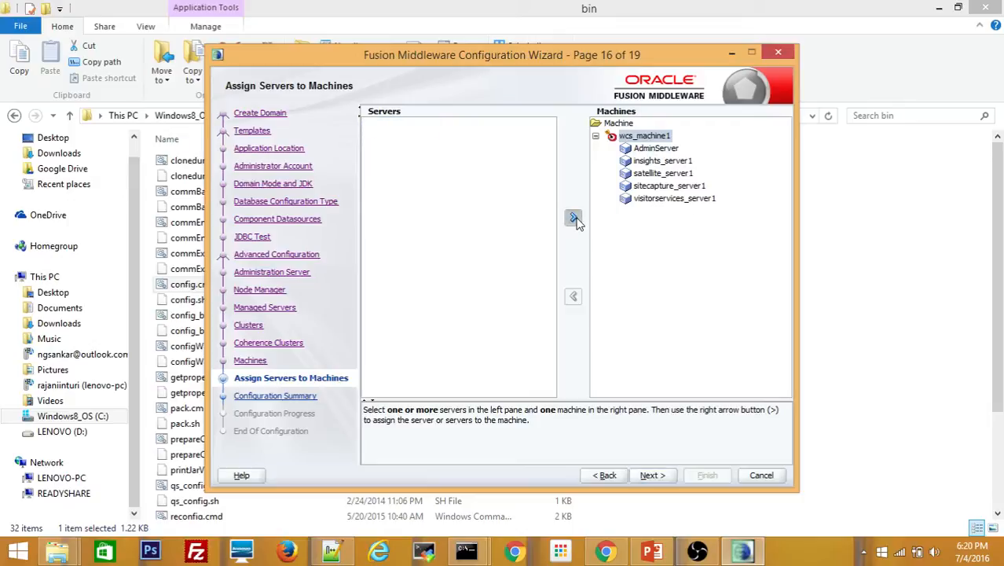
click(664, 149)
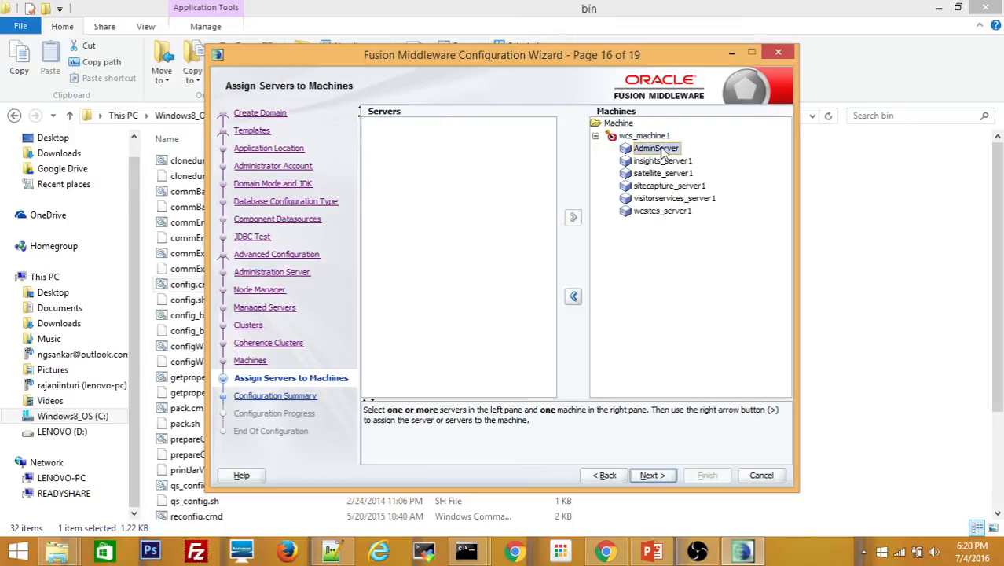
click(574, 296)
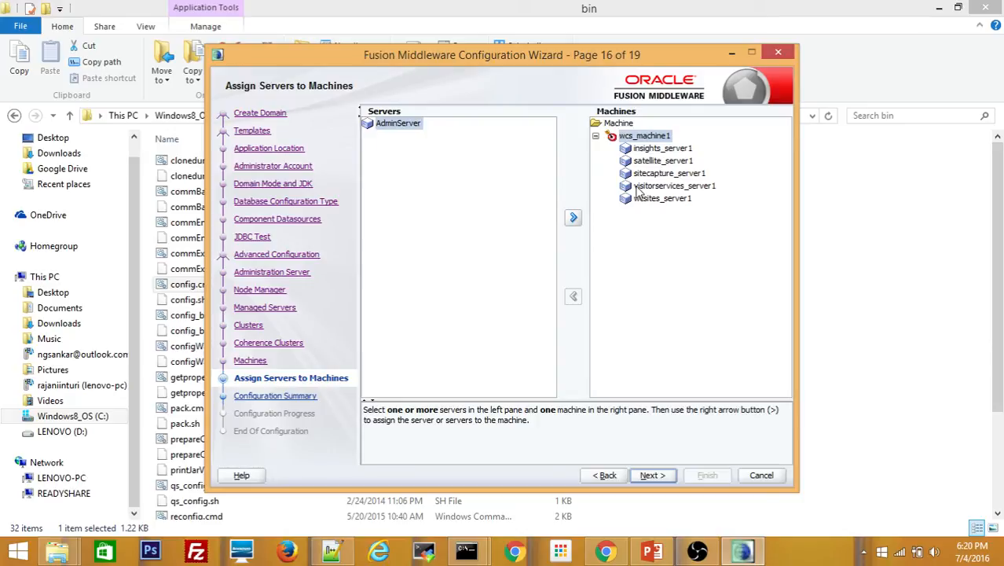
click(652, 476)
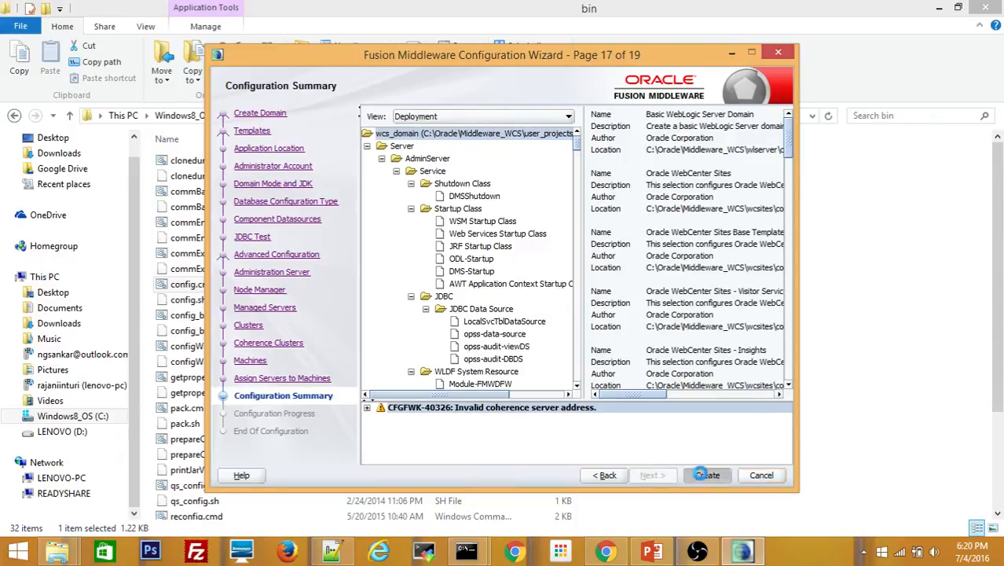
Create wcs_domain to 100%, then enable Start Admin Server on the End Of Configuration page
click(705, 475)
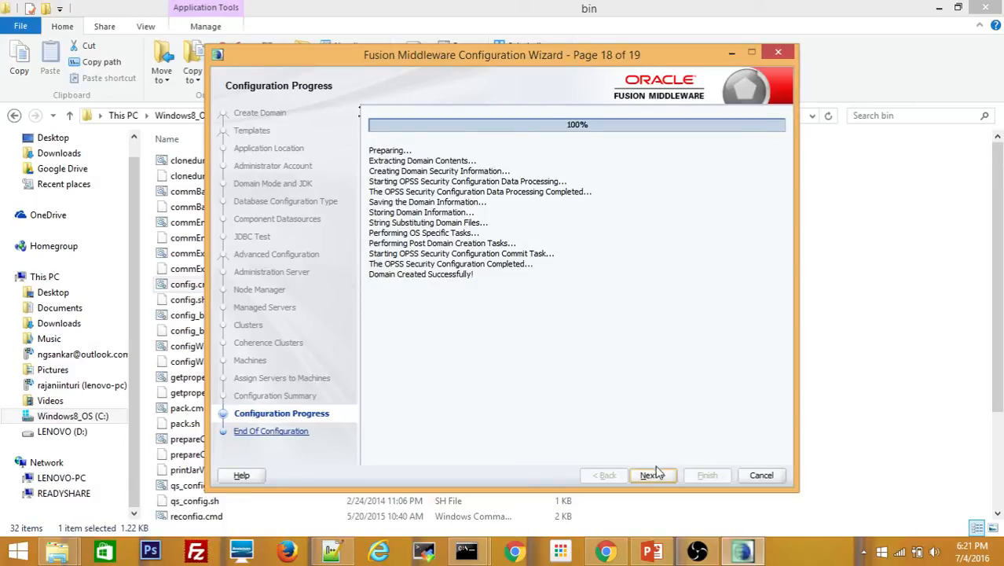
click(653, 476)
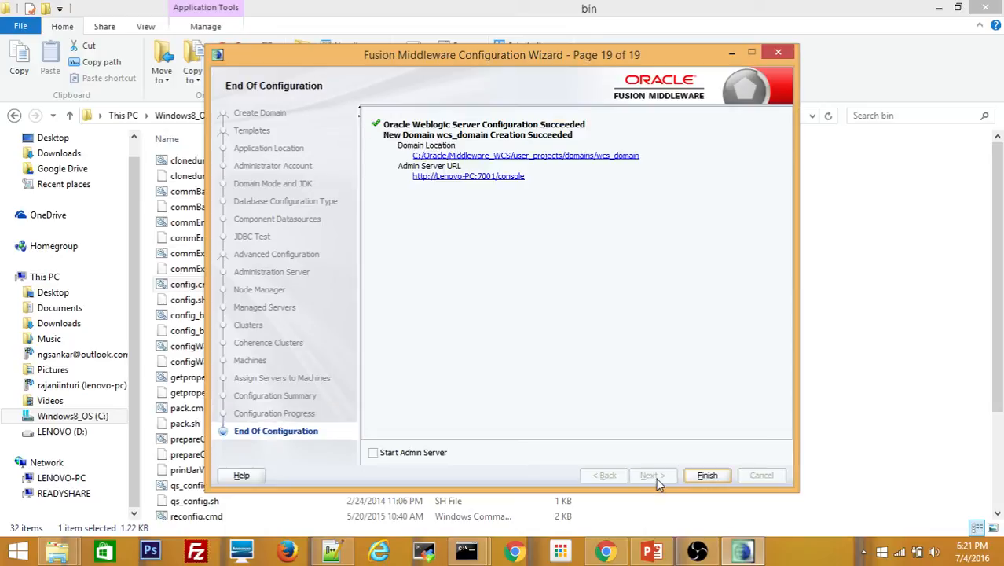
click(374, 454)
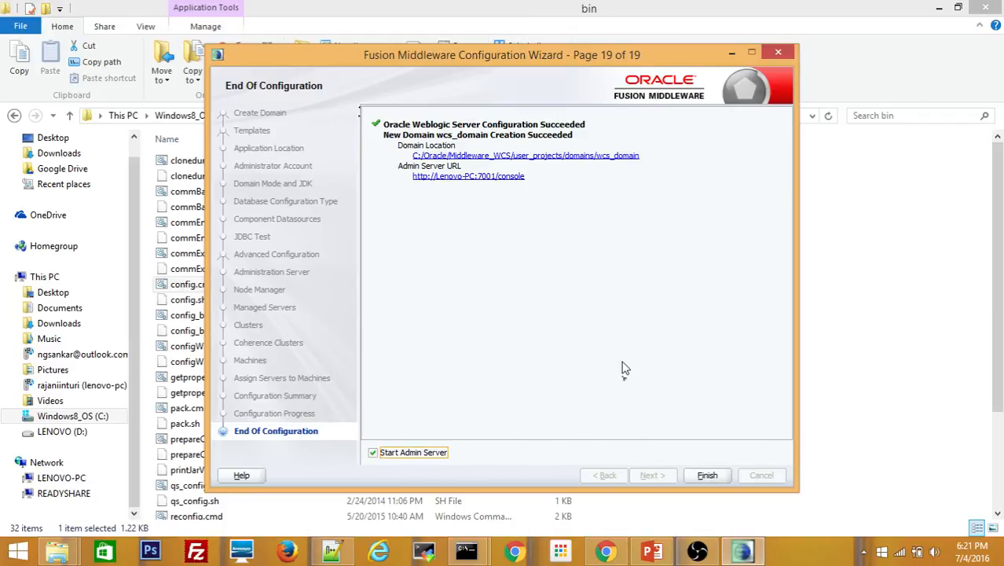
Open the lenovo-pc:7001/console link in Chrome and finish the wizard to launch the Admin Server
click(488, 178)
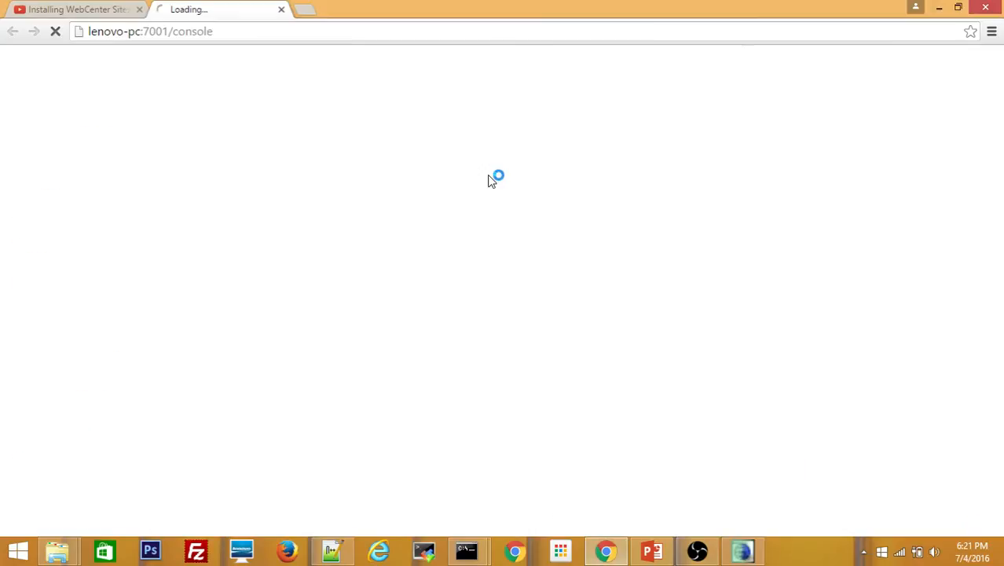
key(alt+Tab)
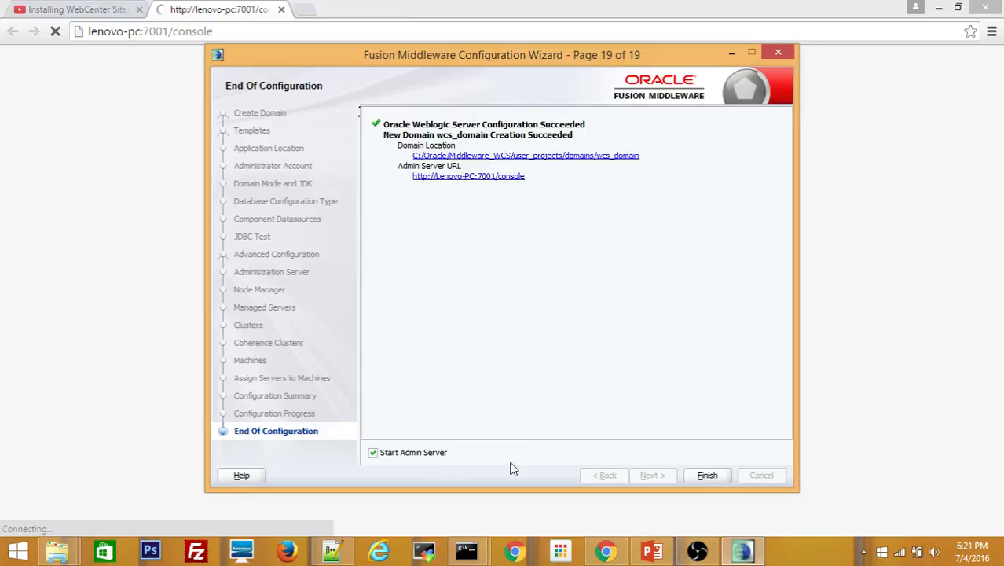
click(707, 477)
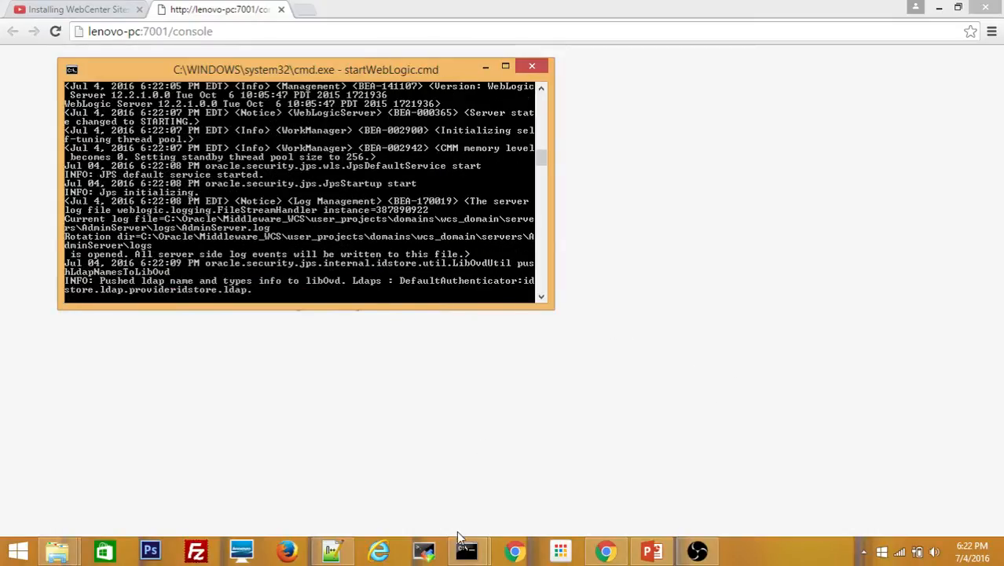
Shrink the startWebLogic Command Prompt window and move it to the right
mouse_move(471, 554)
mouse_move(385, 487)
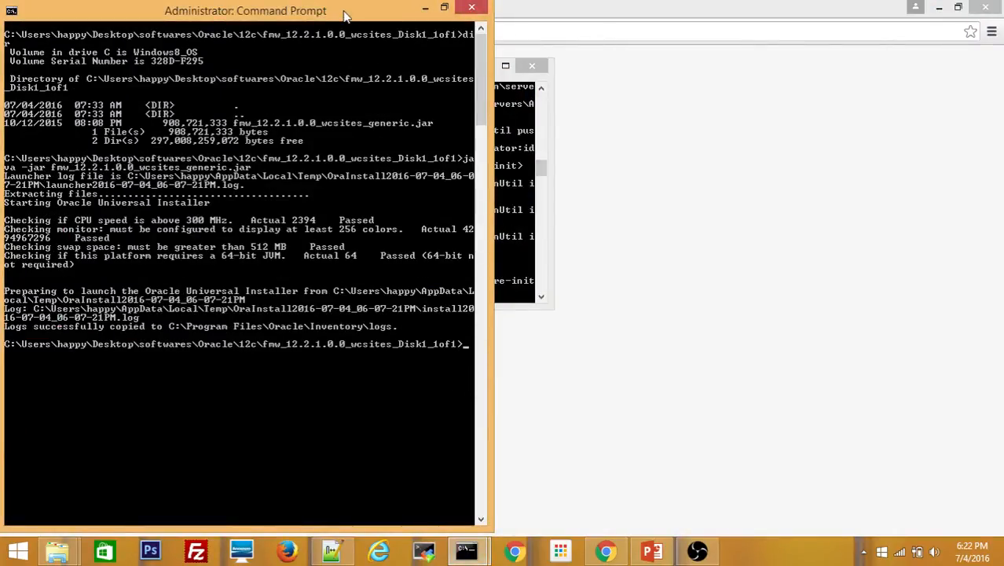
drag(342, 11, 845, 43)
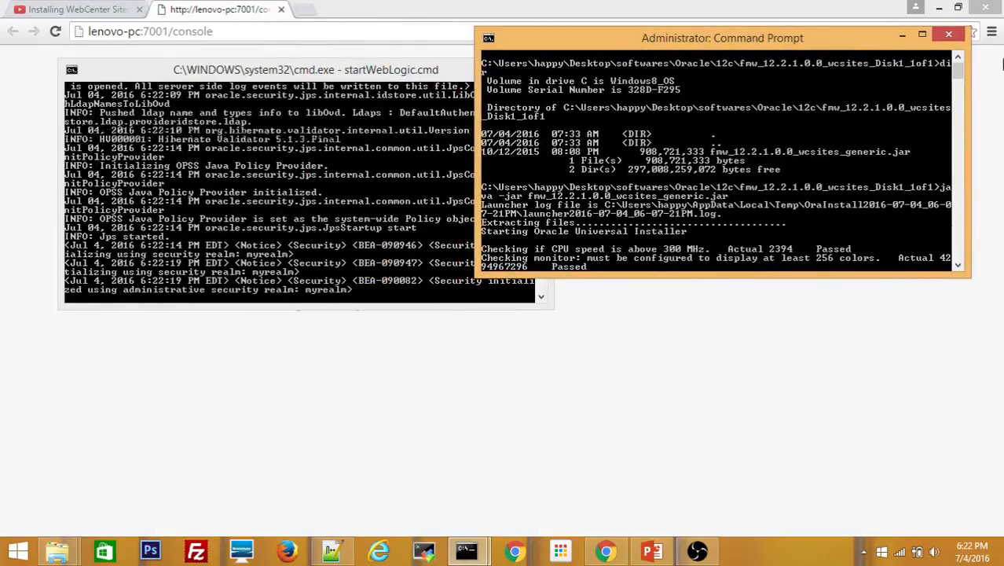
mouse_move(956, 70)
mouse_down()
mouse_move(959, 186)
mouse_move(958, 88)
mouse_up()
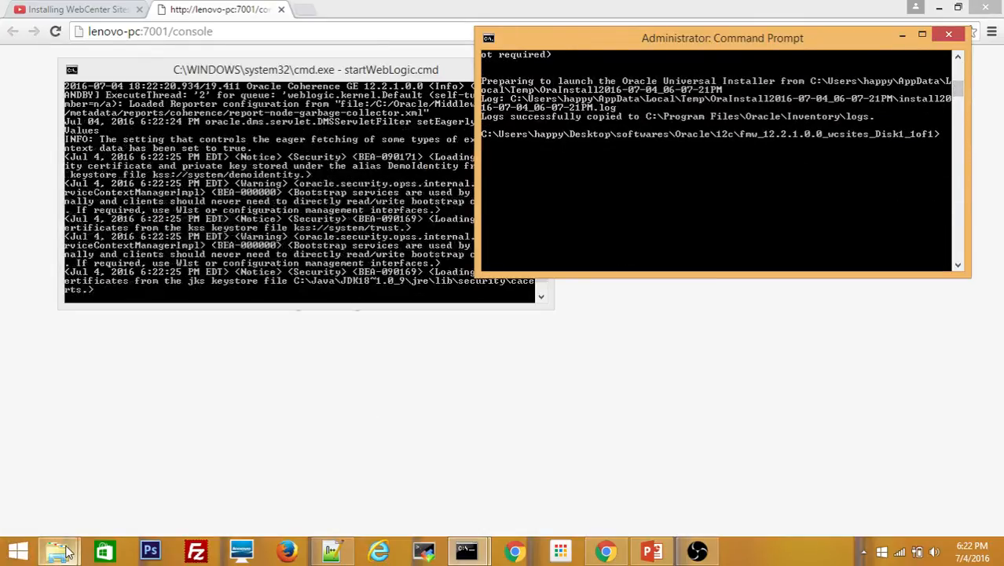
Navigate File Explorer to Middleware_WCS\user_projects\domains\wcs_domain\bin
click(56, 550)
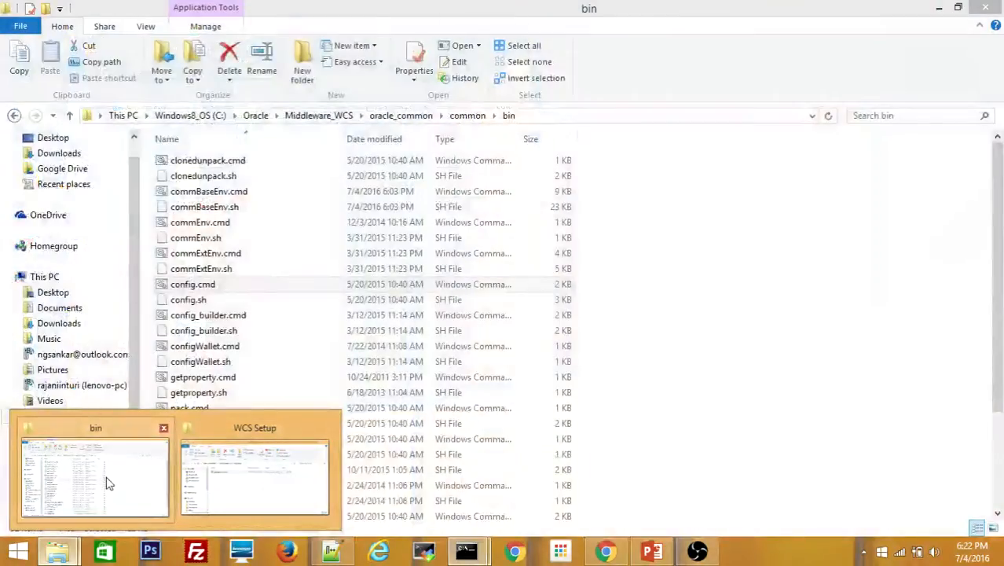
click(108, 483)
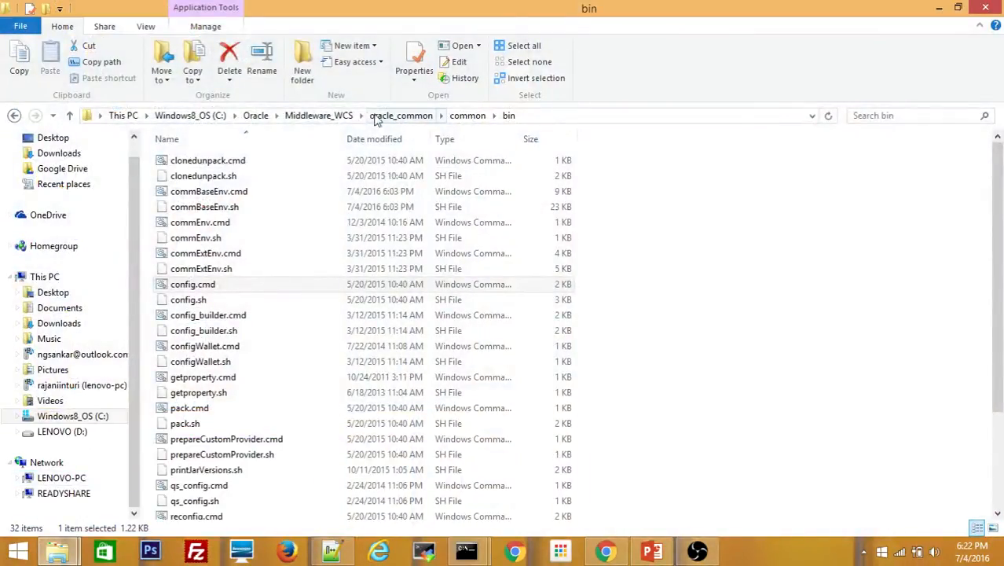
click(340, 115)
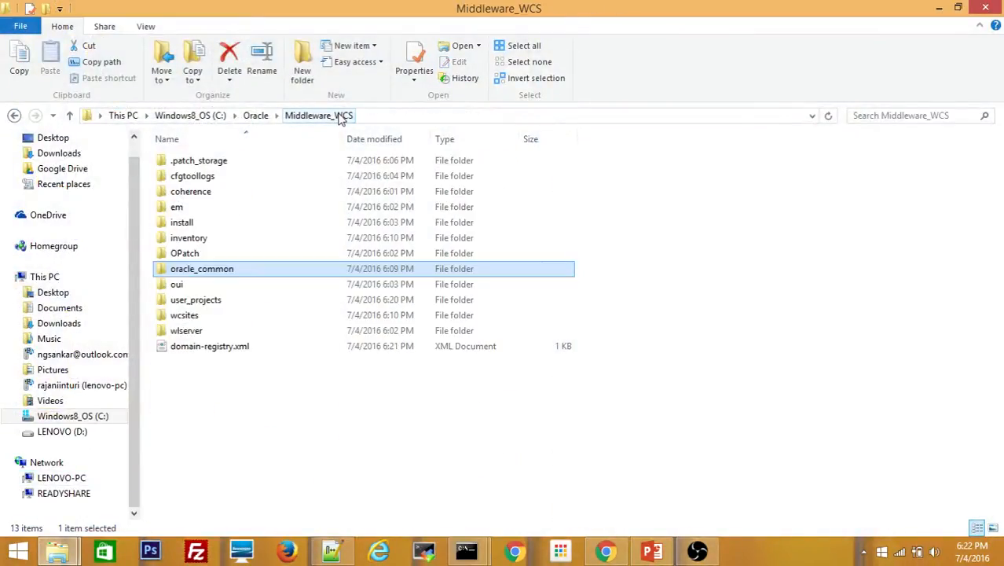
double_click(194, 302)
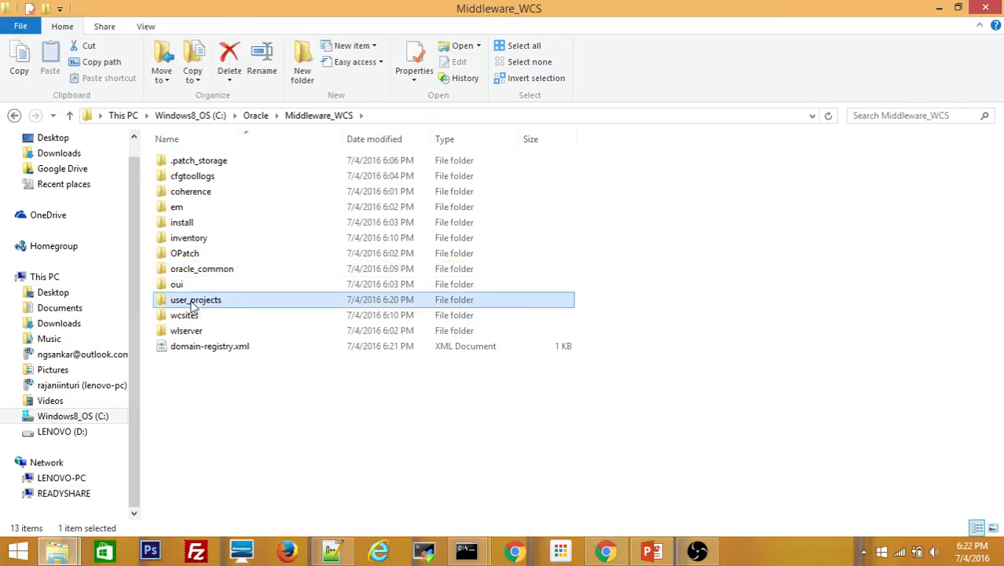
double_click(187, 181)
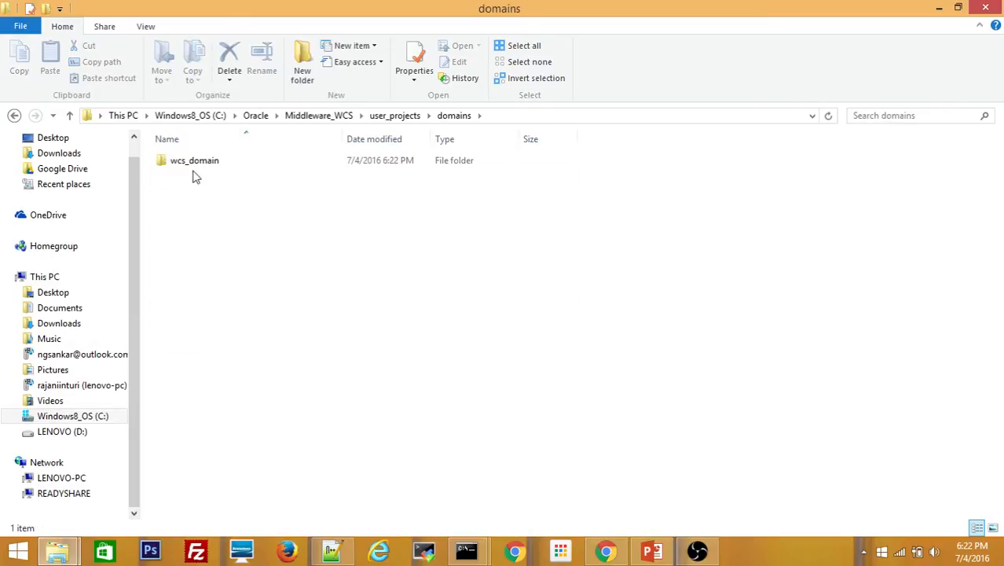
double_click(194, 161)
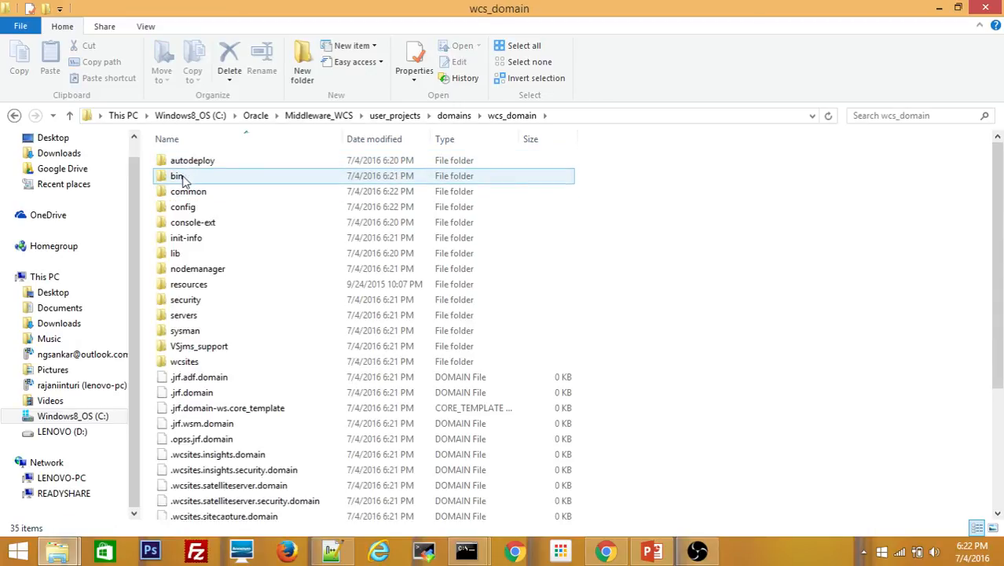
double_click(183, 178)
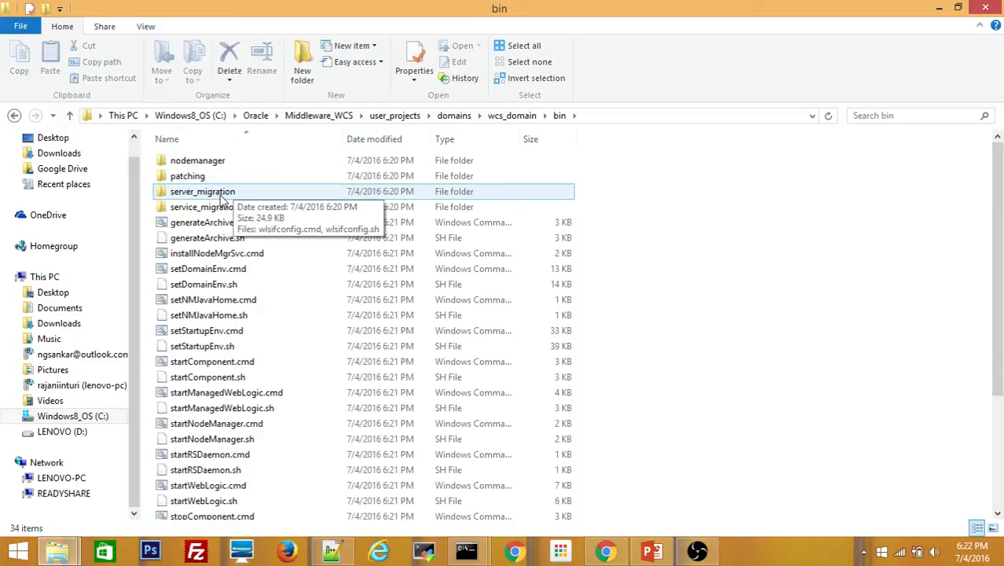
Run startNodeManager.cmd as administrator and approve the UAC prompt
click(228, 192)
click(209, 268)
click(204, 284)
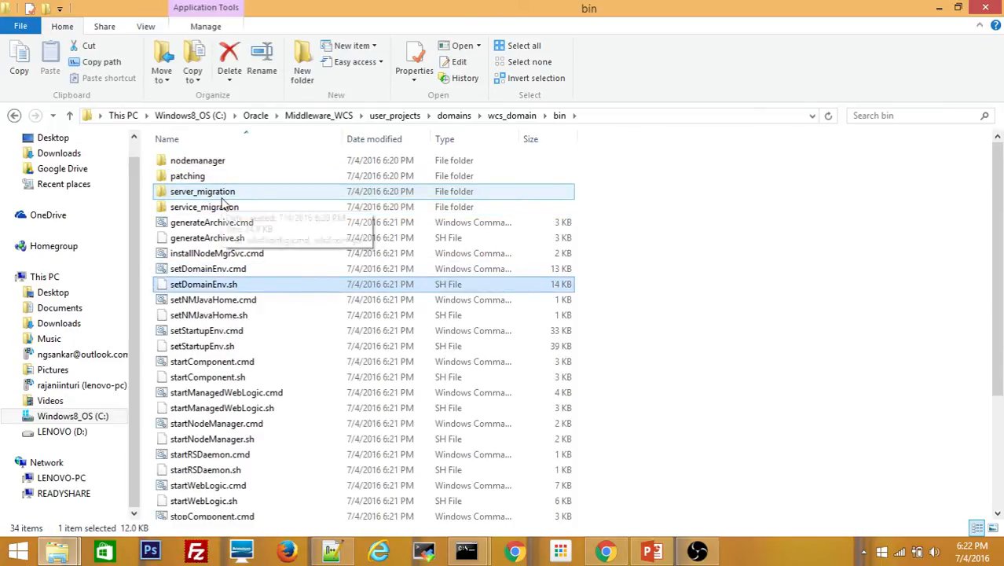
key(Down)
key(Down)
key(Down)
key(Down)
key(Down)
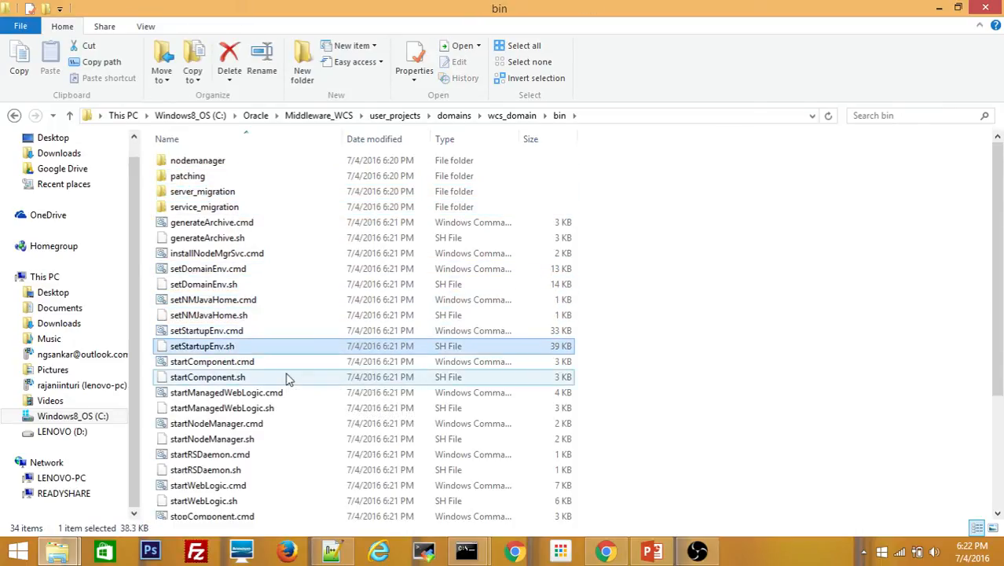
key(Down)
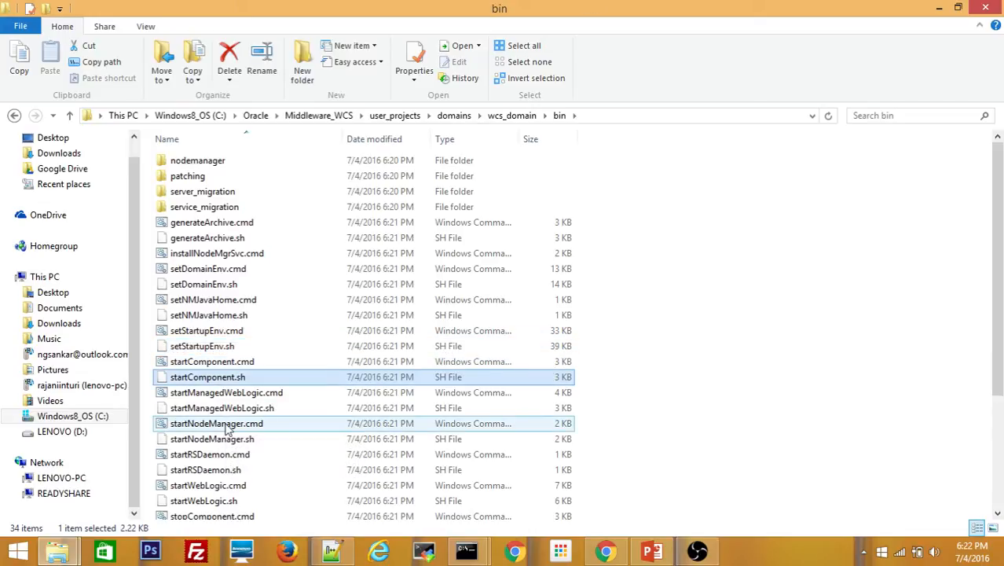
right_click(200, 422)
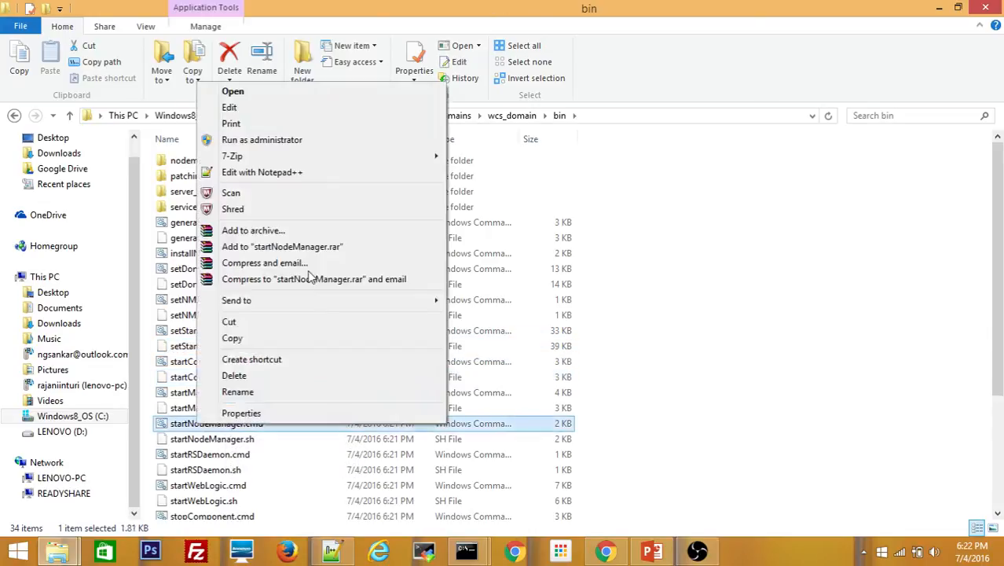
click(312, 143)
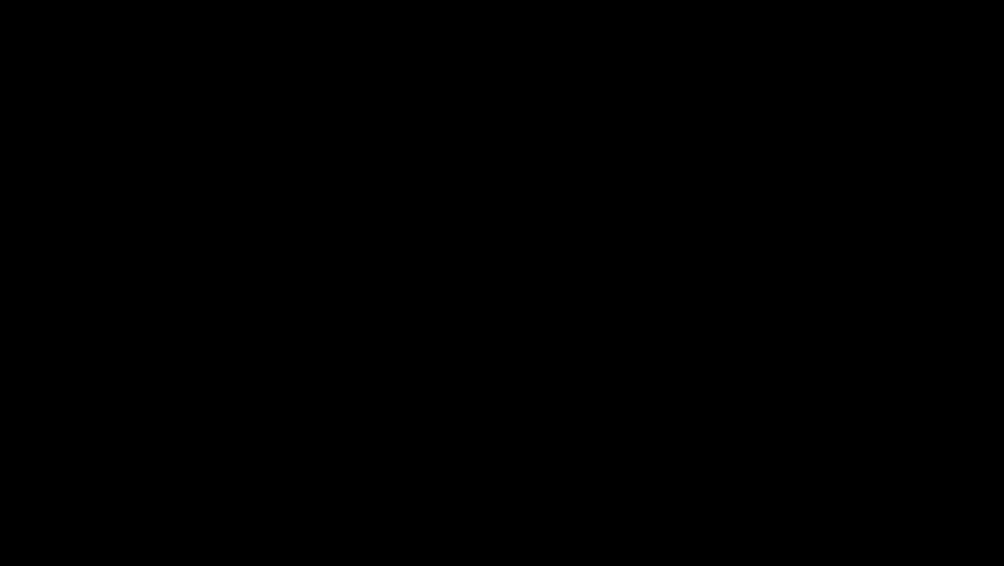
click(563, 300)
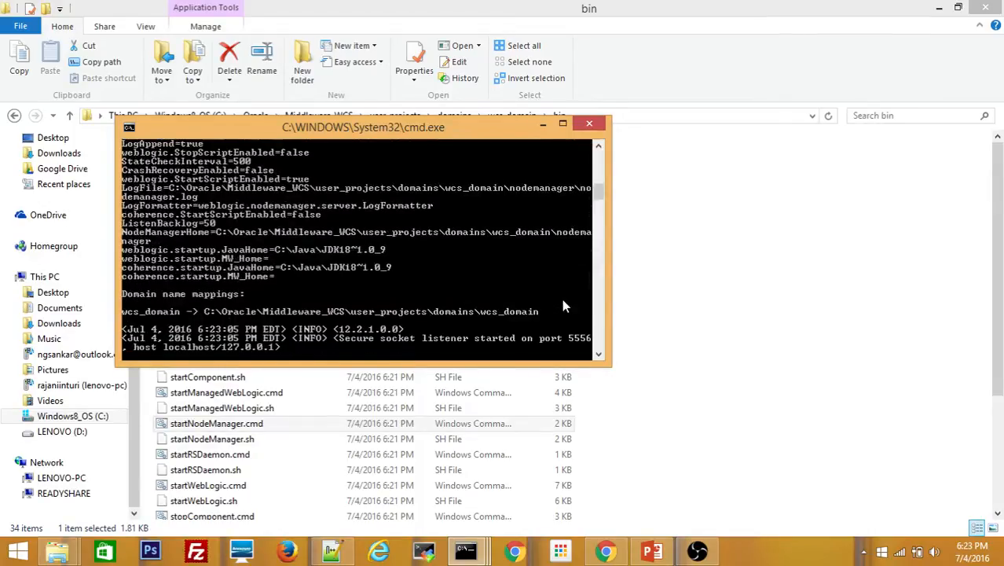
click(754, 307)
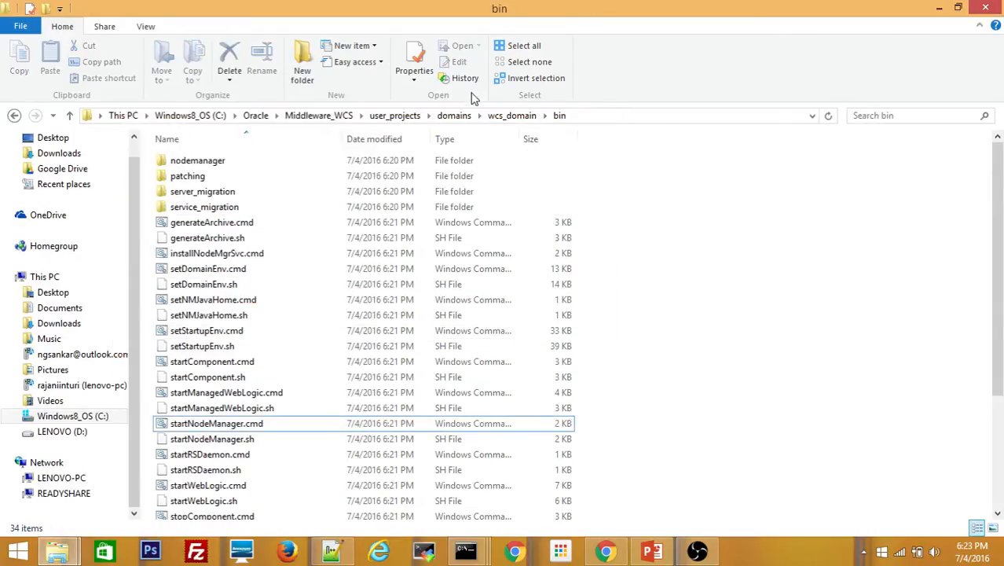
Go from wcs_domain into wcsites\bin and show its full path in the address bar
click(511, 116)
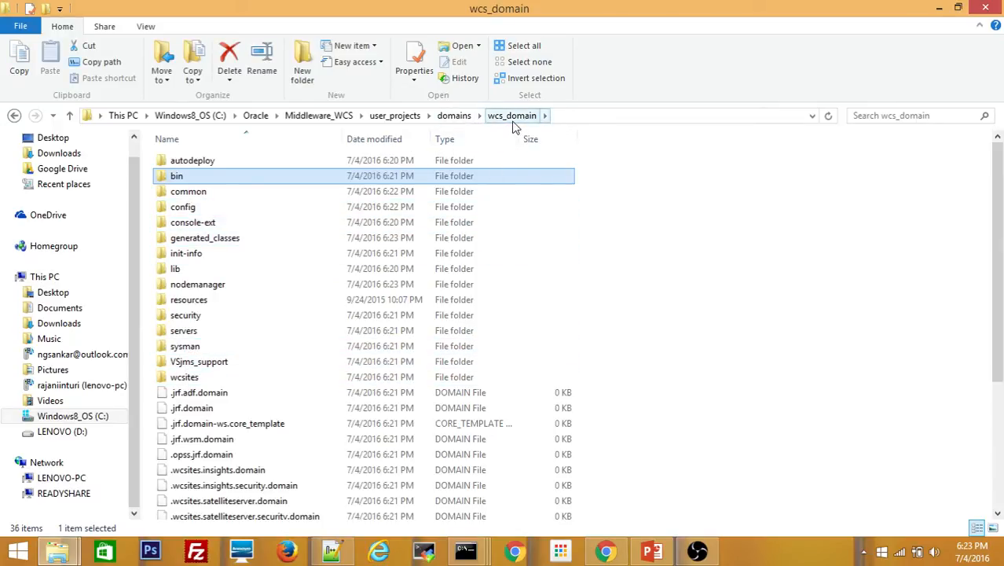
double_click(185, 379)
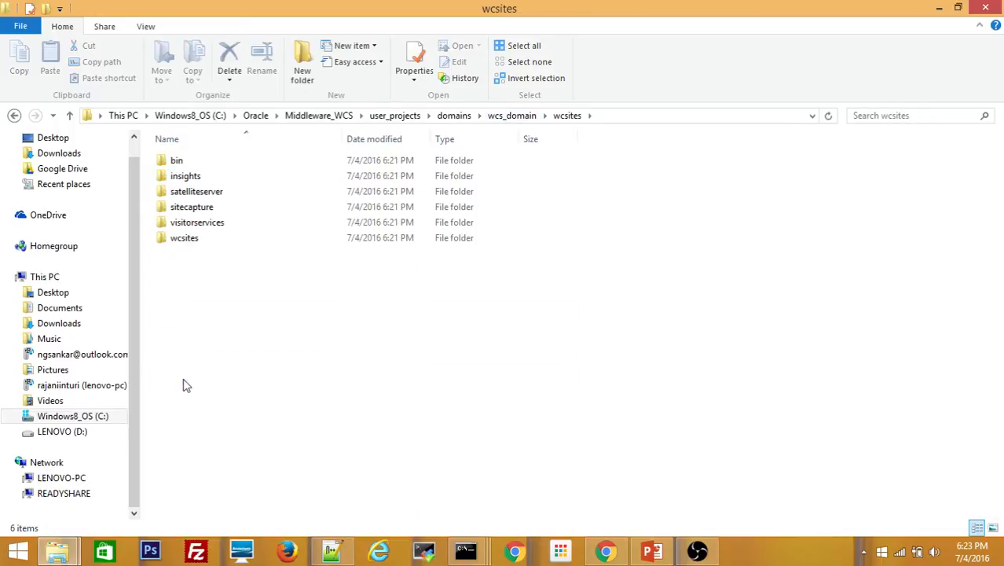
double_click(191, 164)
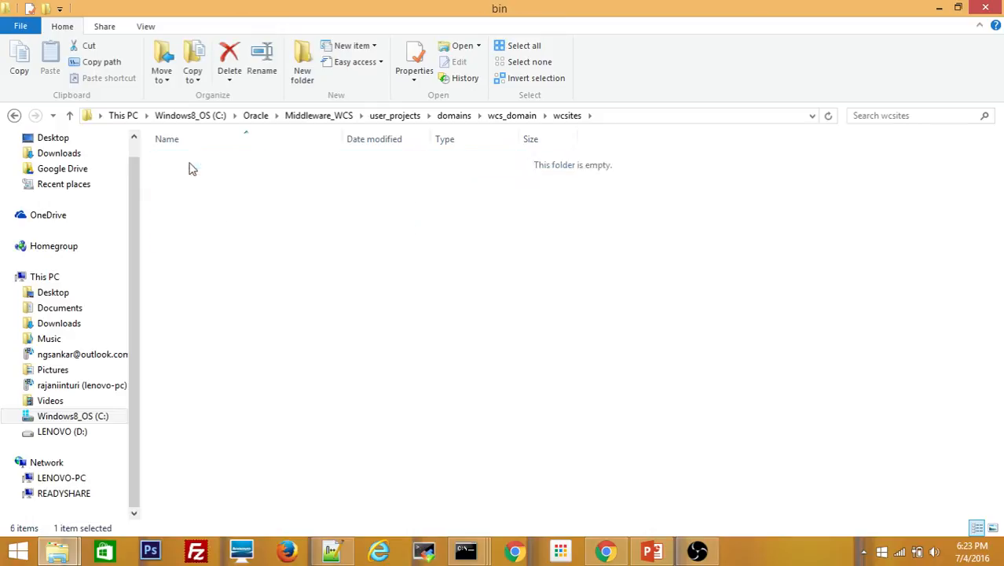
click(643, 114)
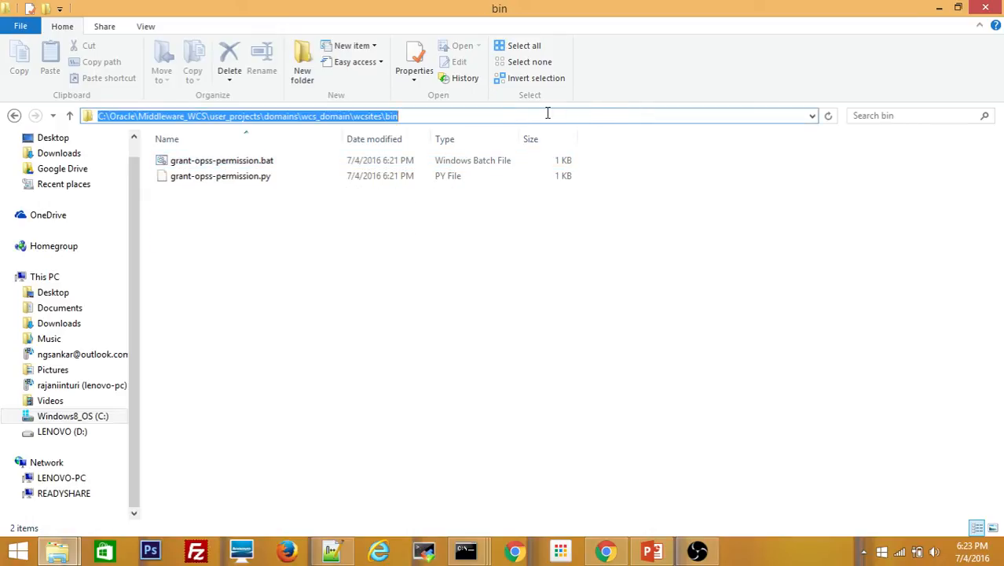
click(501, 117)
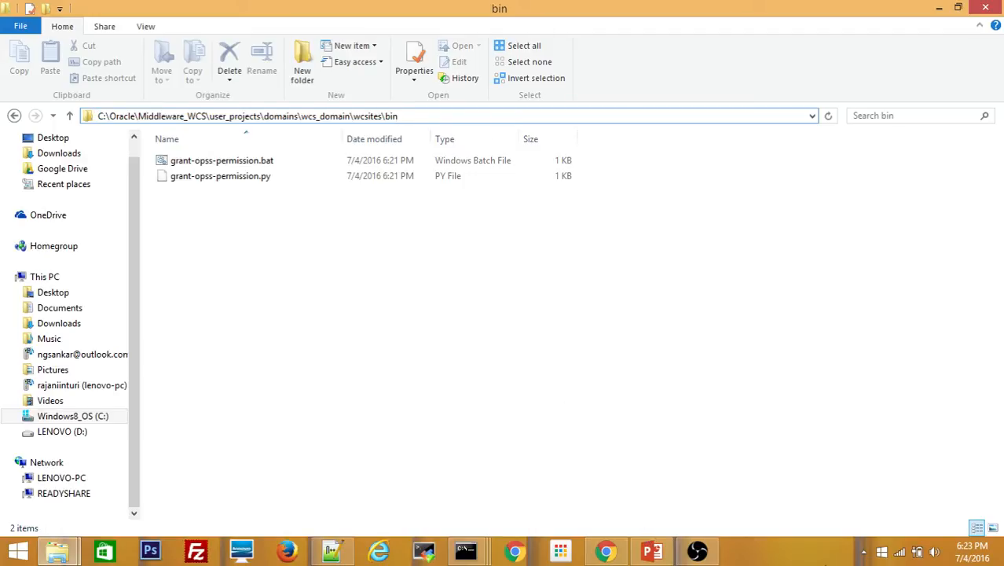
Check the startWebLogic log shows AdminServer RUNNING on port 7001, then minimize both consoles
mouse_move(470, 554)
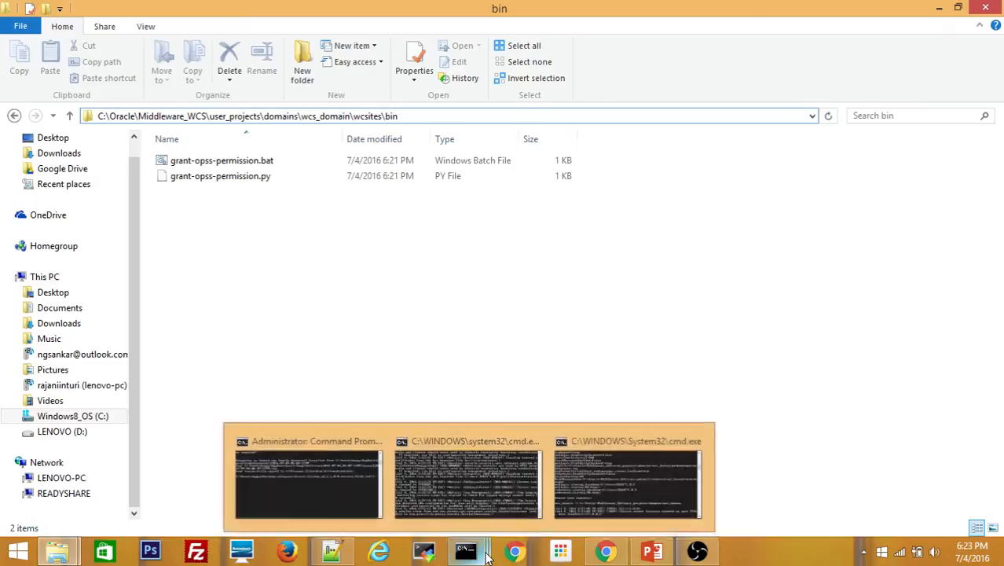
click(479, 492)
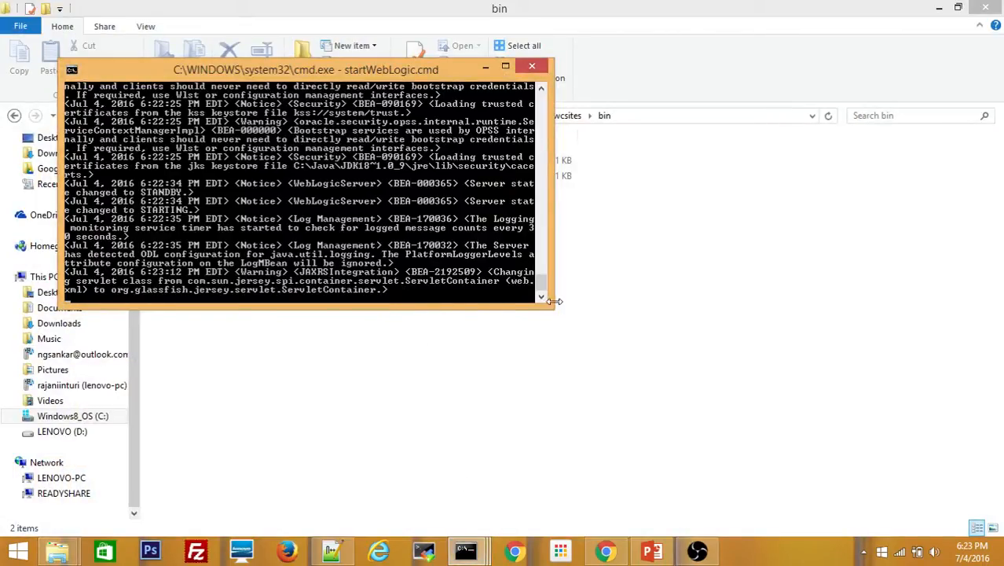
drag(550, 306, 634, 489)
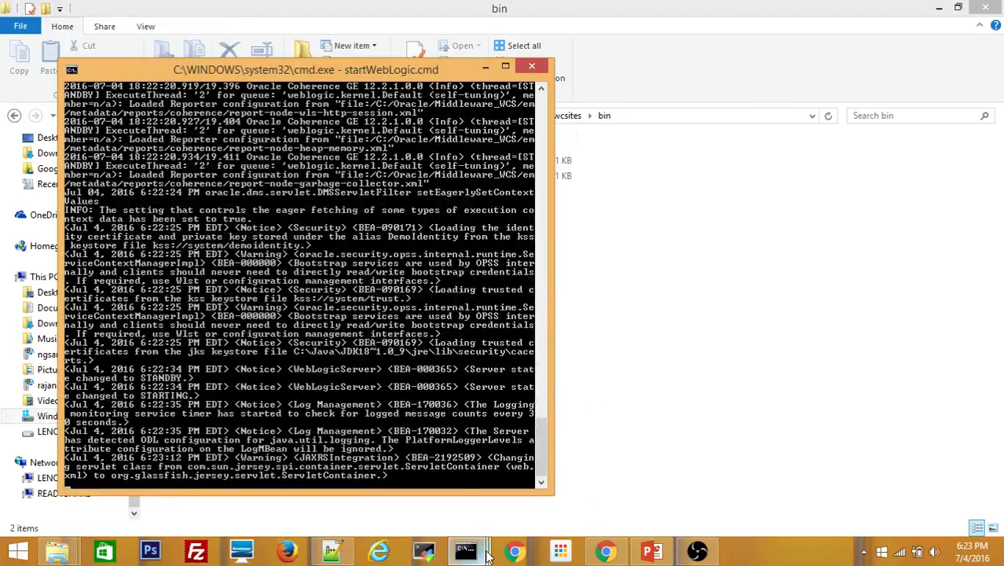
mouse_move(472, 550)
click(615, 501)
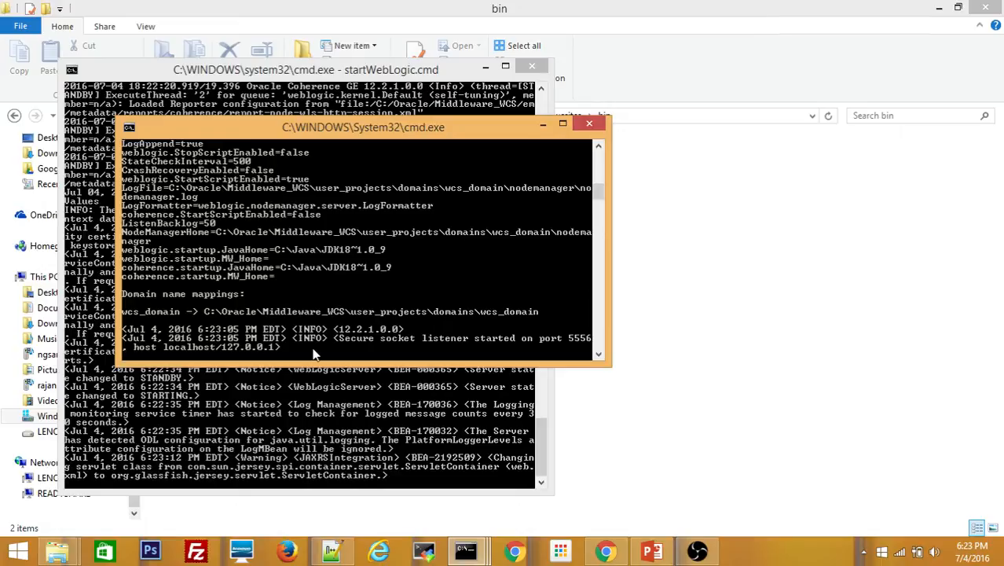
click(542, 124)
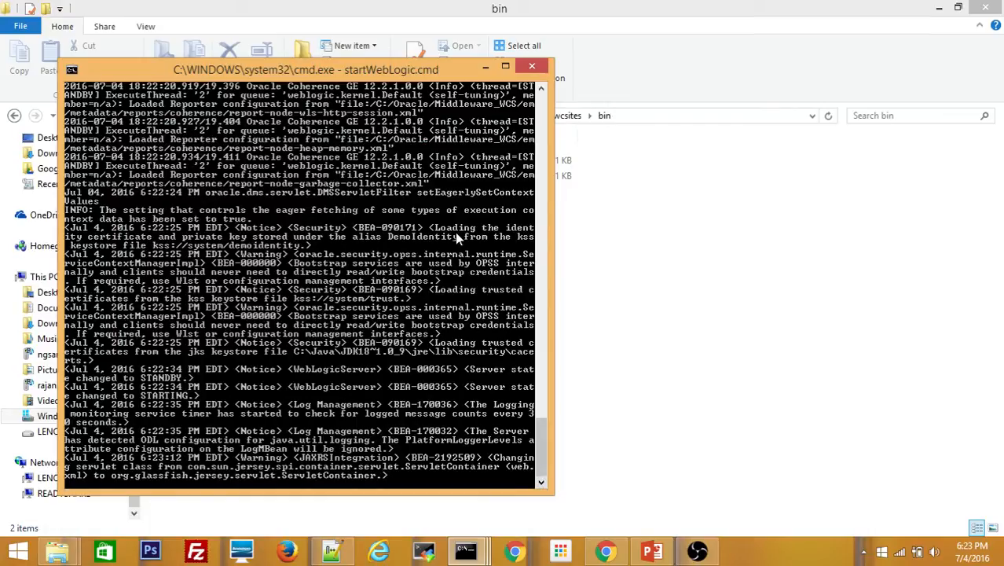
drag(415, 68, 606, 33)
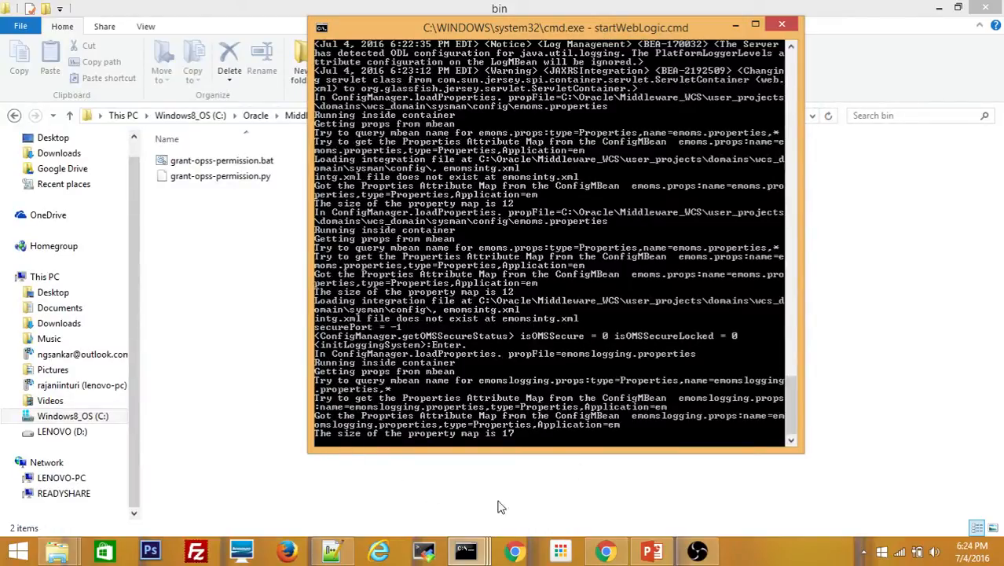
mouse_move(468, 554)
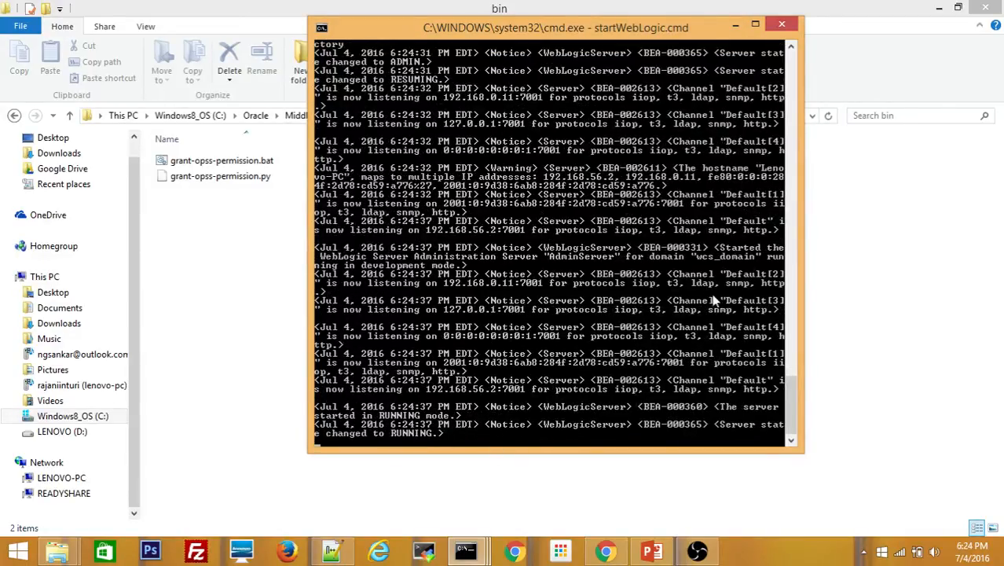
click(736, 29)
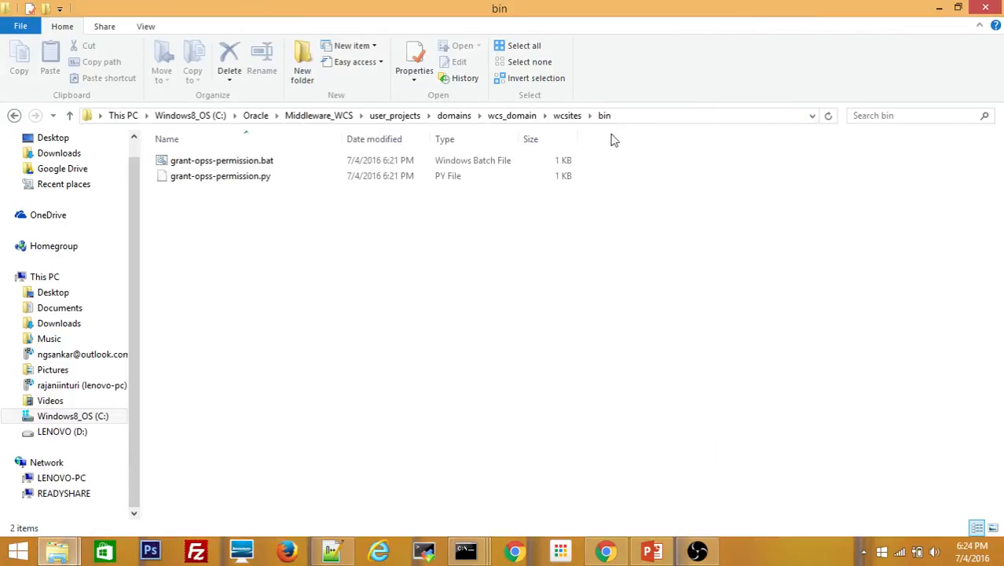
In the administrator Command Prompt, cd to the copied wcsites\bin path and list its files
click(629, 116)
key(ctrl+c)
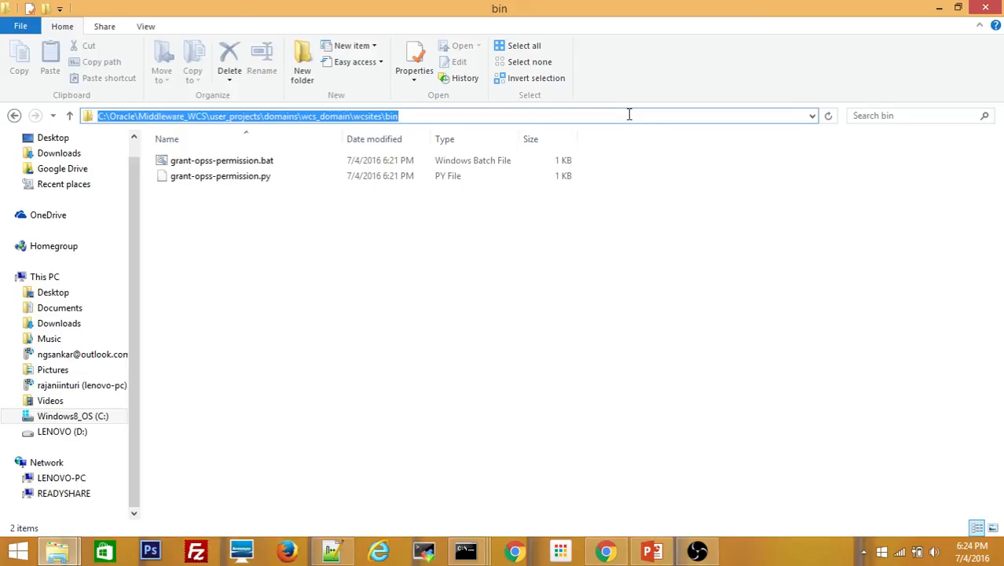
click(470, 552)
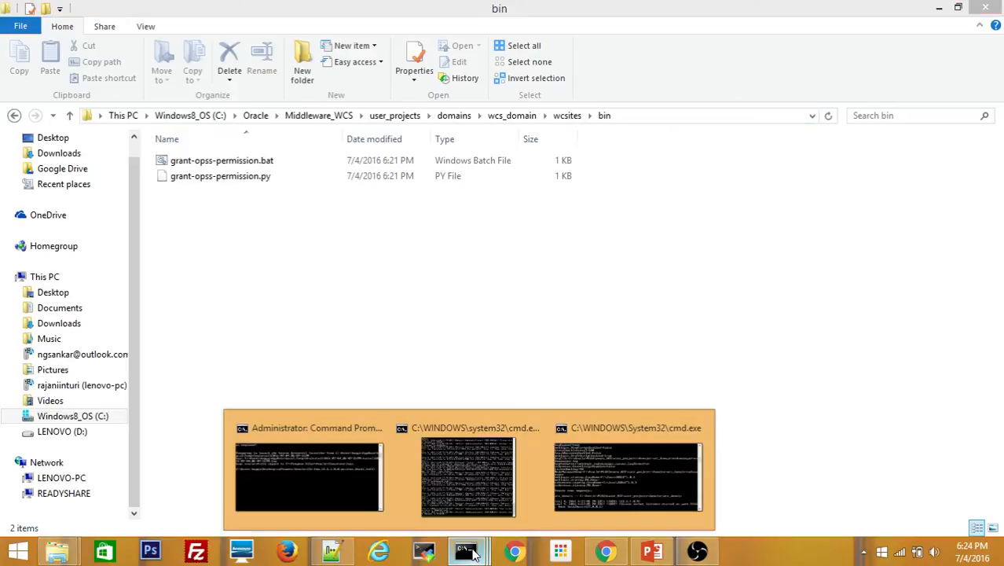
click(309, 467)
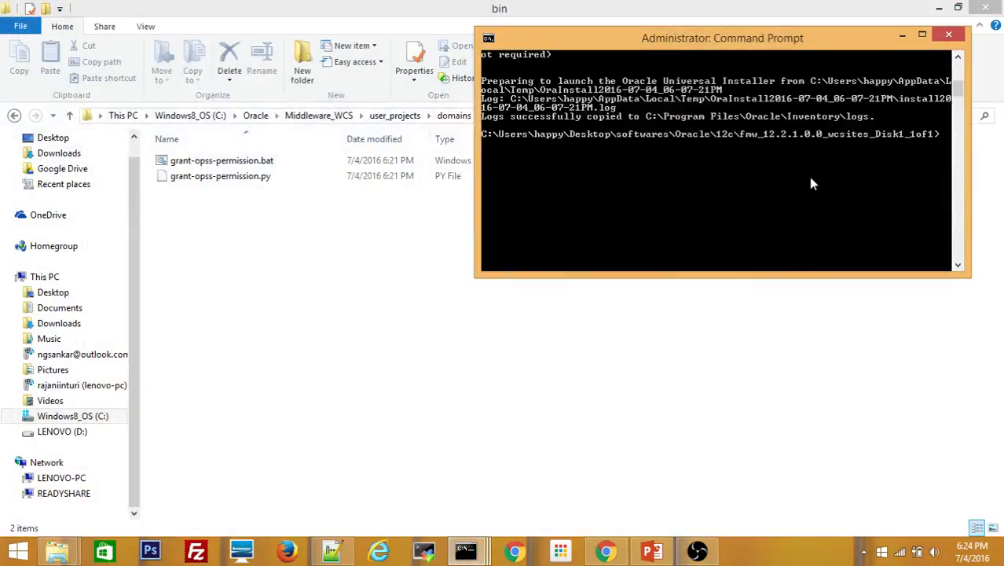
text(cd)
right_click(715, 186)
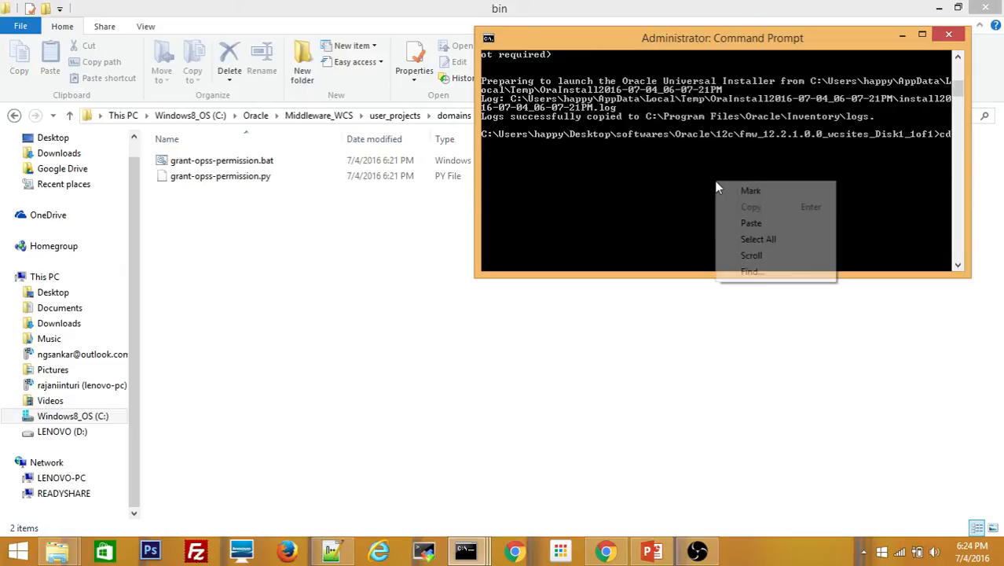
click(733, 223)
key(Return)
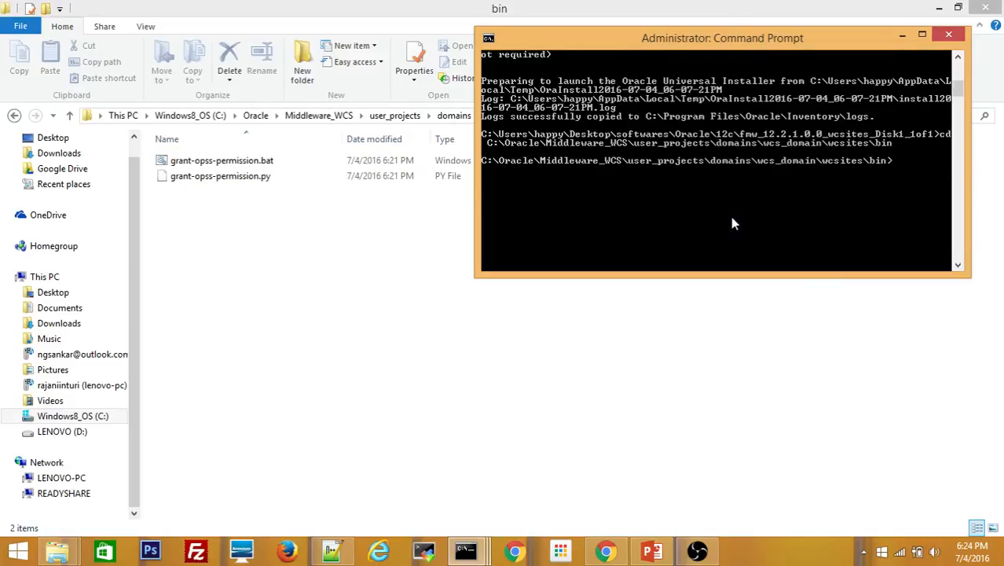
text(dir)
key(Return)
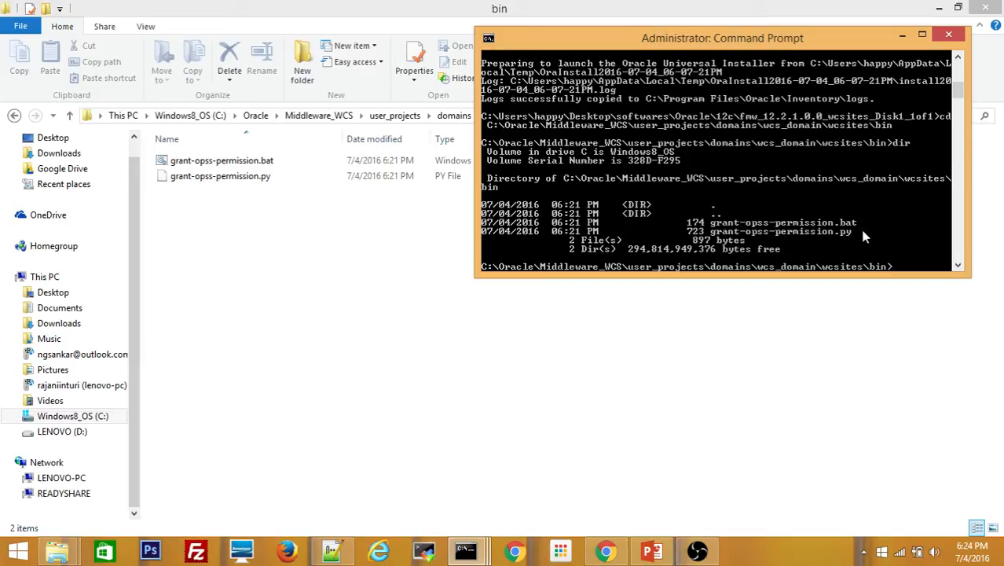
Run grant-opss-permission.bat and connect to AdminServer with the admin username and password
text(gr)
key(Tab)
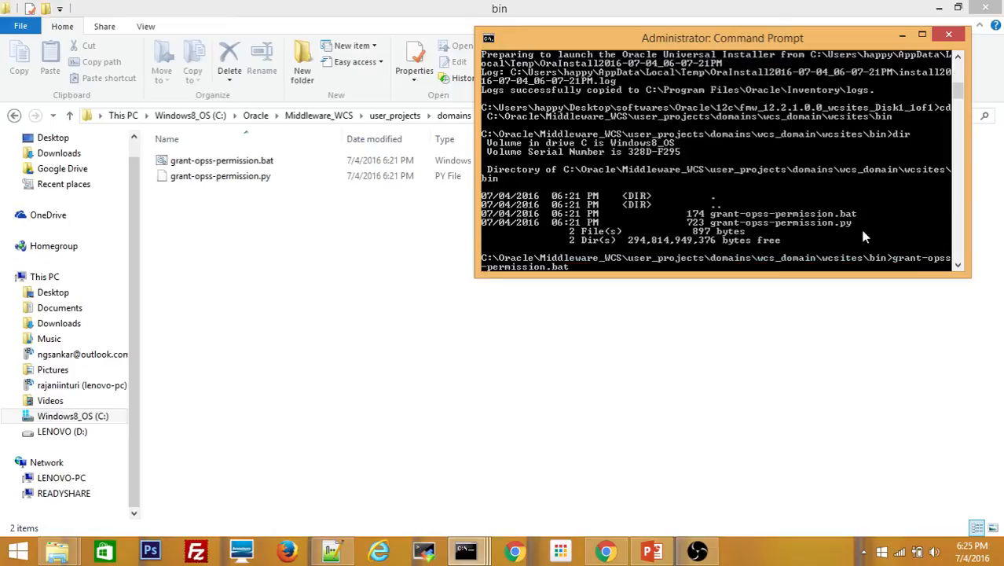
key(Return)
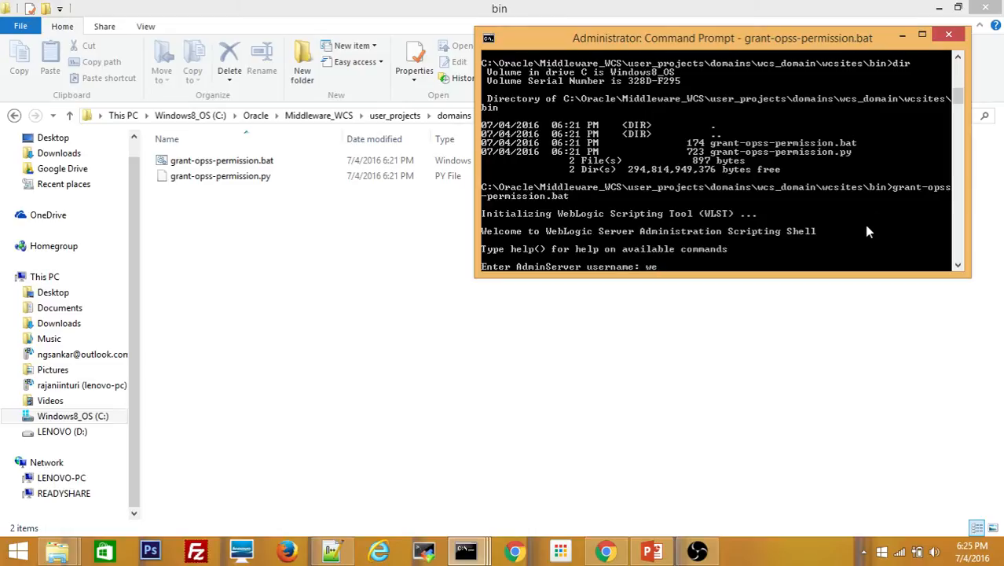
click(921, 34)
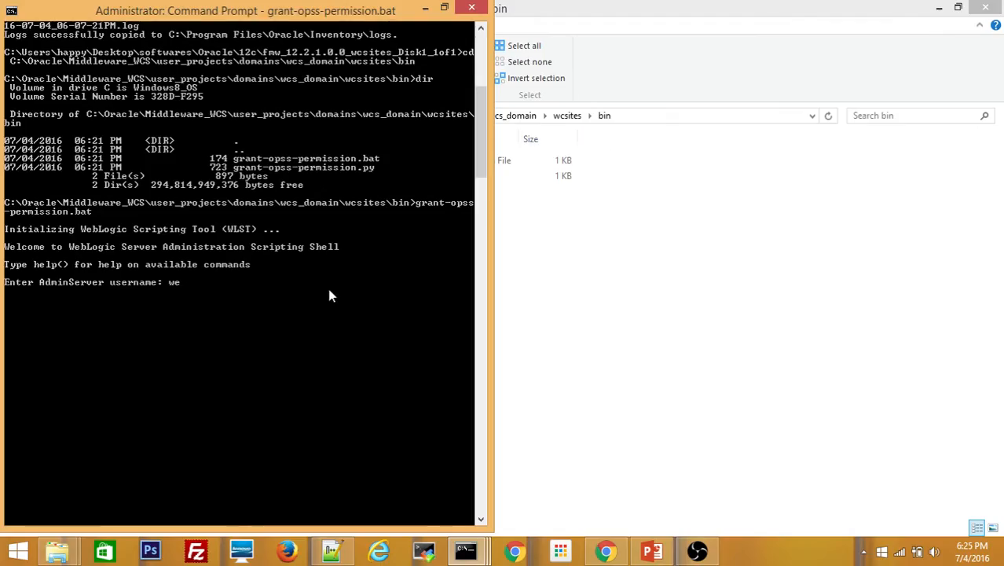
text(blogic)
key(Return)
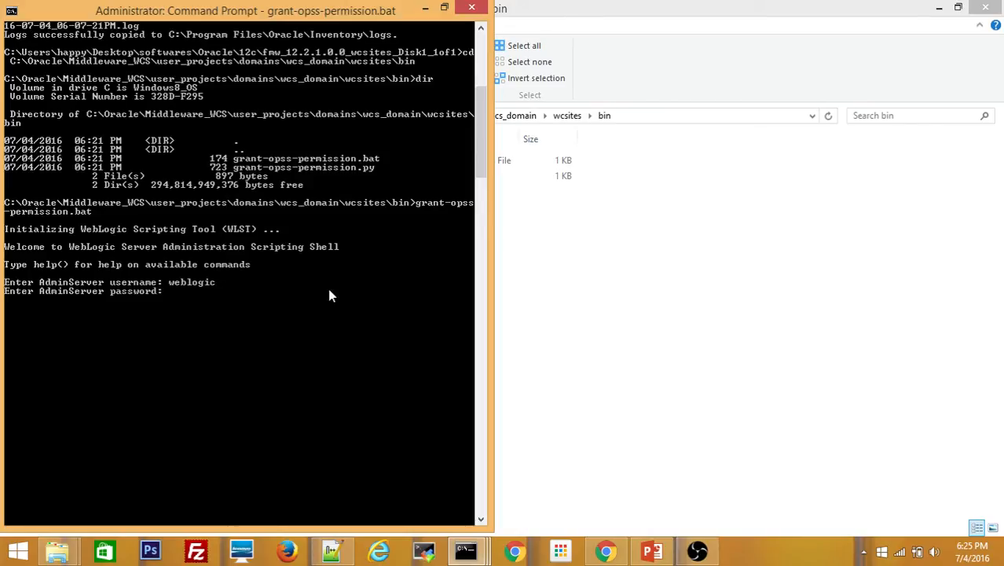
text(weblo)
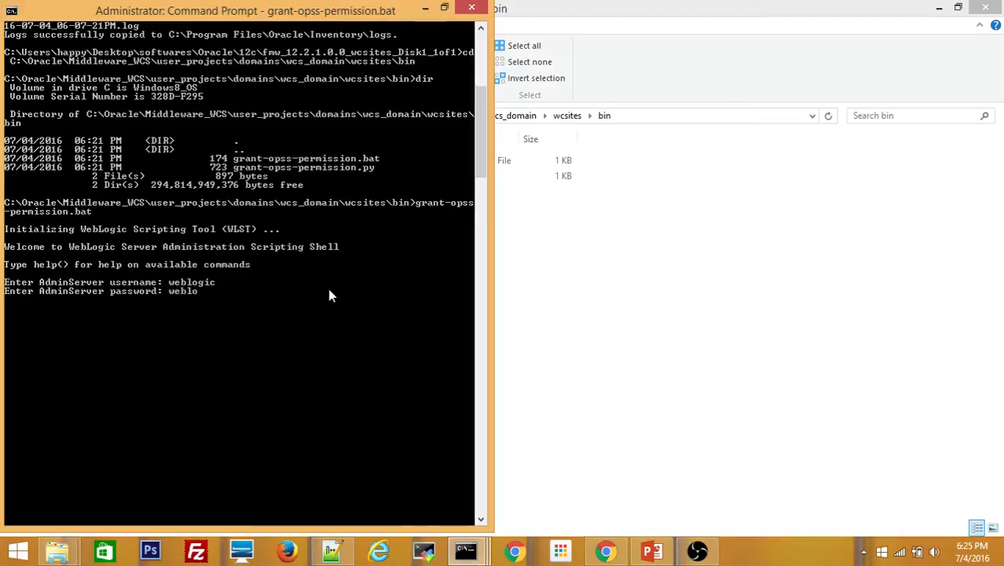
text(gic1)
key(Return)
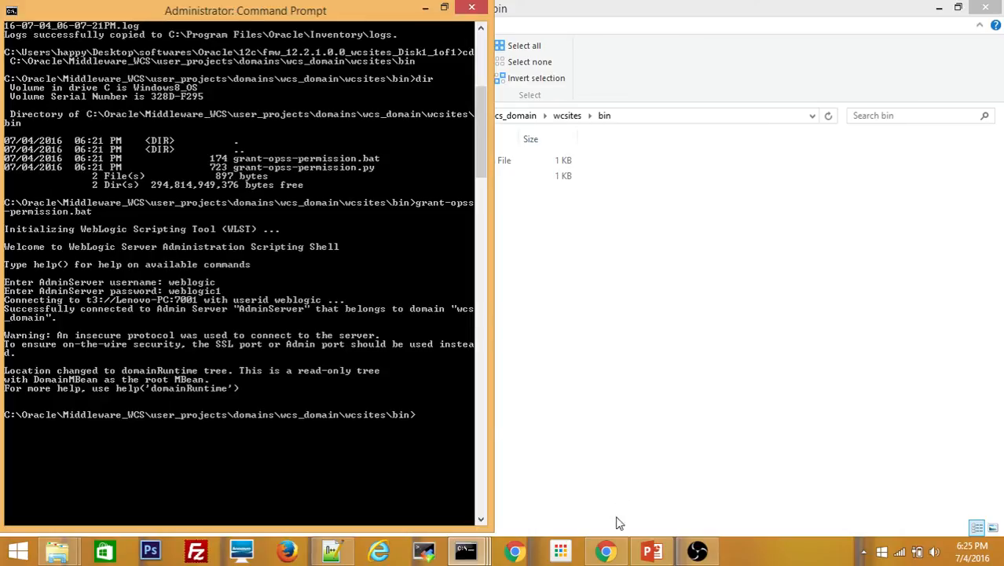
click(616, 551)
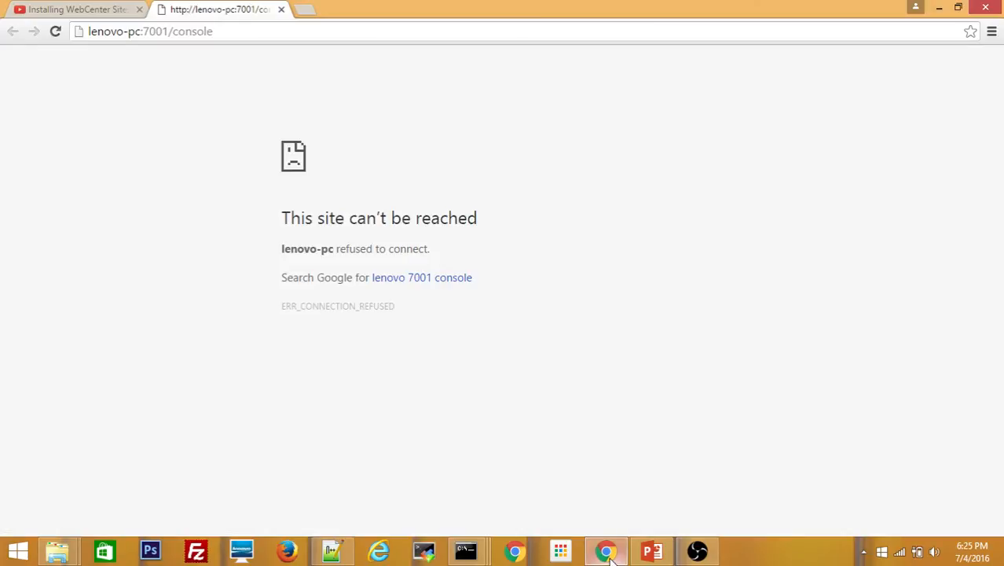
Reload the console page, confirm the log shows RUNNING, and log in with the admin credentials
click(59, 34)
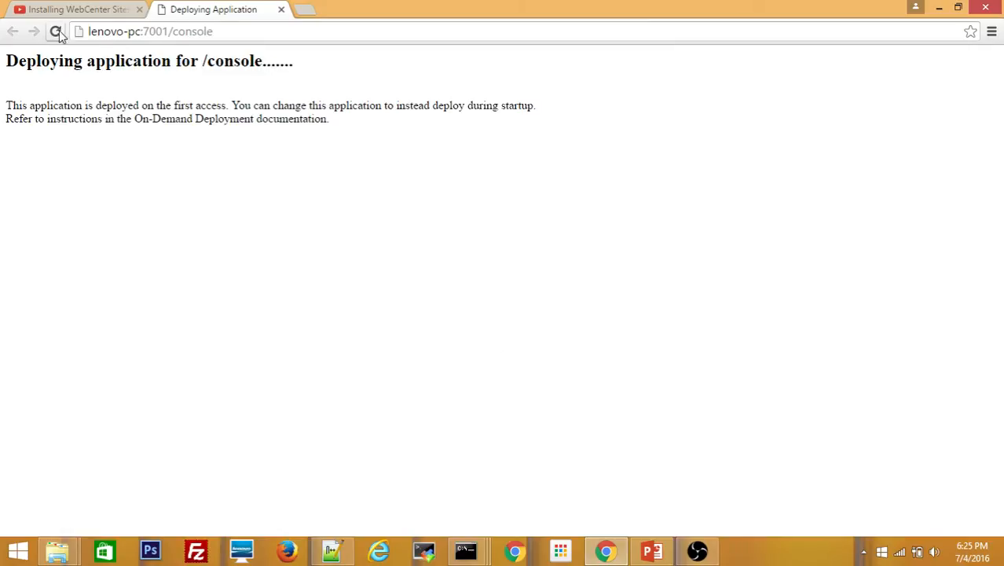
mouse_move(467, 551)
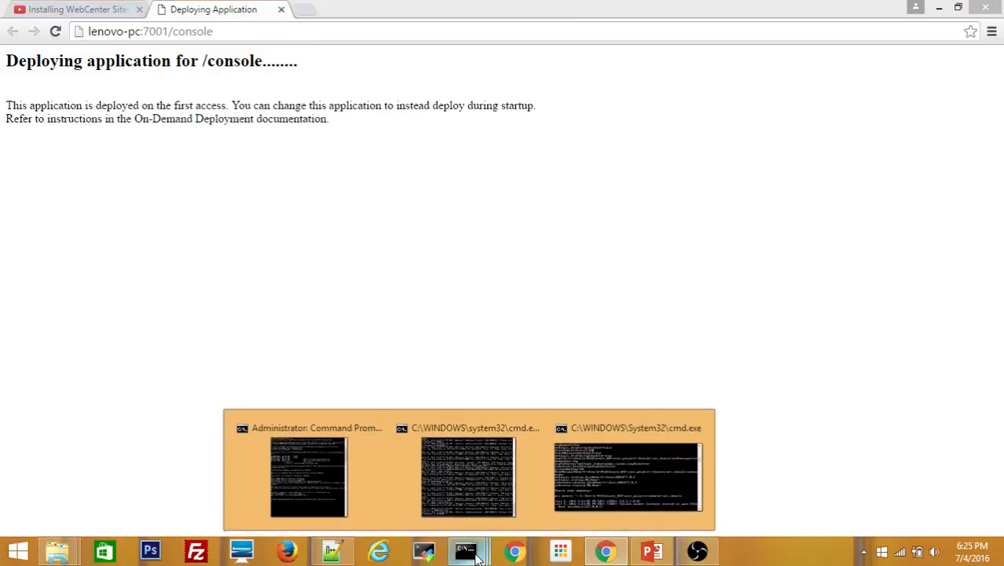
click(454, 466)
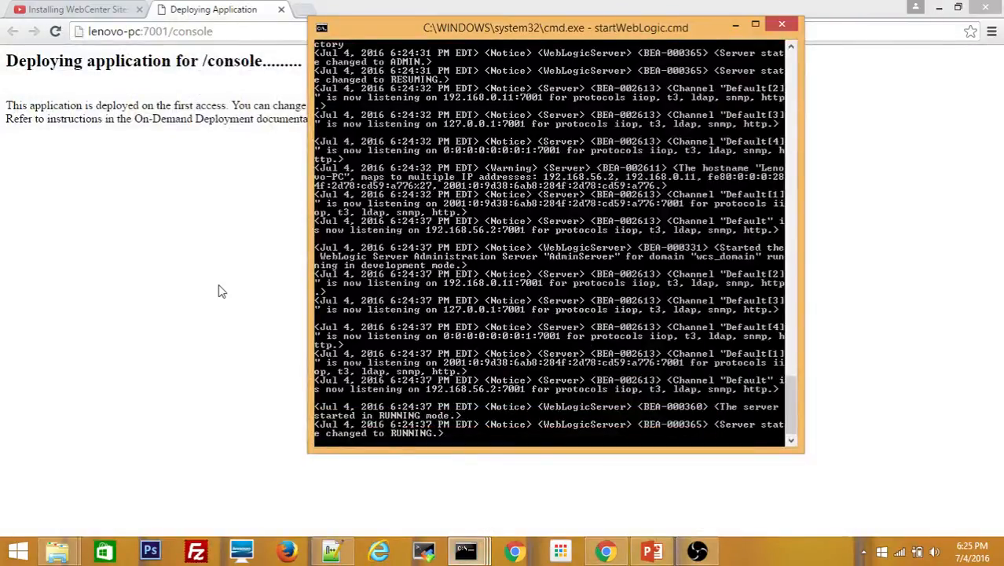
click(198, 291)
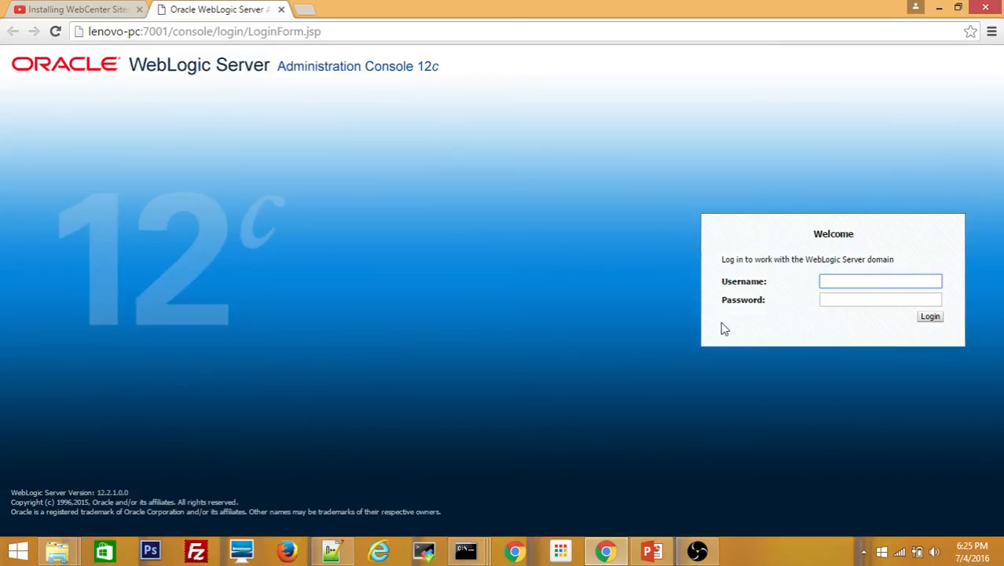
text(weblogic)
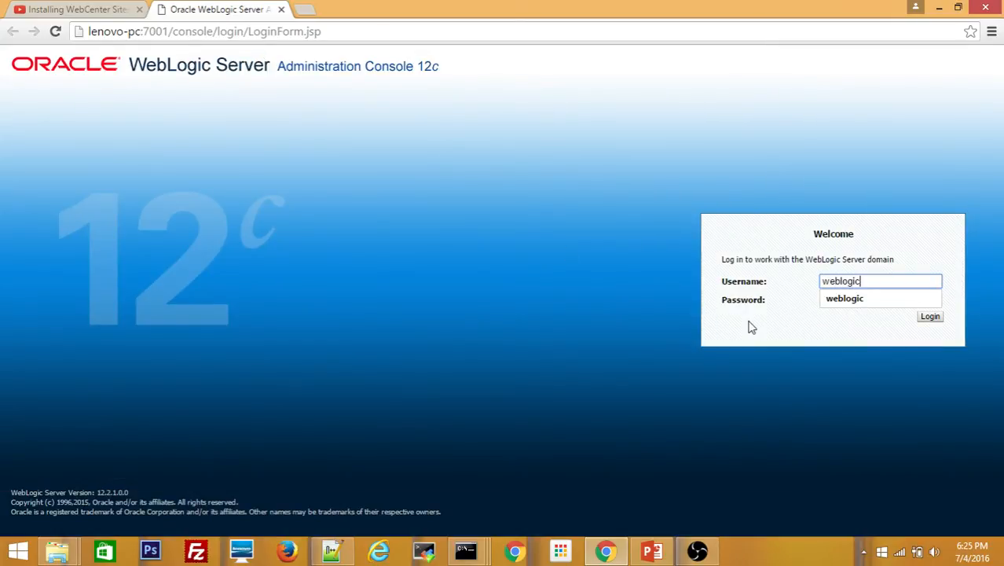
key(Tab)
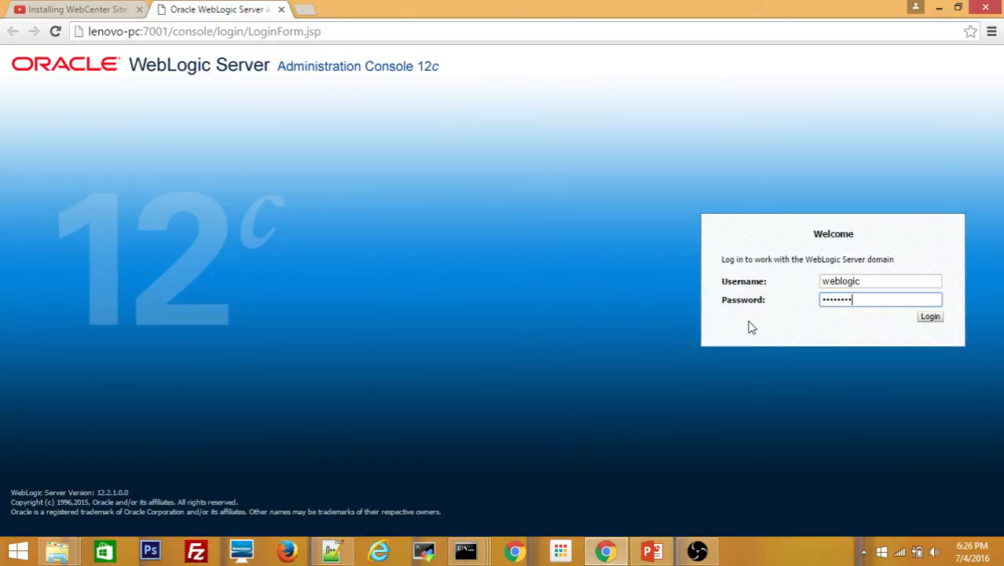
click(931, 317)
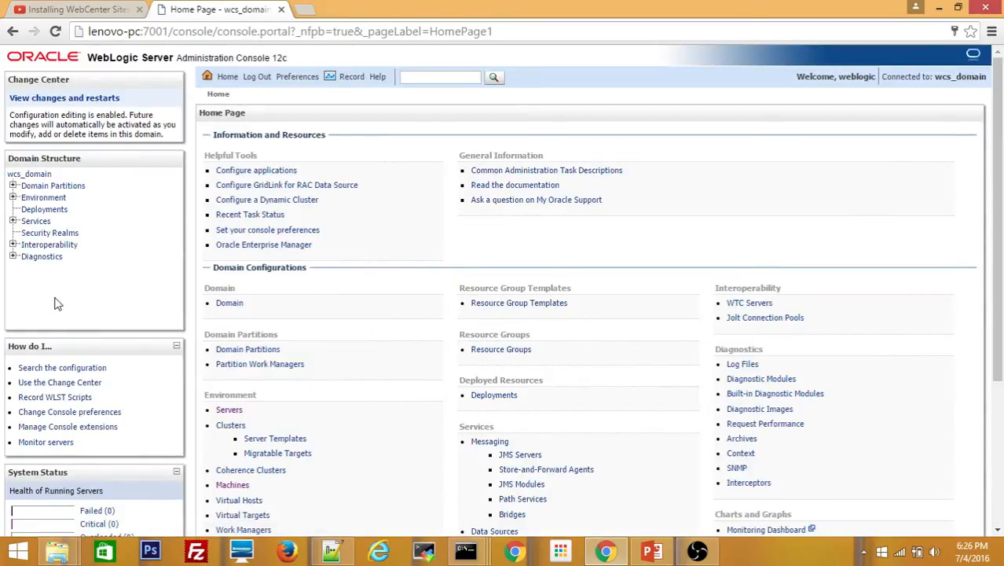
Check wcs_machine1's Node Manager status under Machines, then return to the Summary of Servers
click(226, 413)
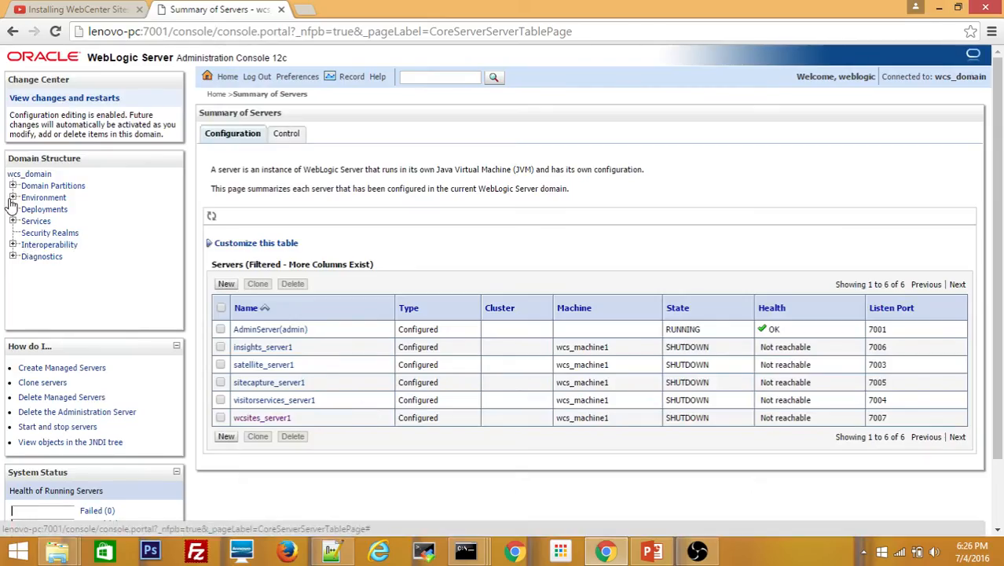
click(13, 197)
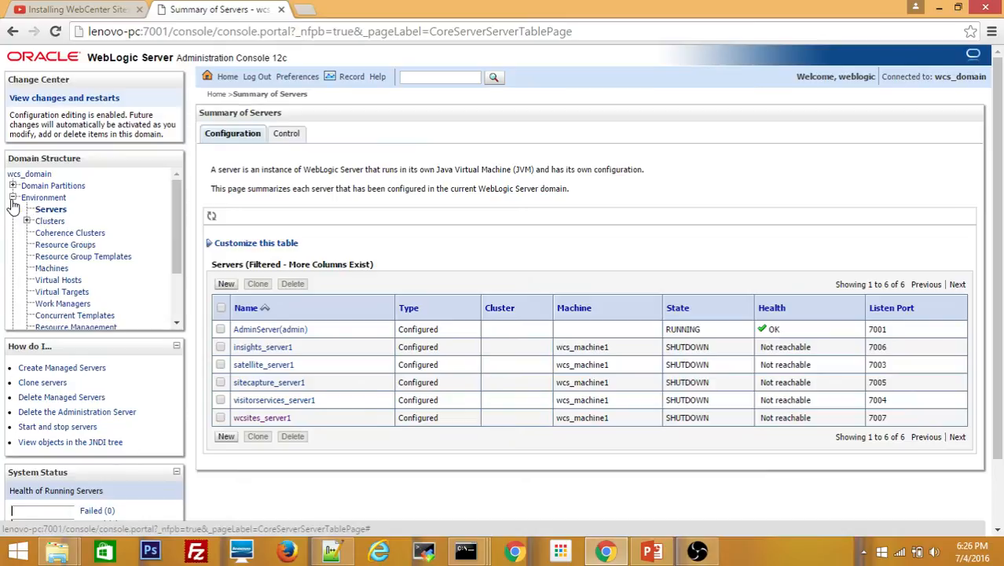
click(46, 270)
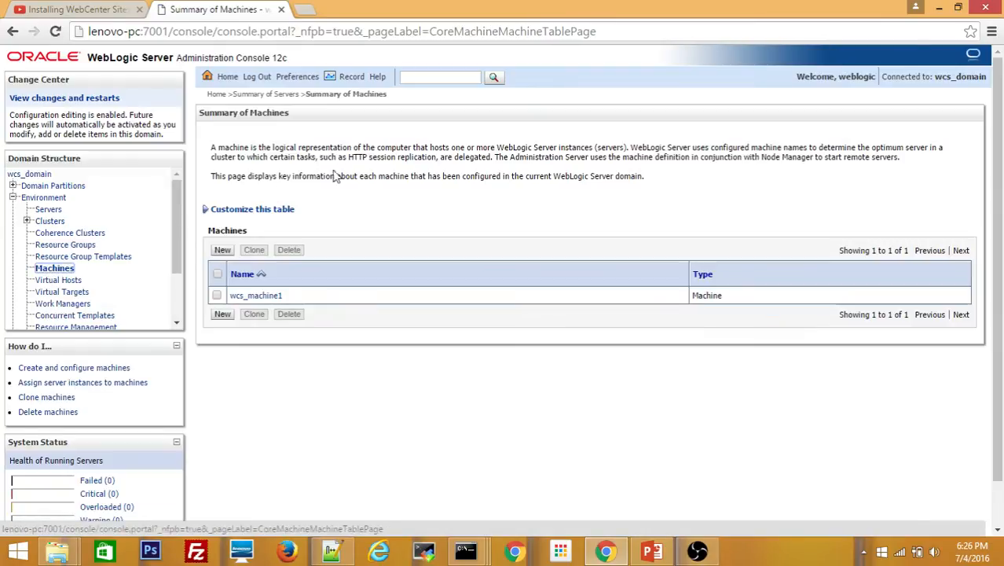
click(250, 305)
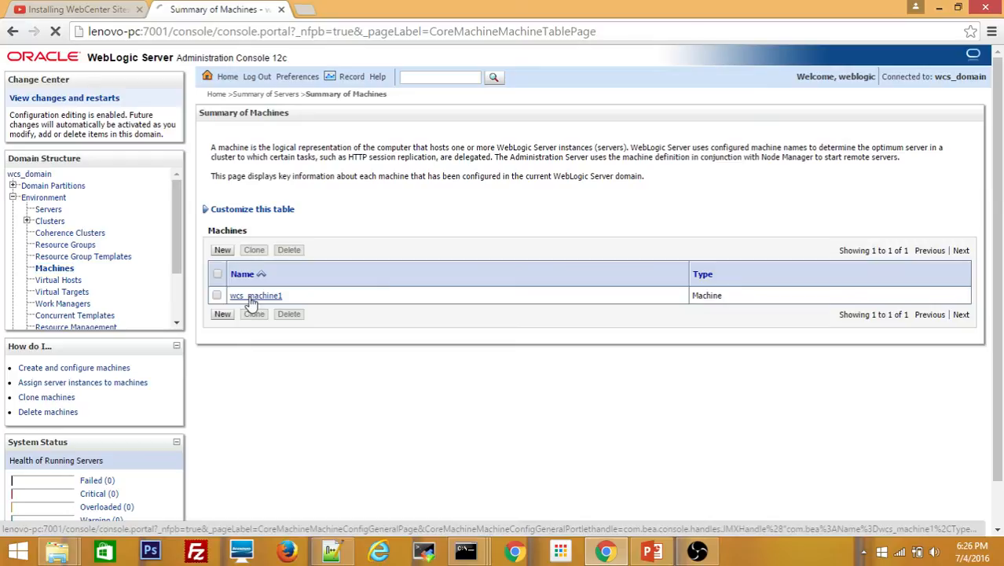
click(290, 133)
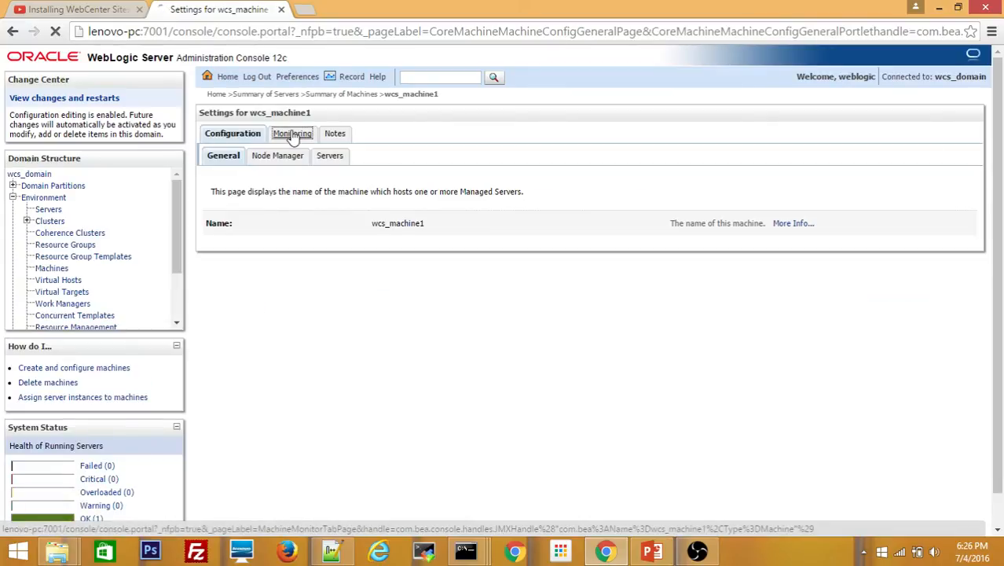
click(48, 210)
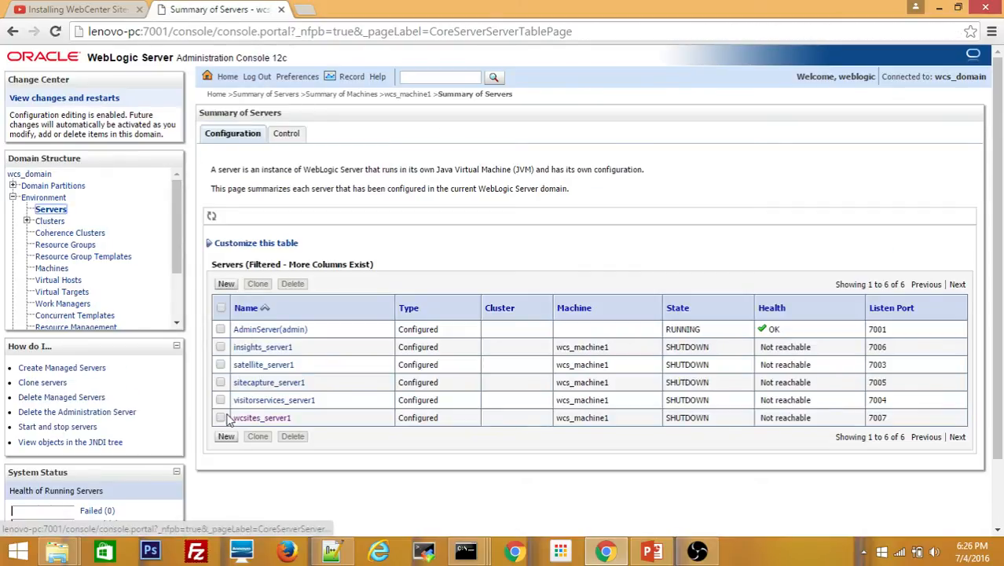
Start wcsites_server1 through Node Manager and turn on auto-refresh of the server table
click(292, 138)
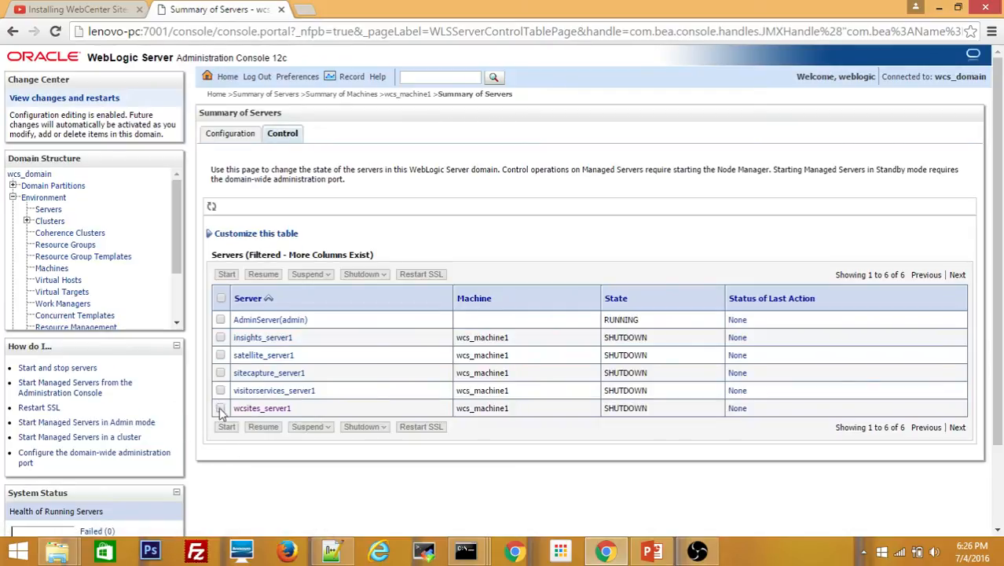
click(221, 408)
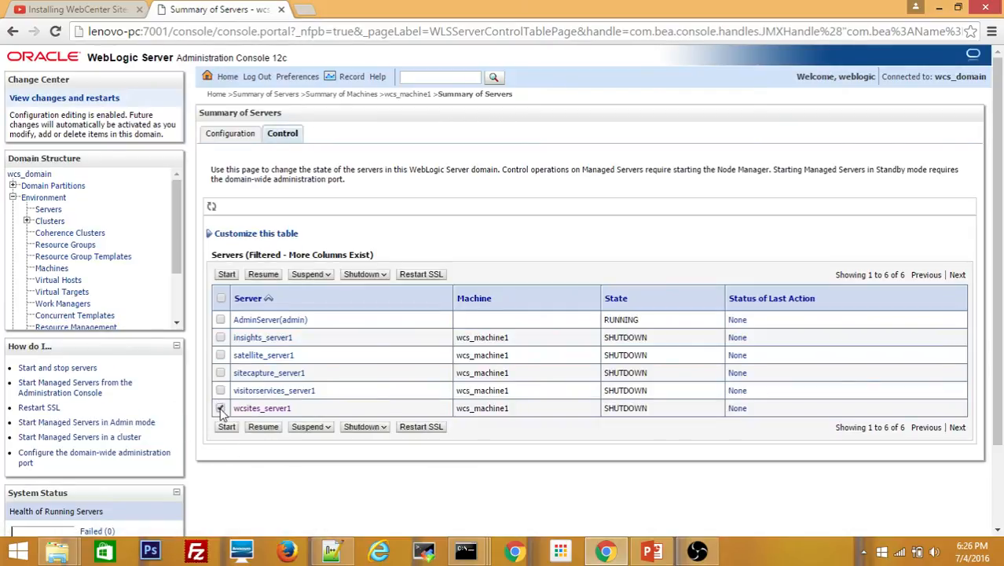
click(226, 275)
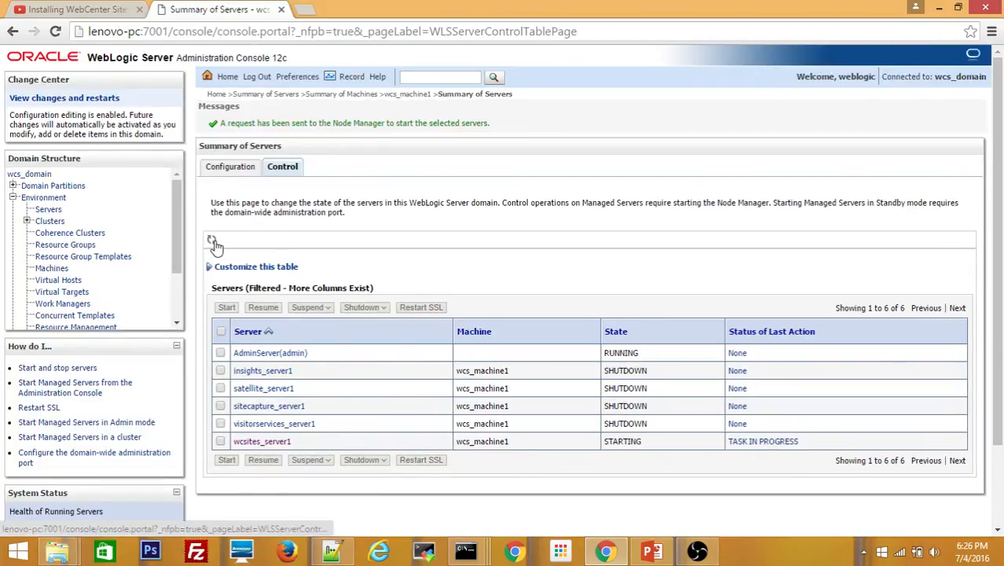
click(212, 241)
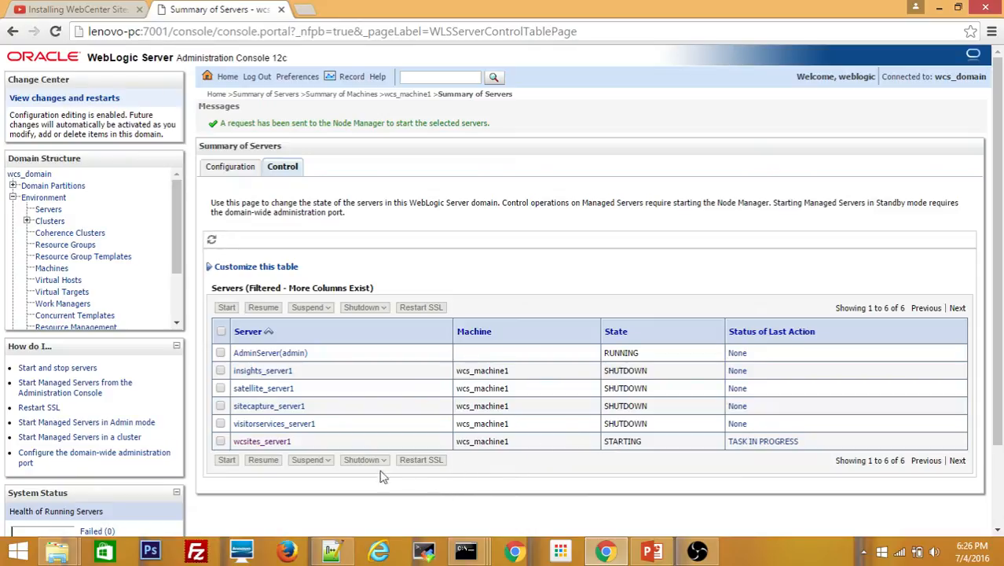
click(230, 167)
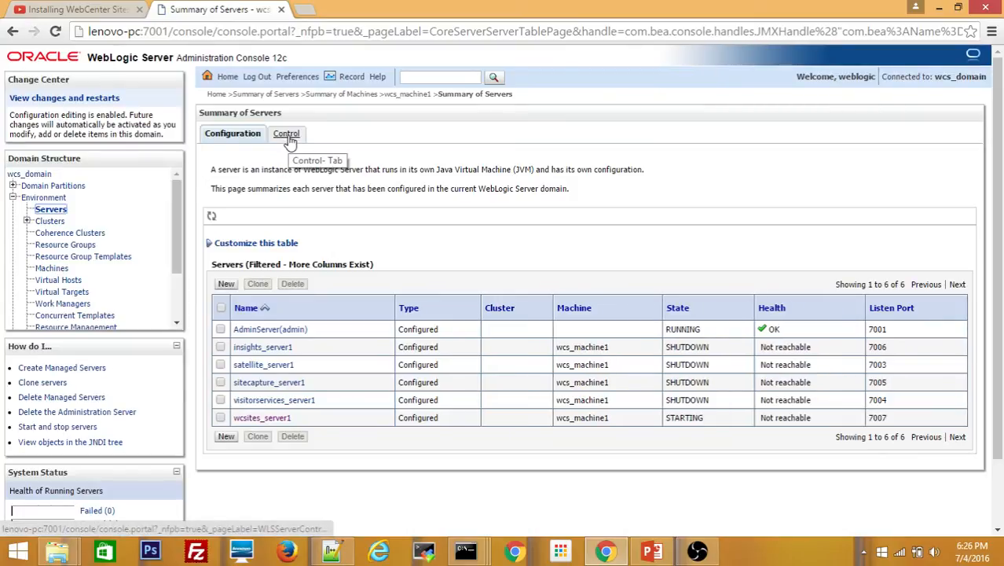
click(287, 135)
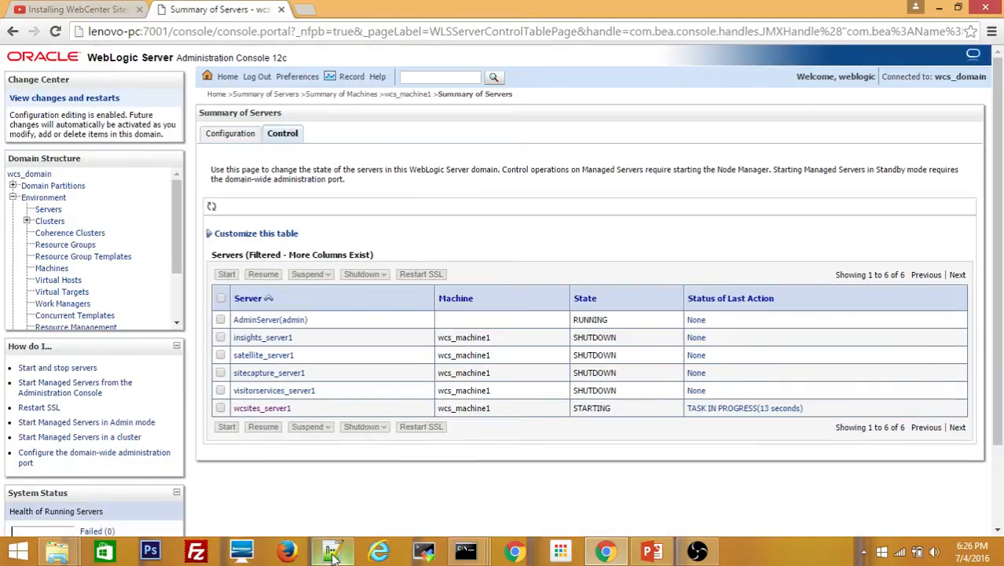
click(332, 550)
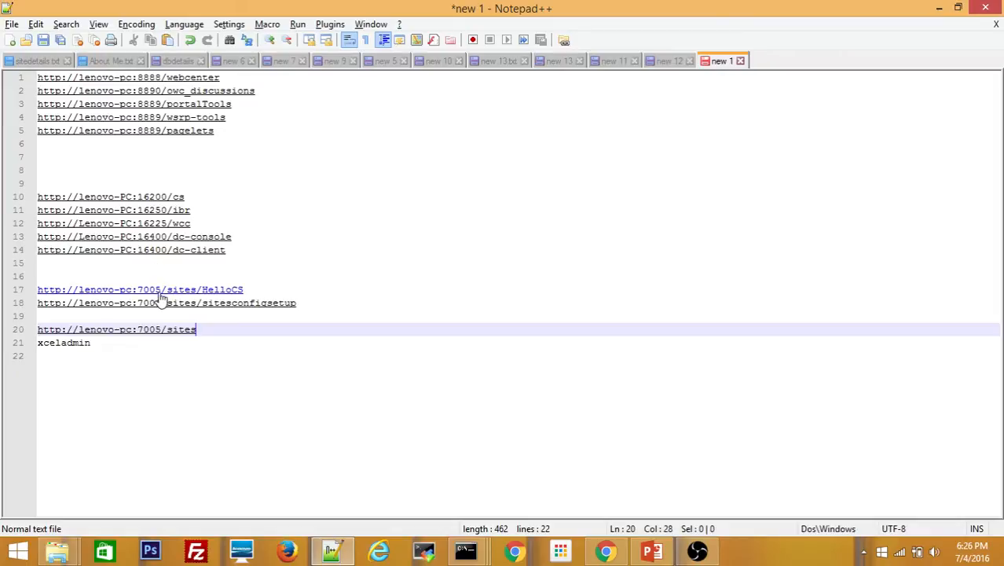
click(257, 292)
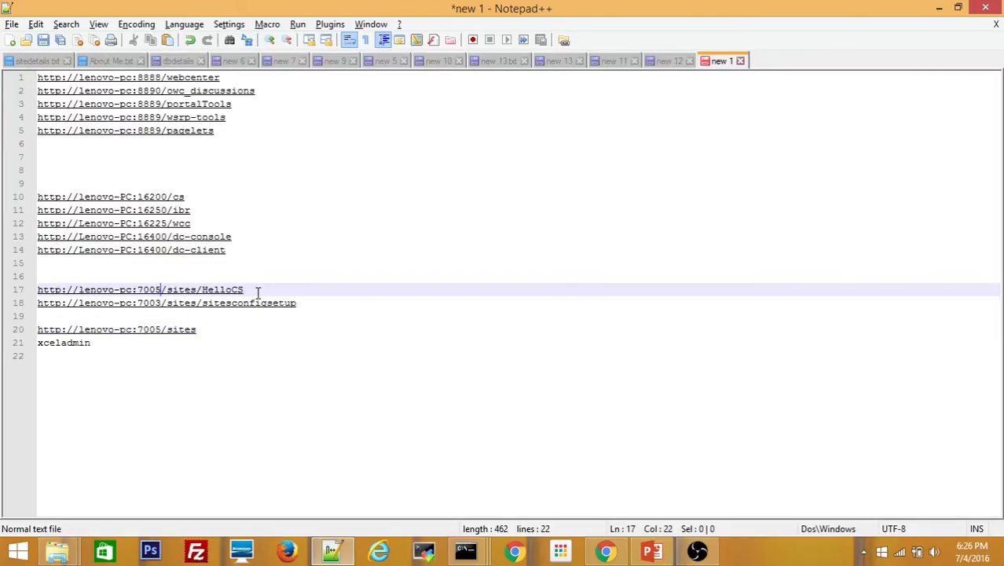
key(BackSpace)
text(7)
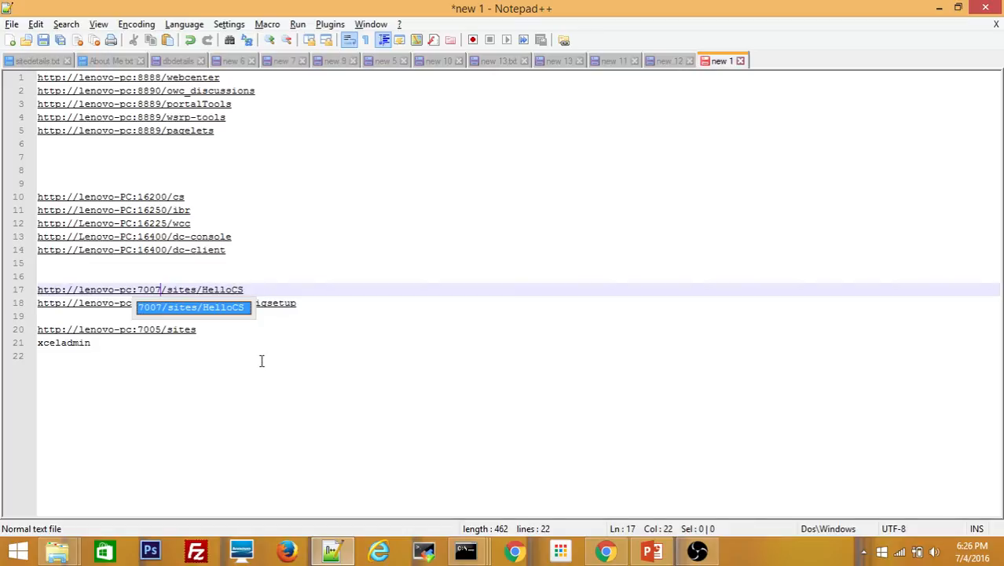
click(260, 358)
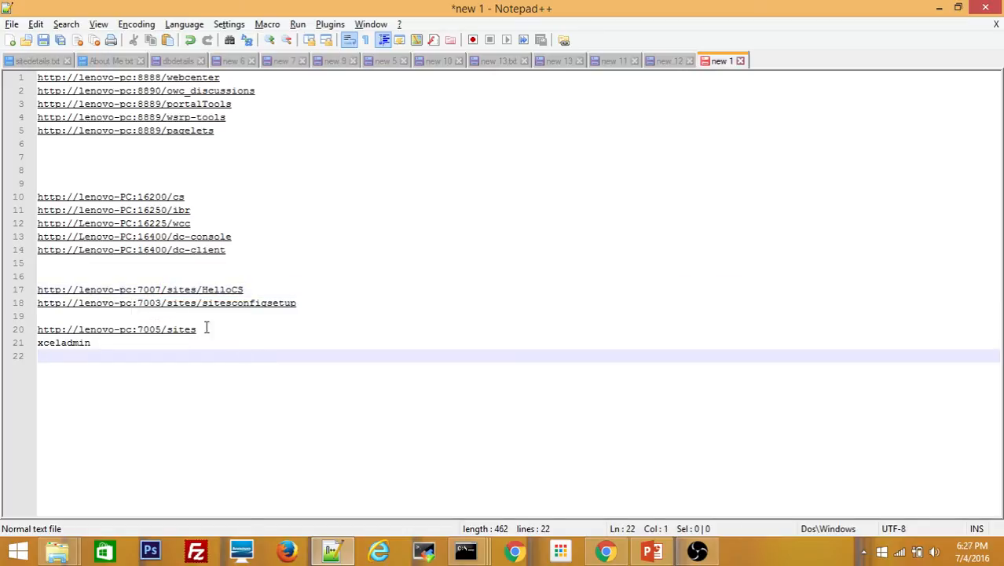
click(322, 303)
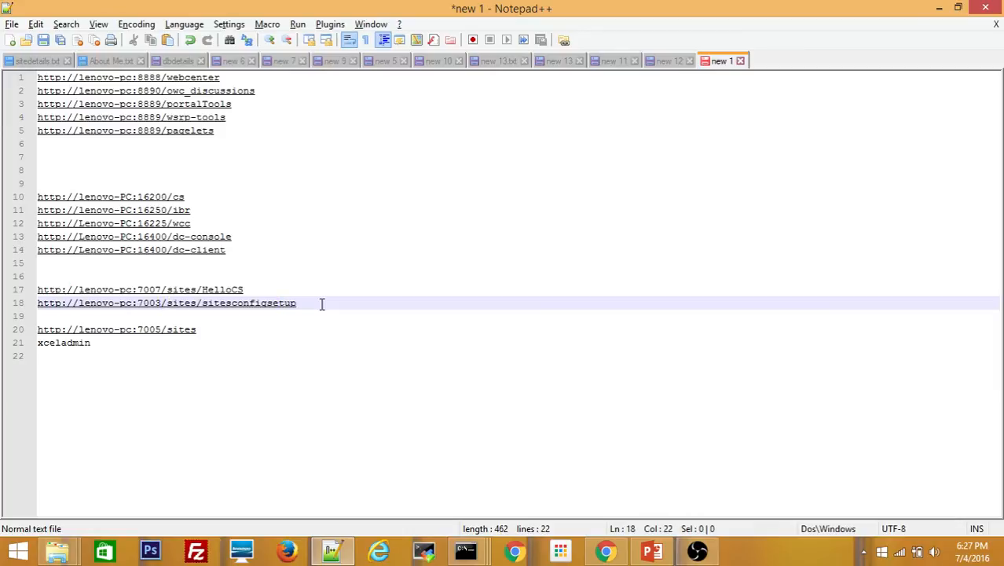
key(BackSpace)
text(7)
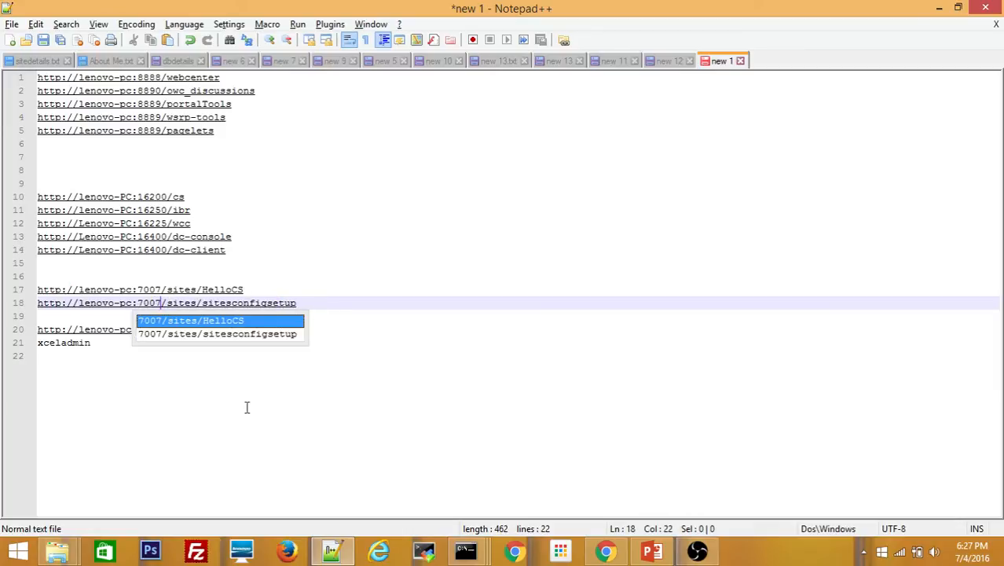
click(242, 425)
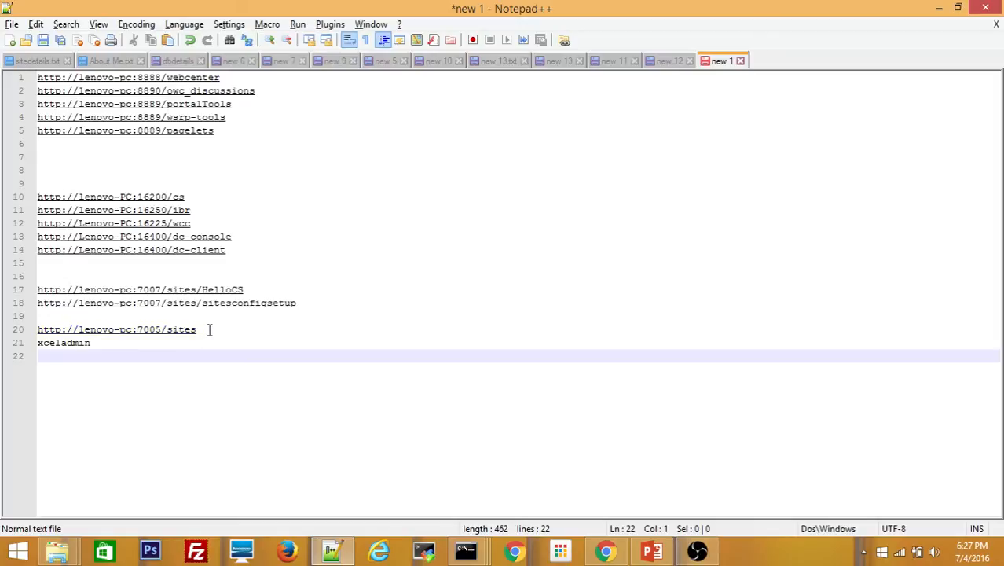
click(209, 330)
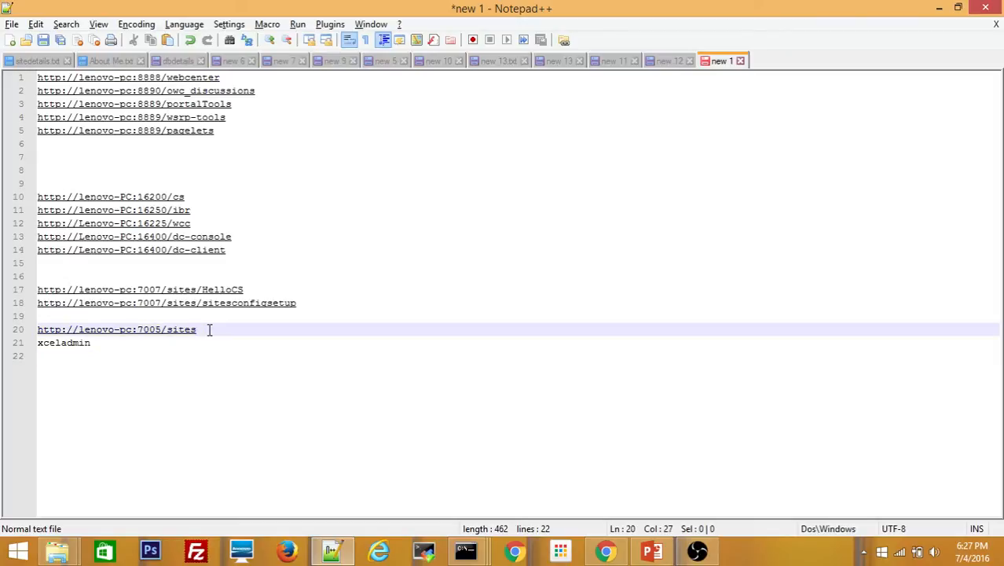
key(BackSpace)
text(7)
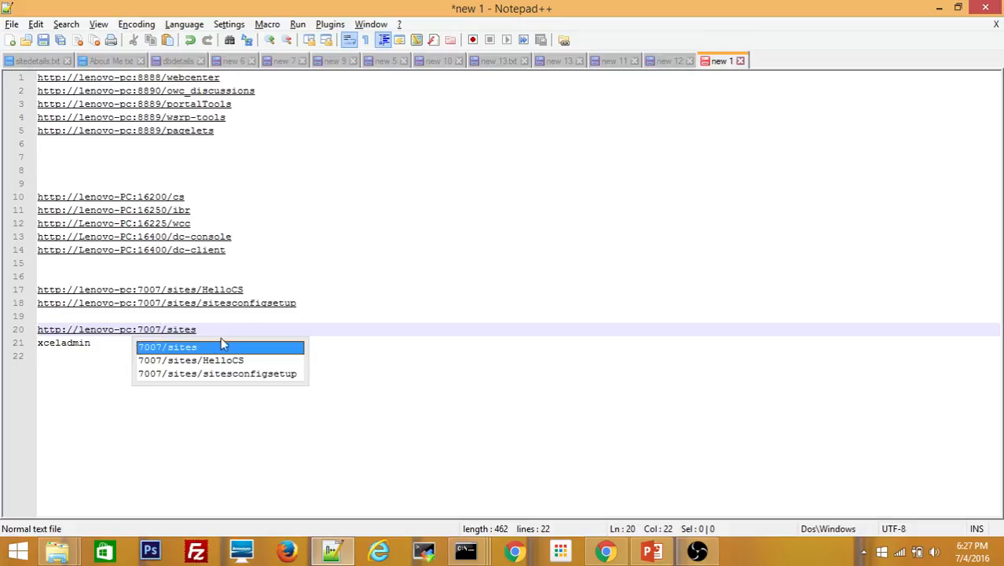
click(225, 330)
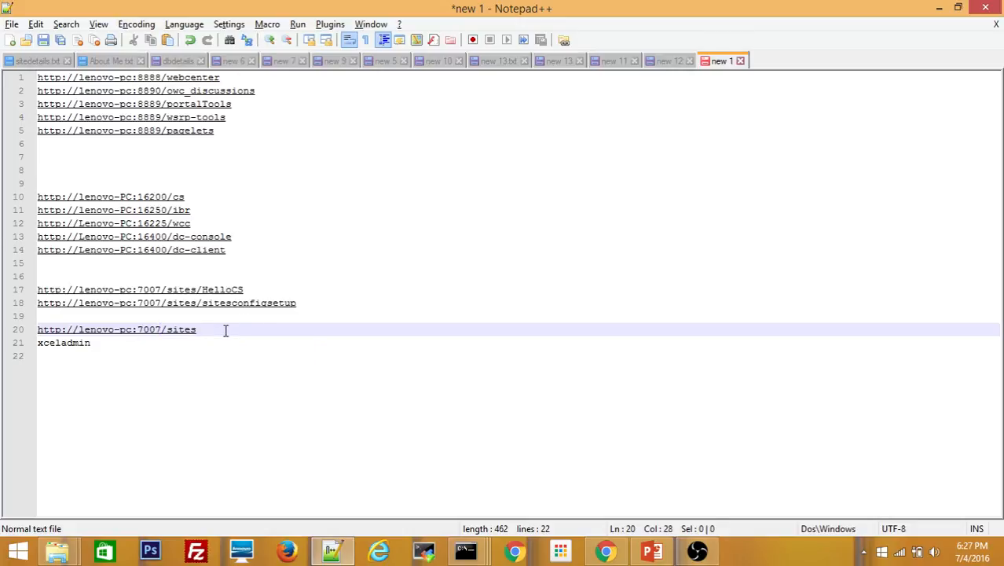
key(Return)
key(Up)
key(Up)
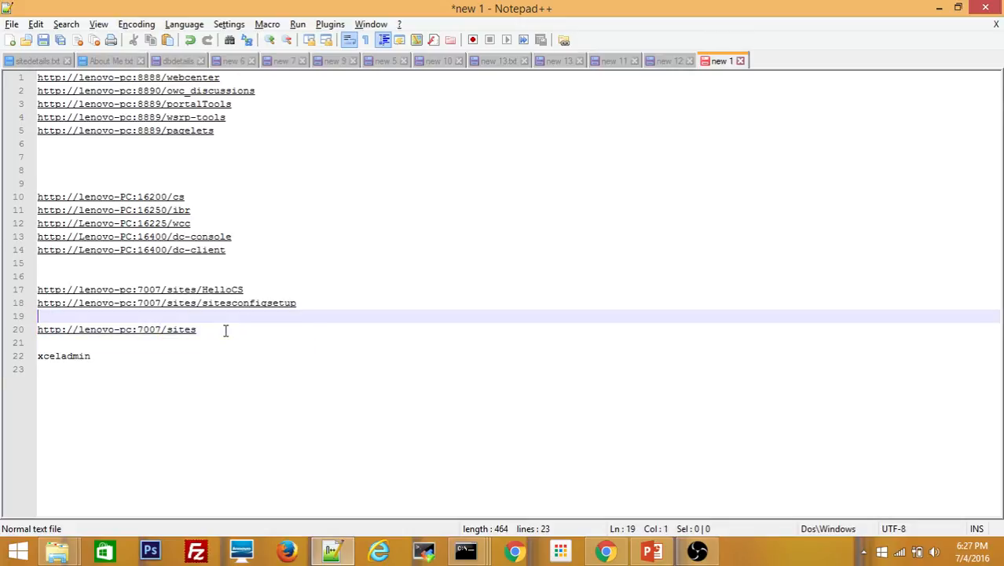
key(Delete)
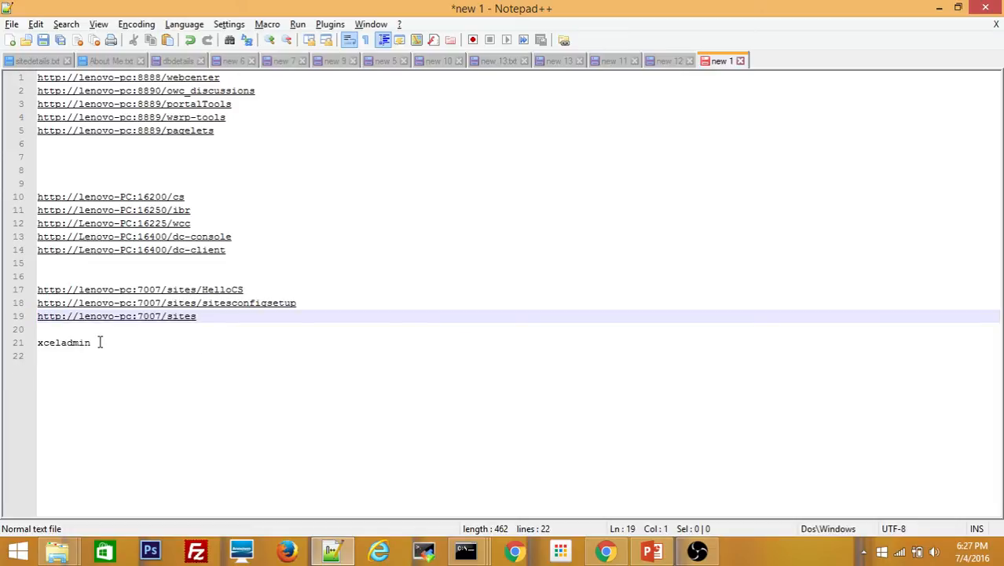
key(alt+Tab)
key(alt+Tab)
Check wcsites_server1's status while selecting the sitesconfigsetup and sites URLs in the notes
click(148, 344)
key(alt+Tab)
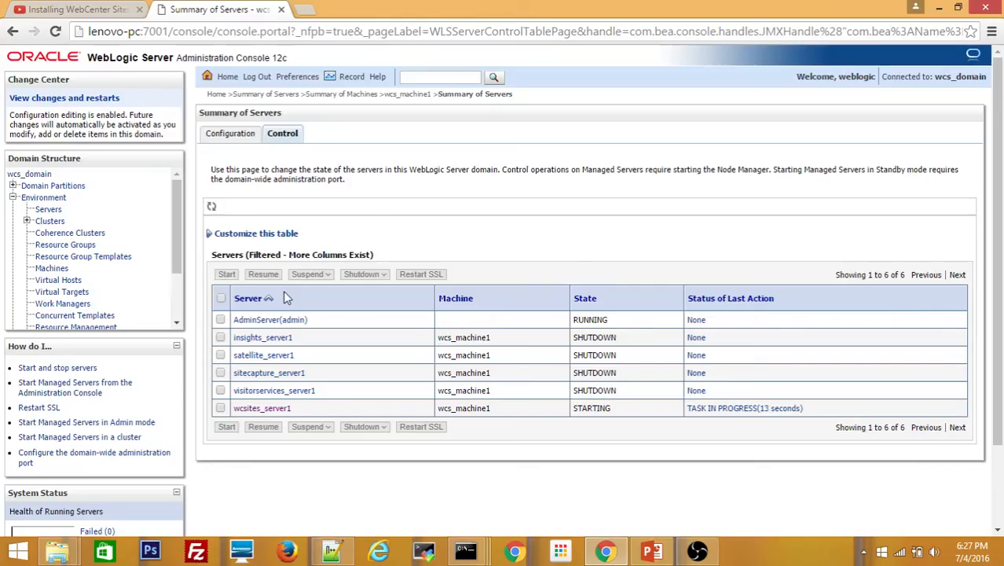
key(alt+Tab)
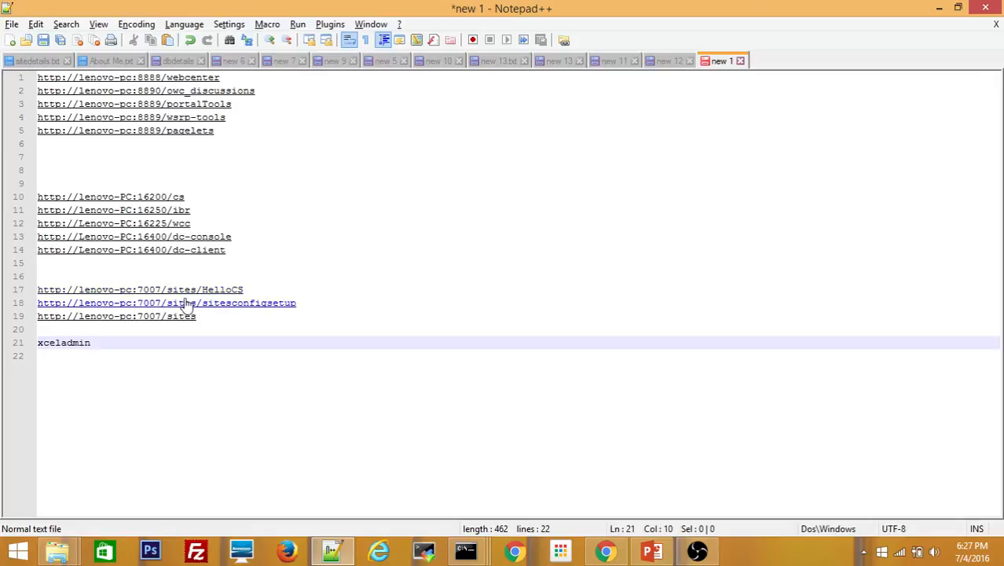
key(alt+Tab)
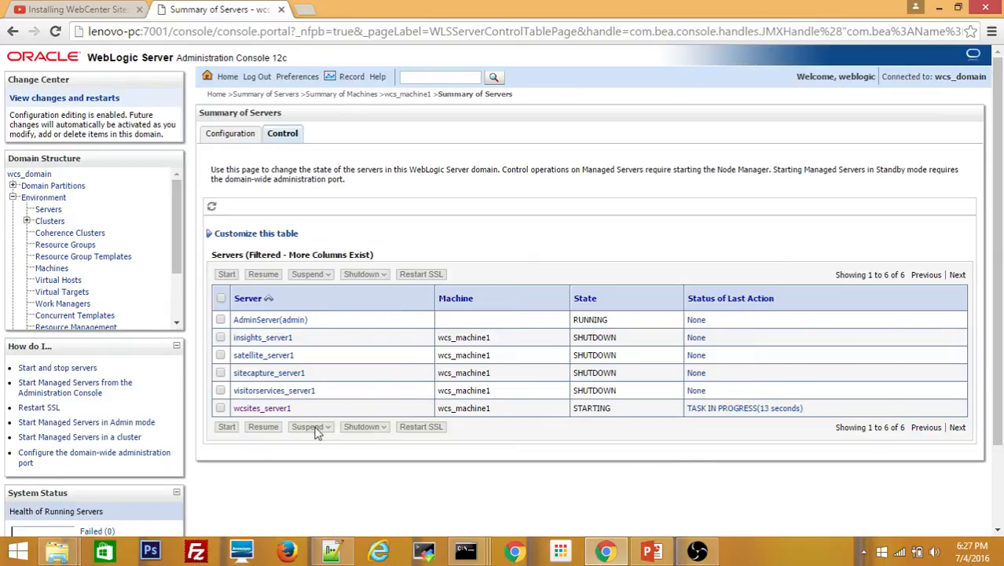
key(alt+Tab)
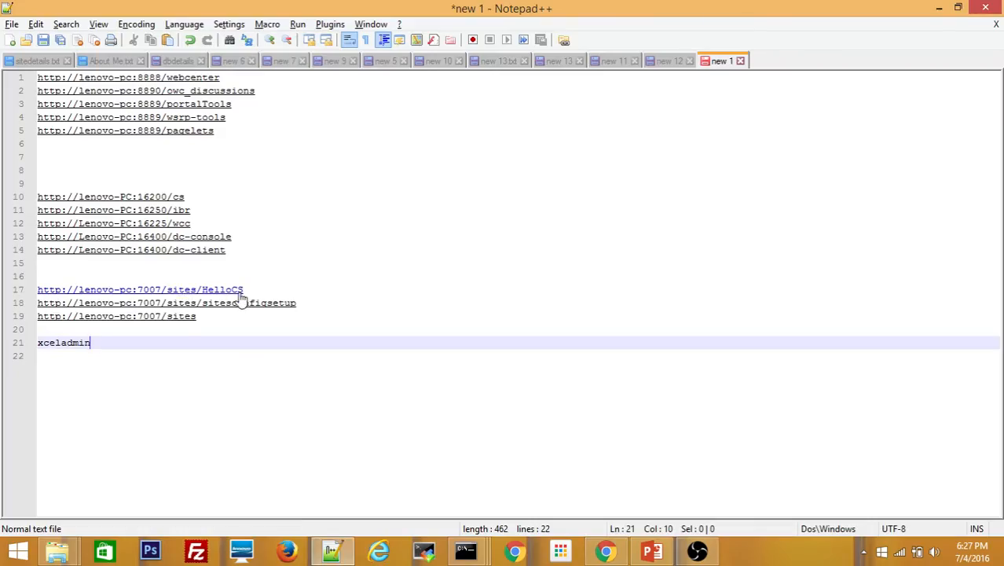
key(alt+Tab)
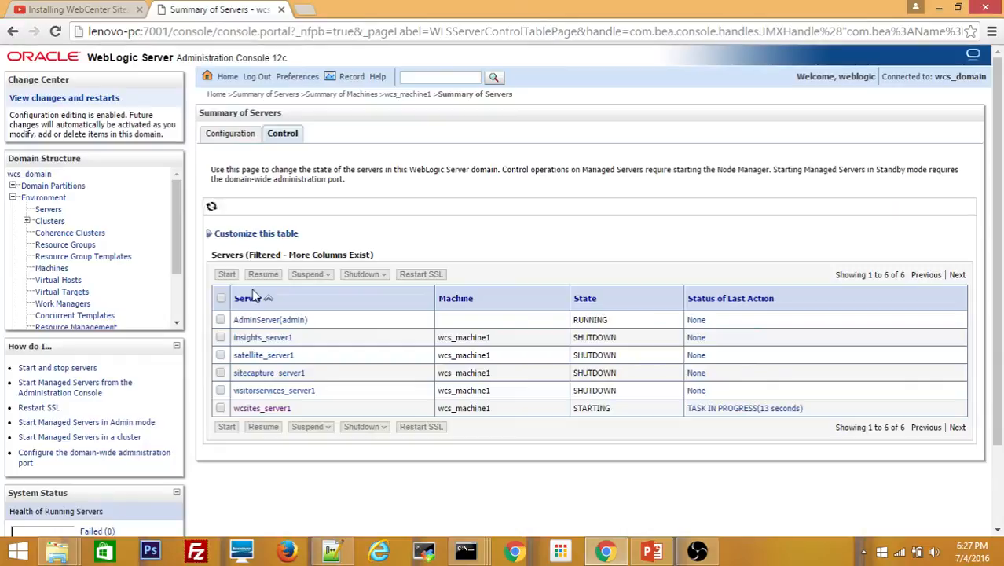
key(alt+Tab)
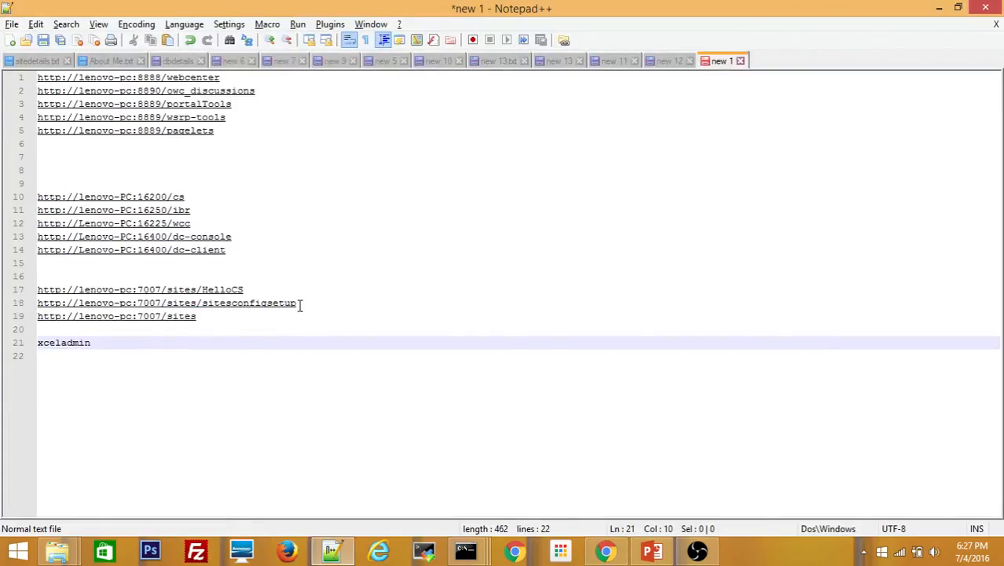
drag(301, 303, 19, 306)
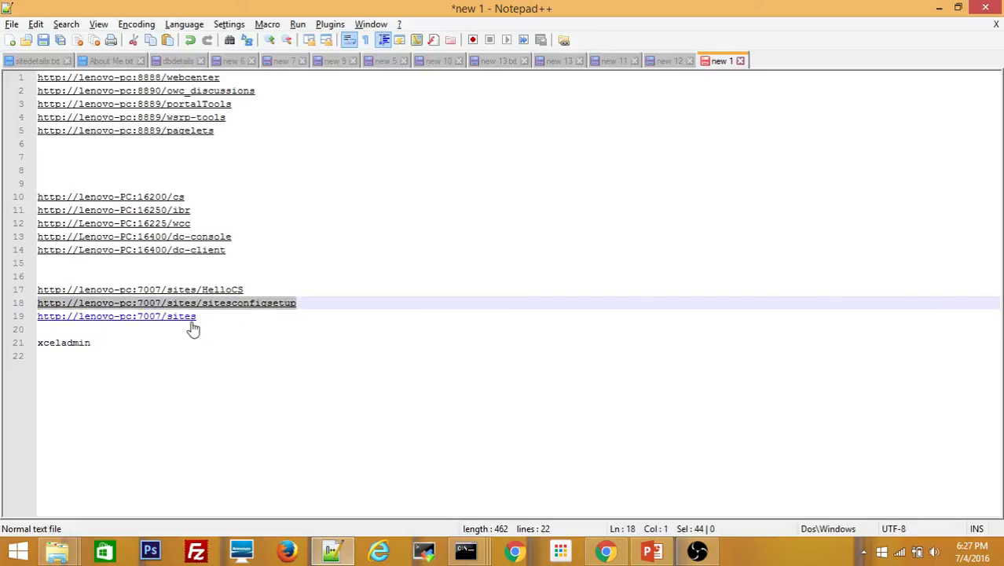
drag(214, 315, 37, 318)
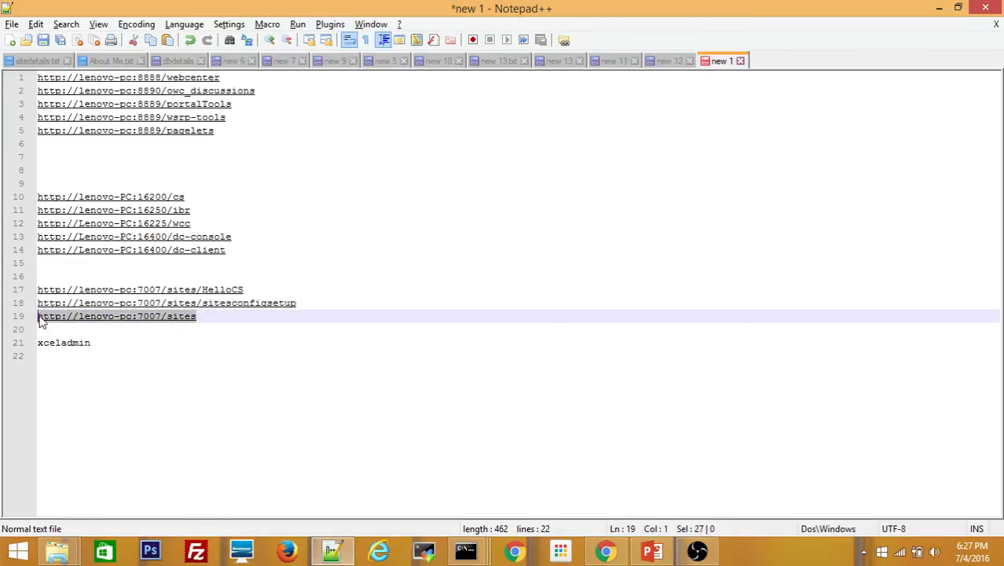
Recheck the server status, then copy the HelloCS URL from line 17 of the notes
key(alt+Tab)
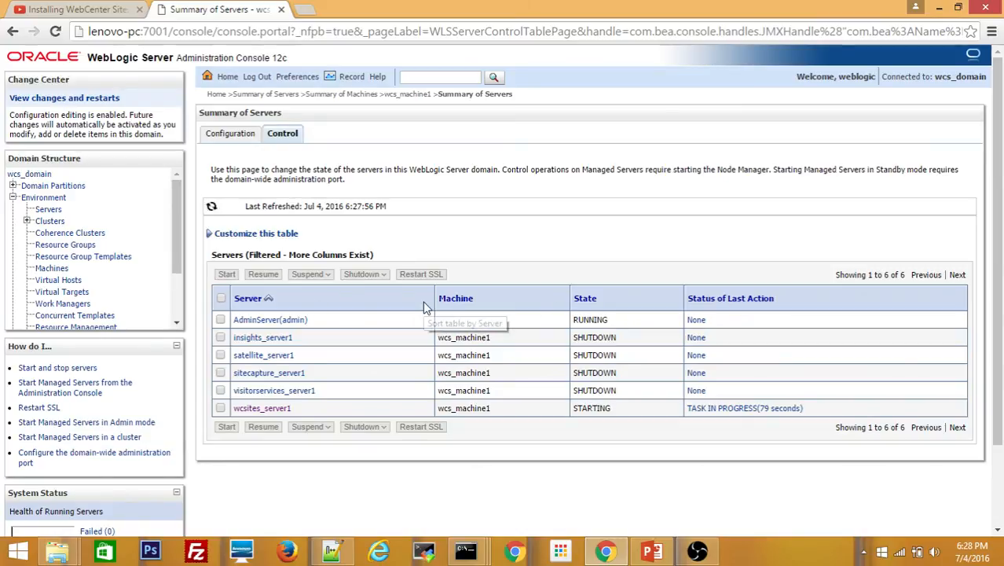
key(alt+Tab)
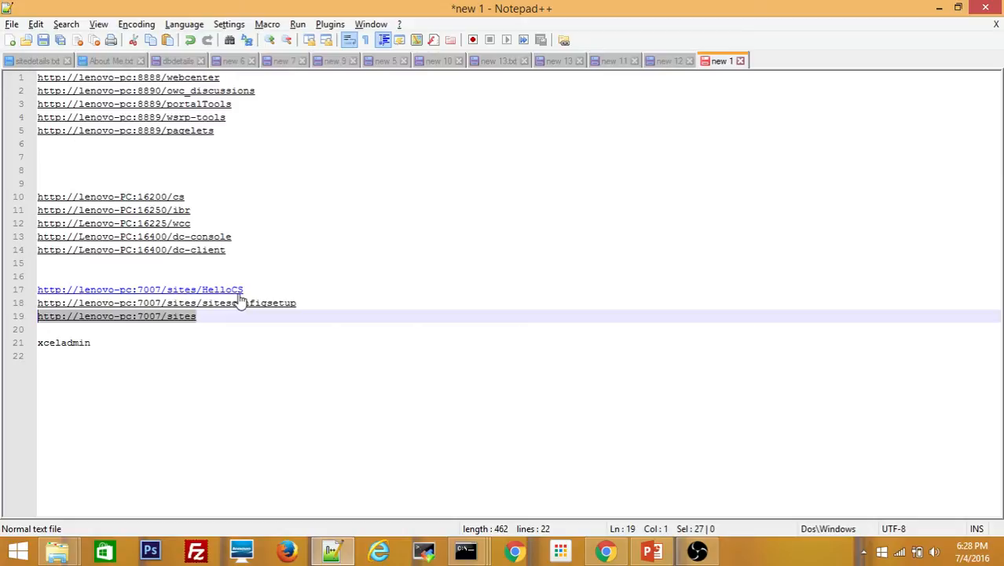
key(alt+Tab)
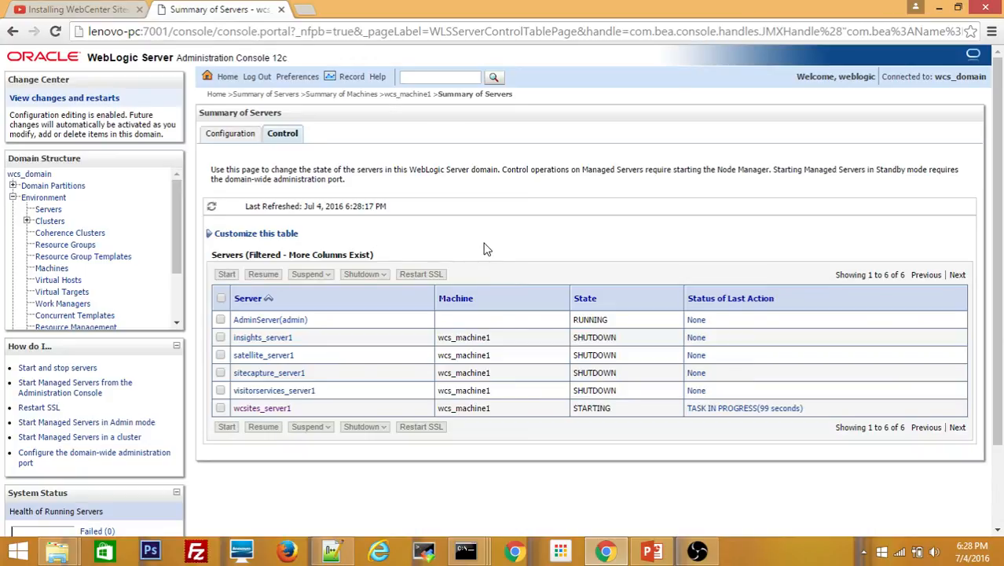
key(alt+Tab)
key(alt+Tab)
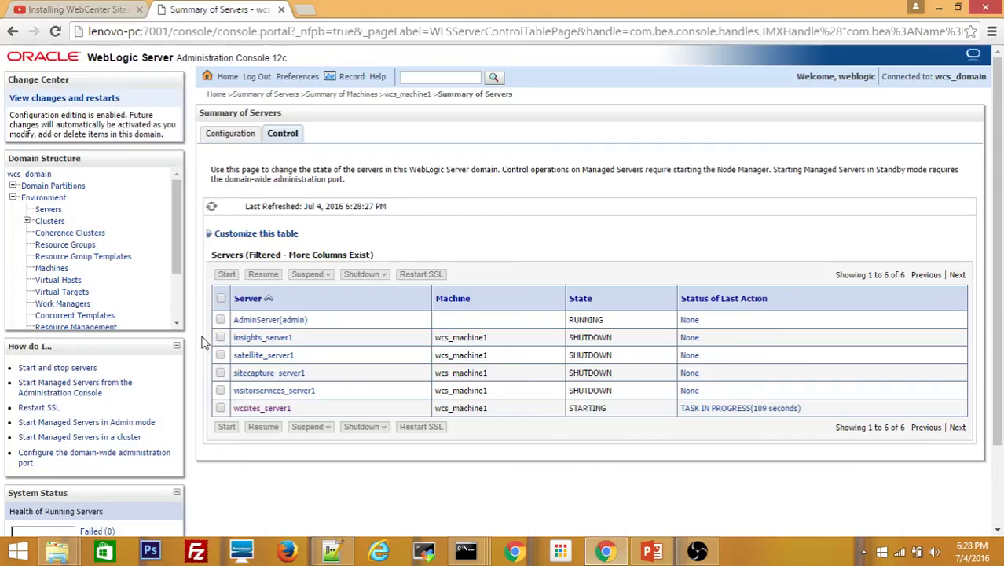
key(alt+Tab)
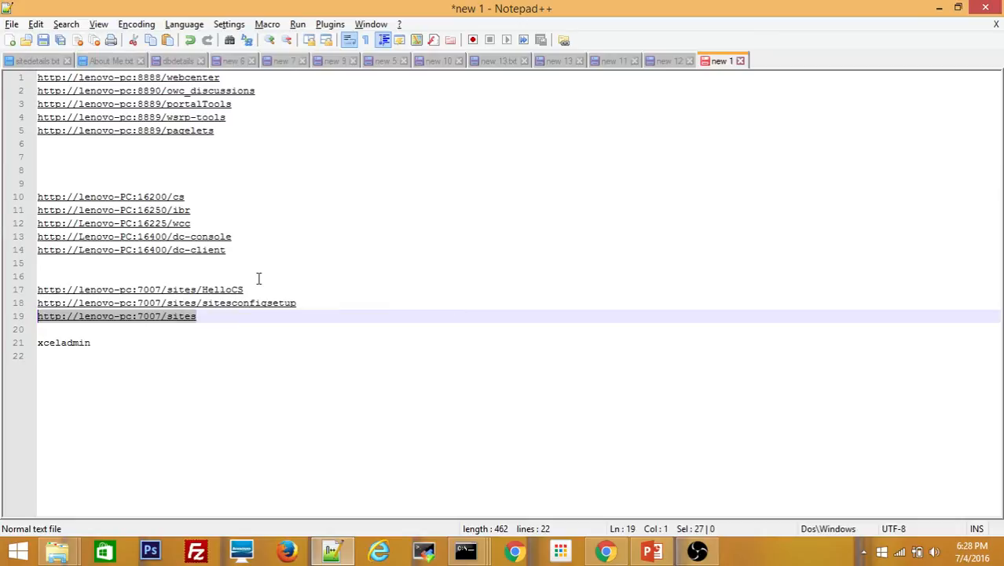
drag(250, 287, 21, 284)
key(ctrl+c)
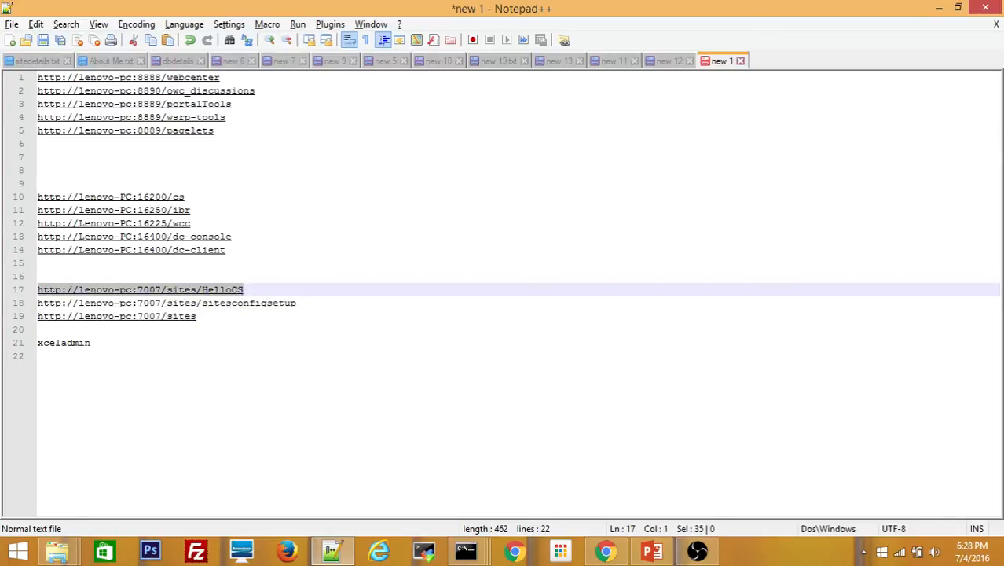
key(alt+Tab)
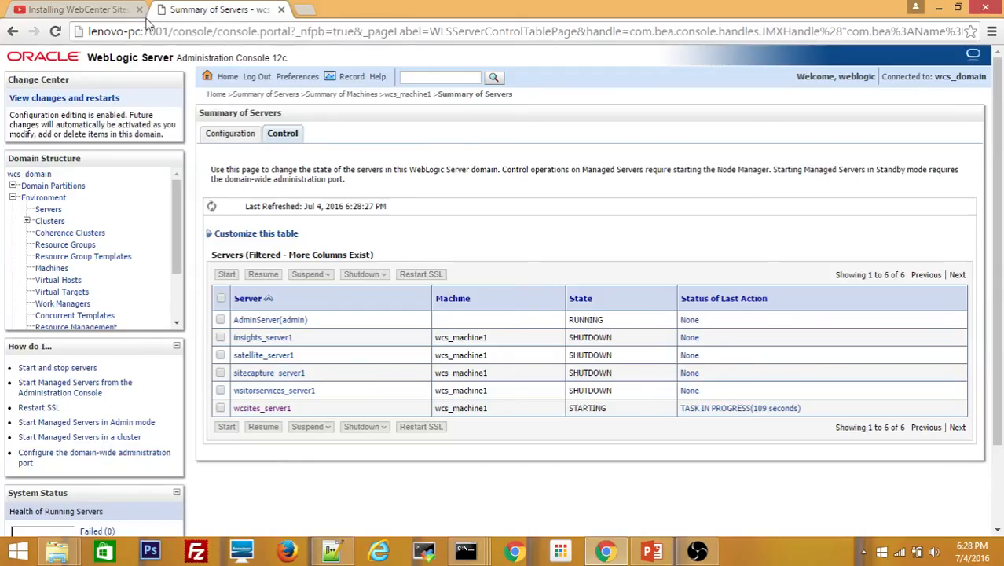
Load the HelloCS URL in a new tab, find it unreachable, and return to Summary of Servers
click(305, 9)
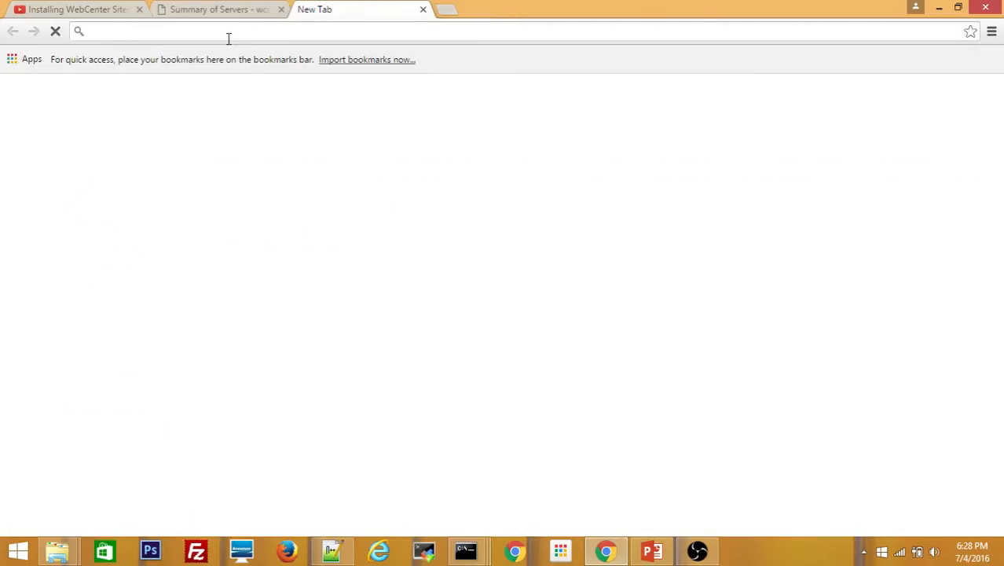
key(ctrl+v)
key(Return)
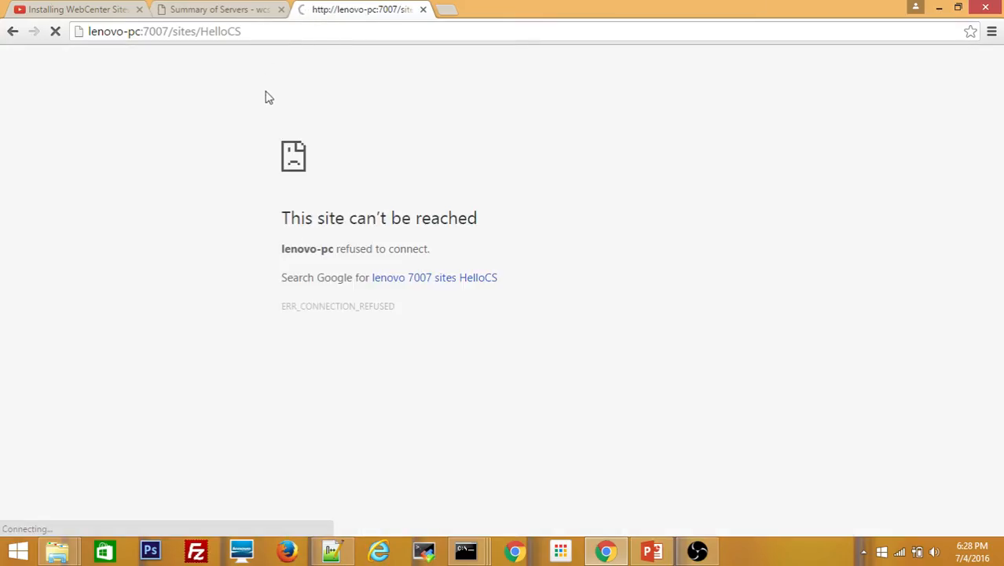
click(218, 11)
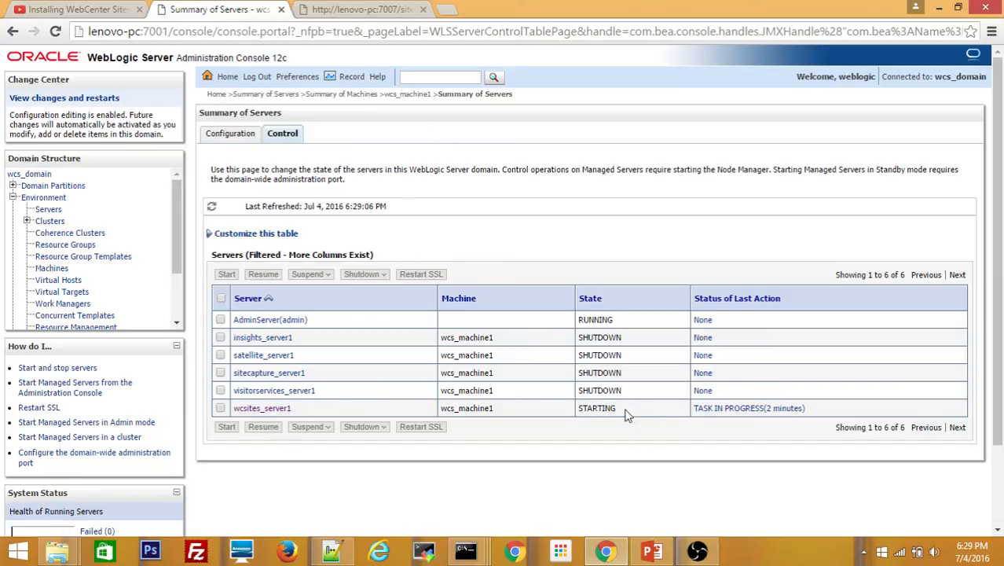
Highlight wcsites_server1's STARTING state while waiting for it to reach RUNNING
drag(623, 408, 580, 411)
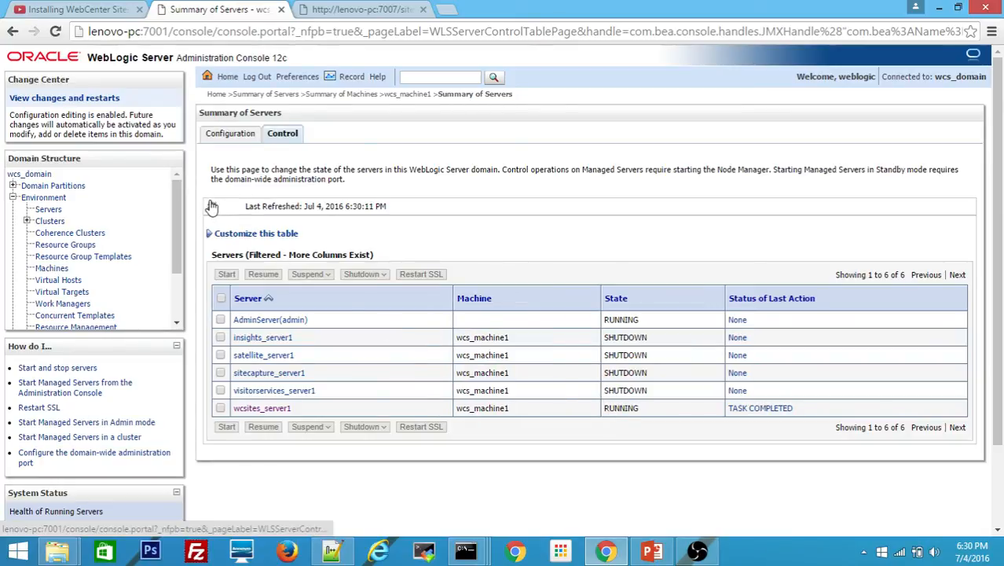
Reload HelloCS to confirm it loads, then open the sitesconfigsetup URL copied from the notes
click(326, 11)
click(58, 34)
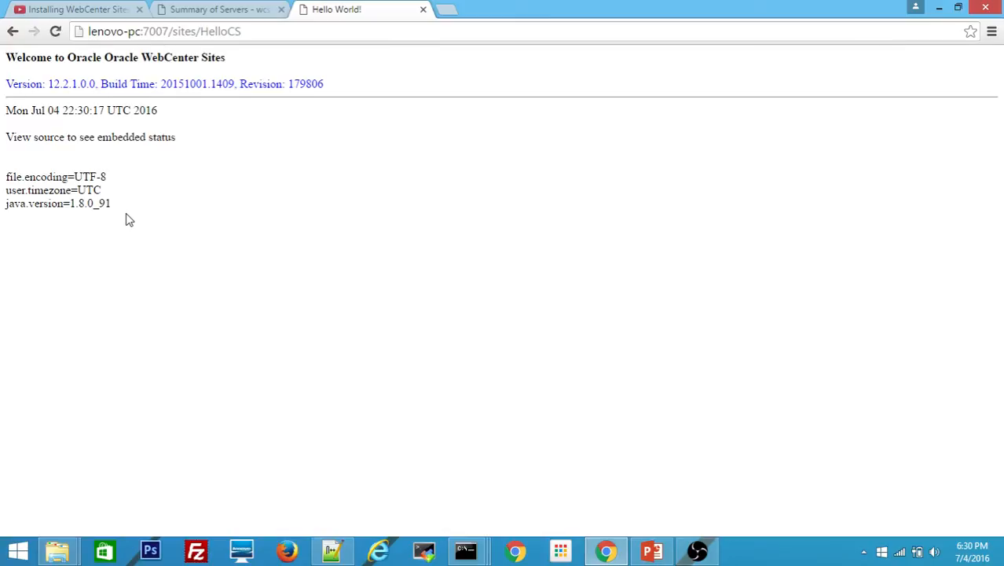
key(alt+Tab)
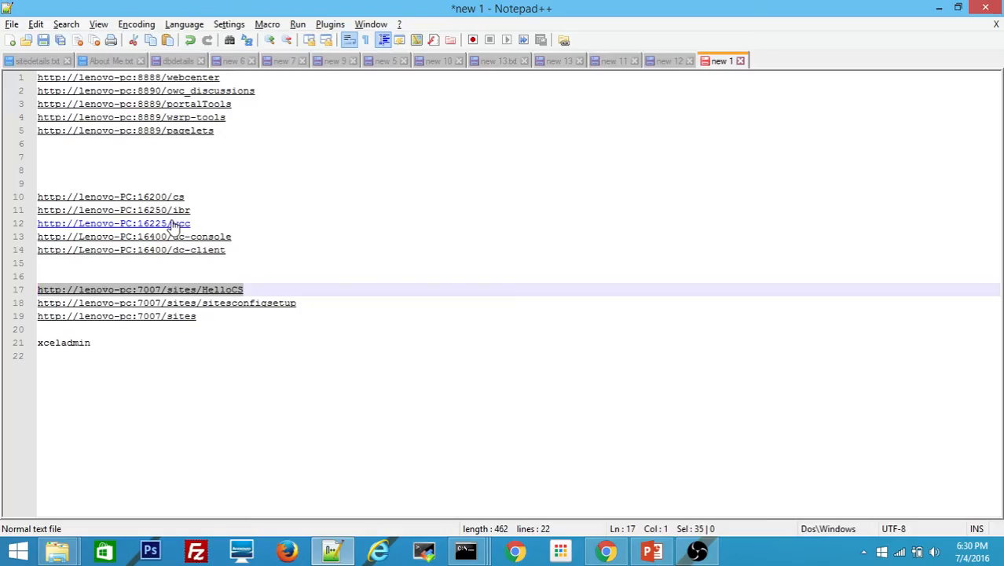
drag(301, 306, 30, 308)
key(ctrl+c)
key(alt+Tab)
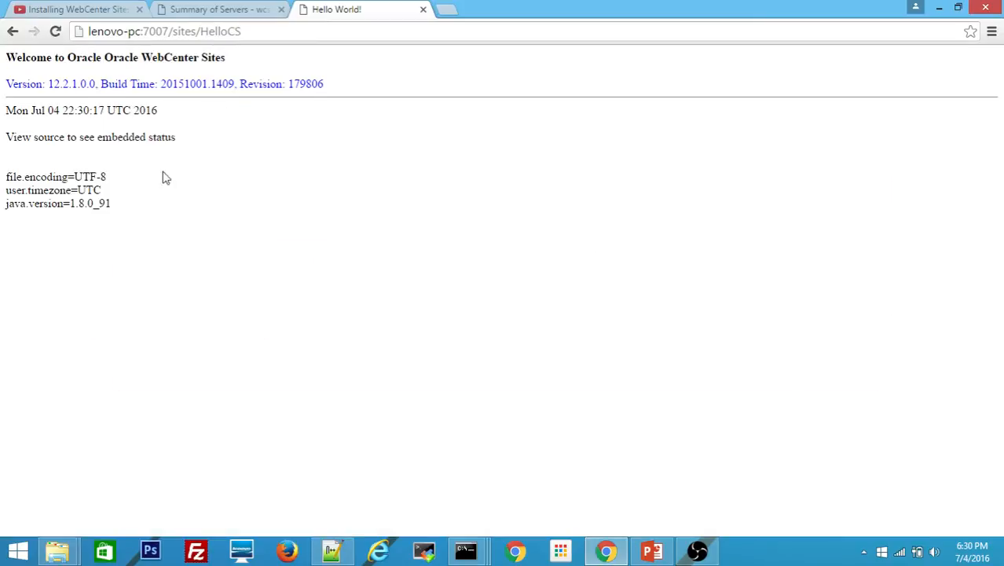
click(270, 25)
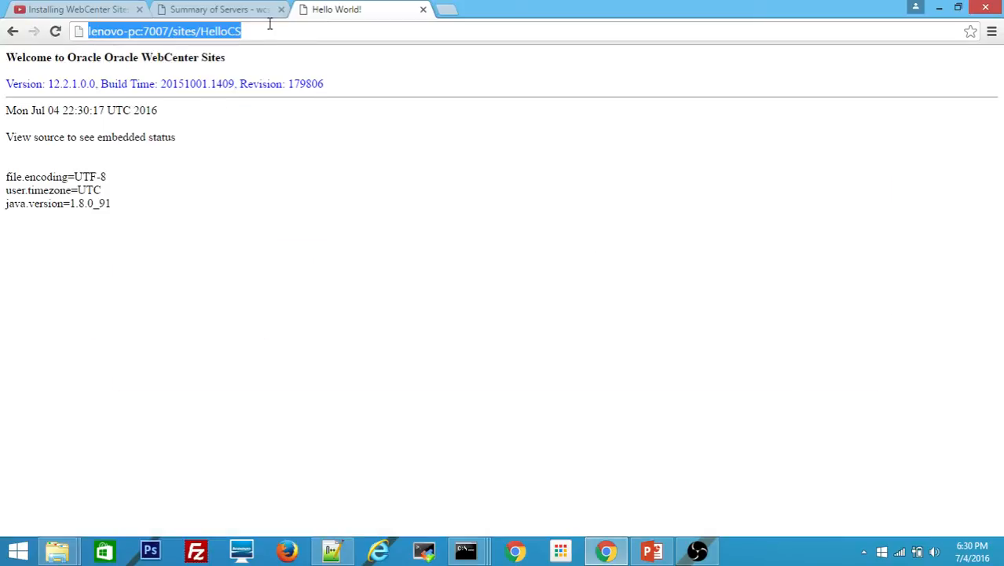
key(ctrl+v)
key(Return)
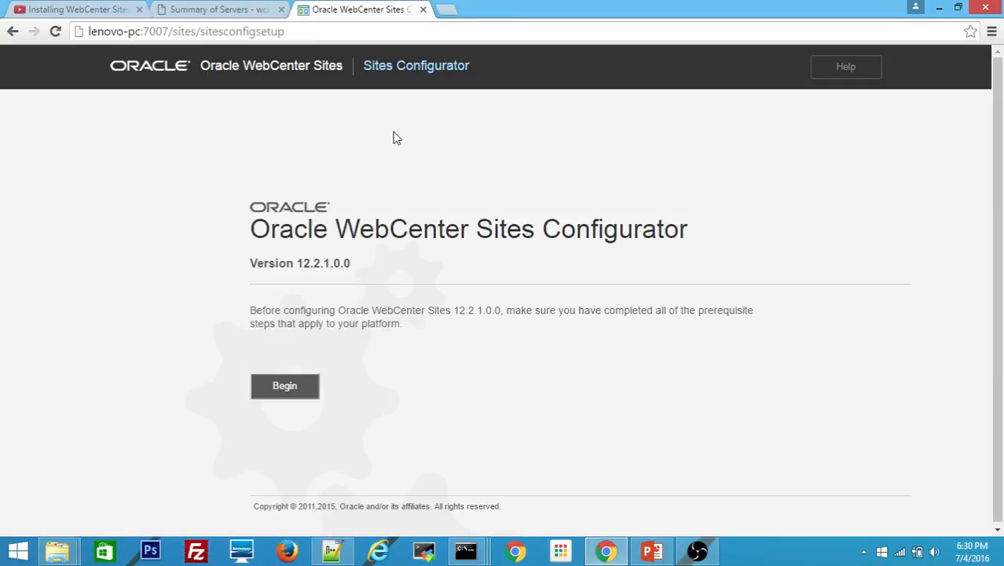
Begin the WebCenter Sites configuration, reaching the Shared Directory step
click(294, 395)
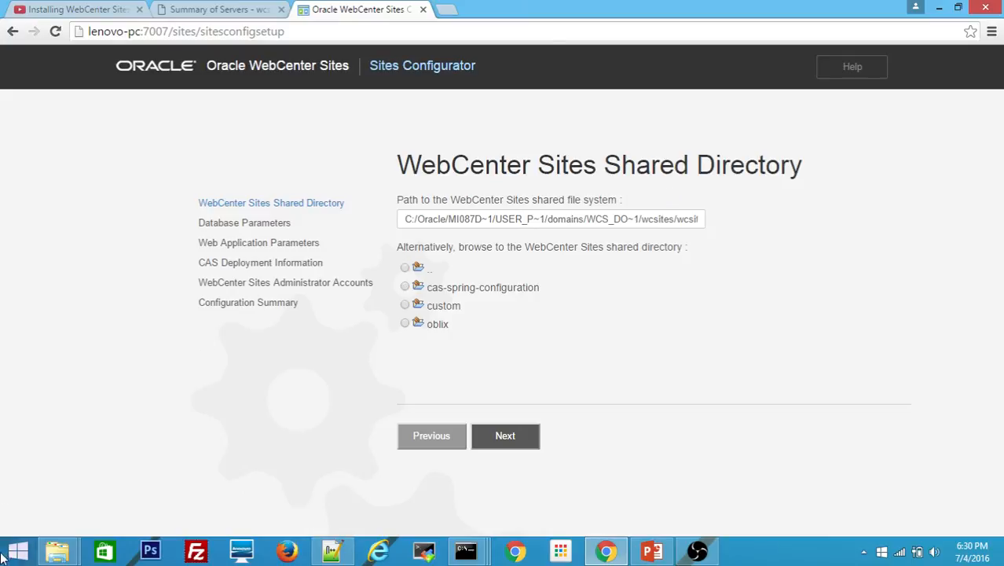
click(68, 557)
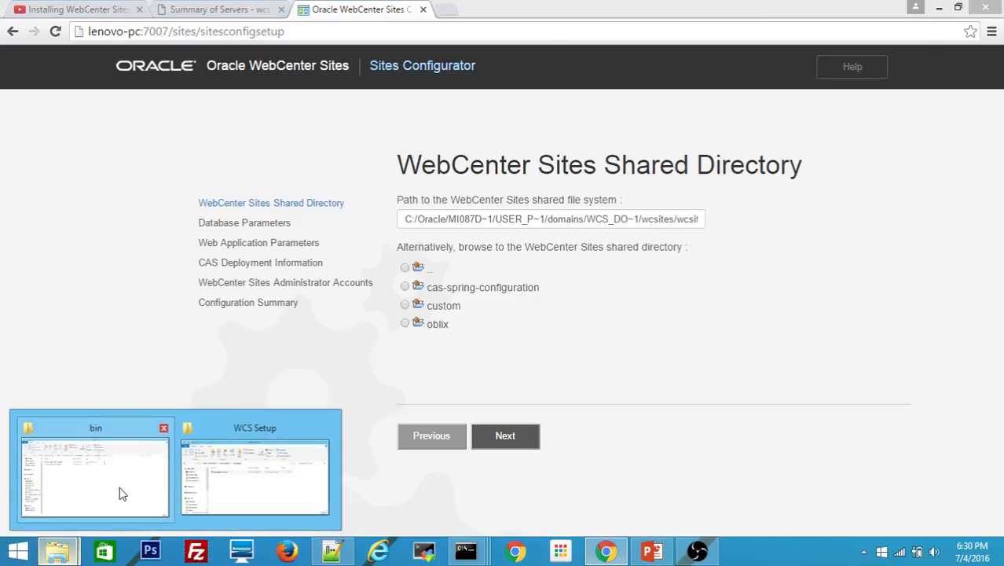
Create a new folder named 'shared' in C:\Oracle\Middleware_WCS
click(97, 484)
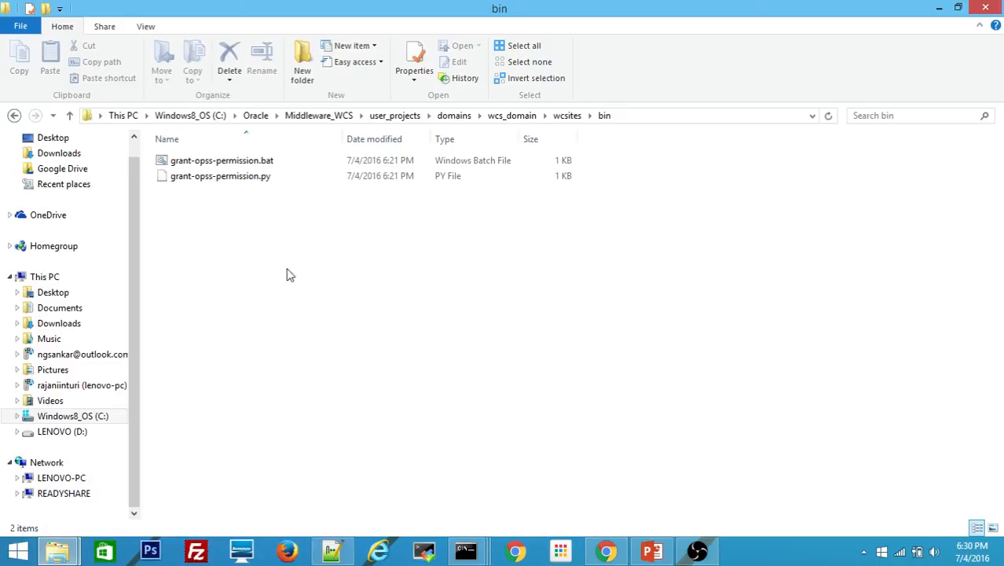
click(321, 116)
right_click(277, 431)
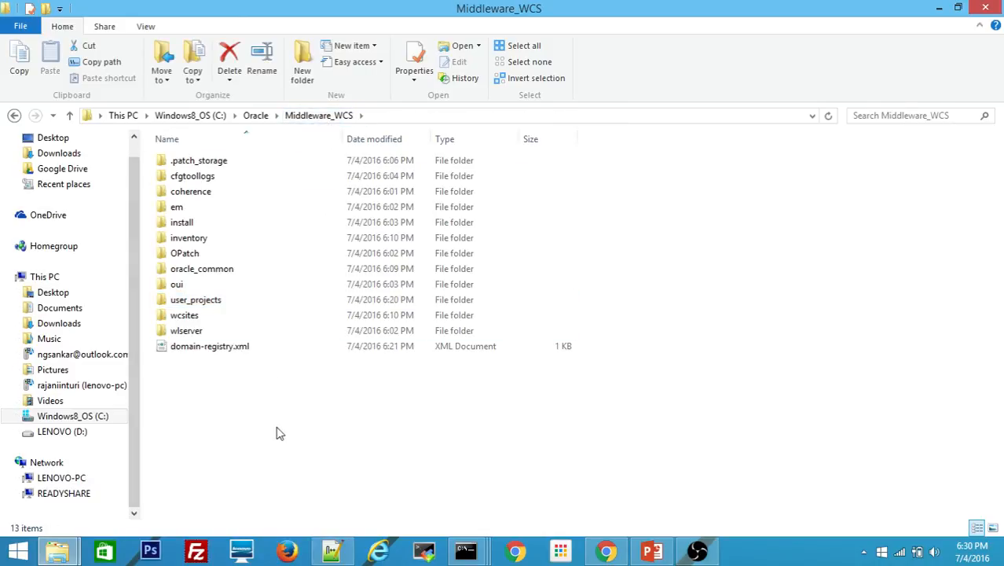
mouse_move(309, 396)
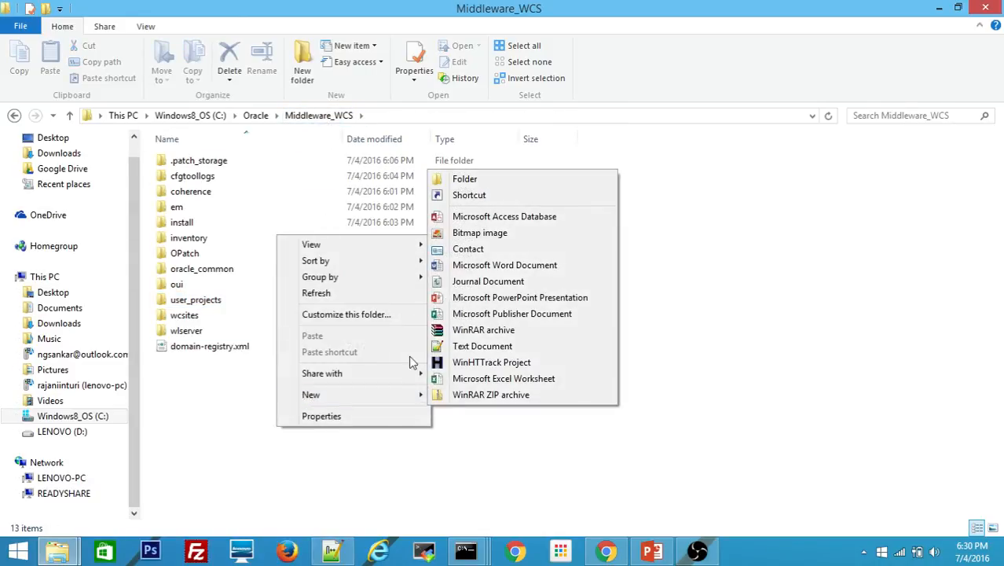
click(600, 184)
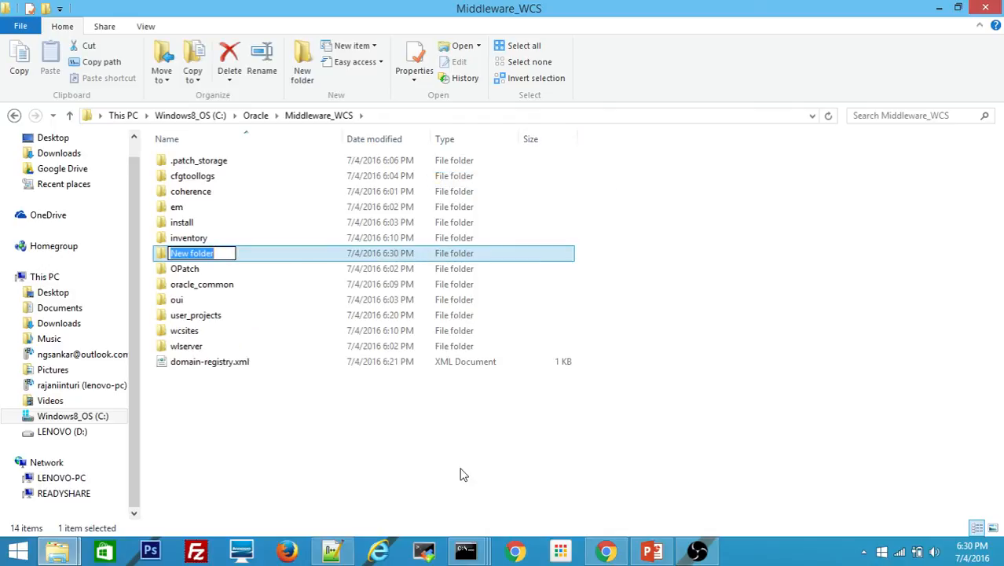
text(shared)
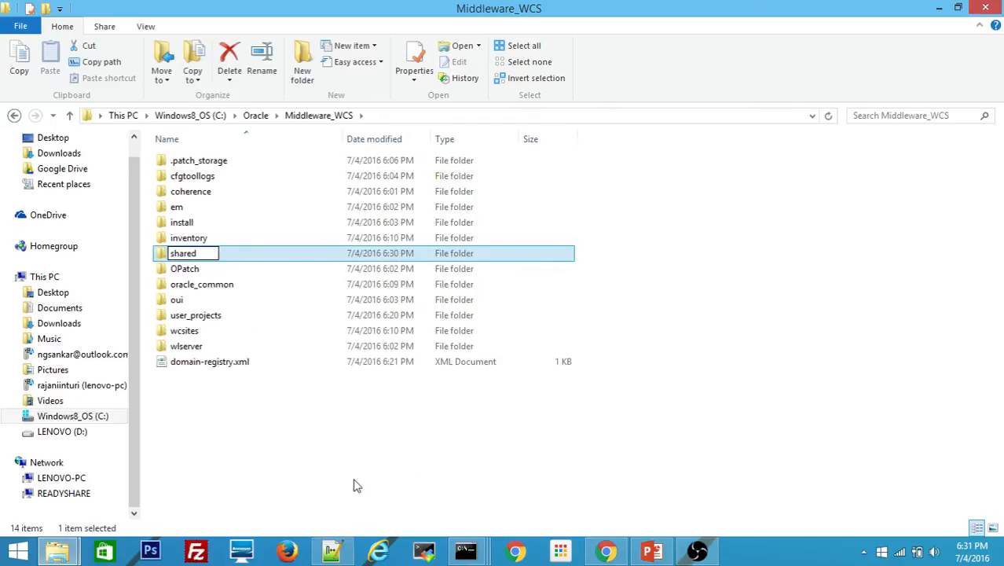
click(357, 486)
key(alt+Tab)
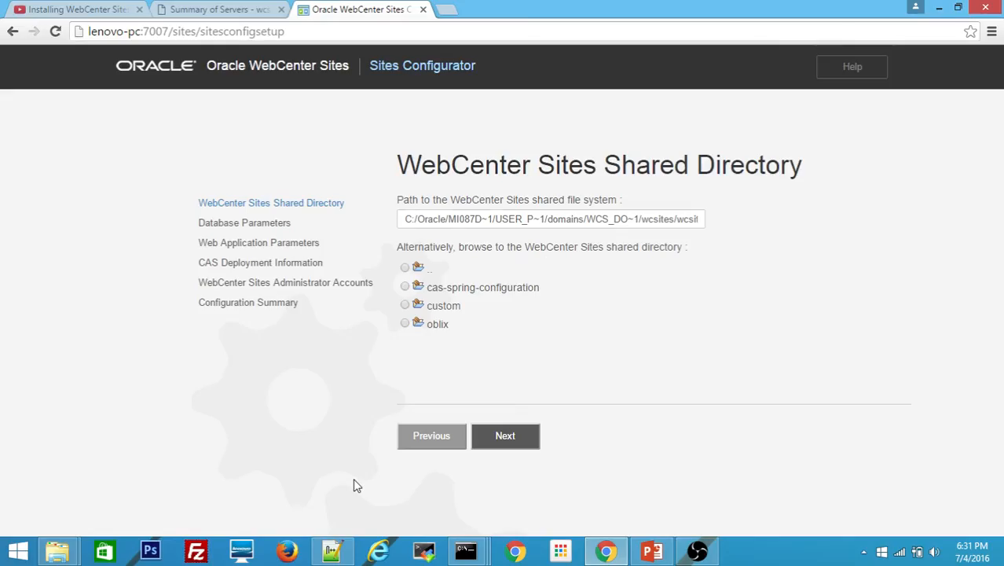
Browse up to MI087D~1, choose the 'shared' folder as the shared directory, and continue
click(419, 271)
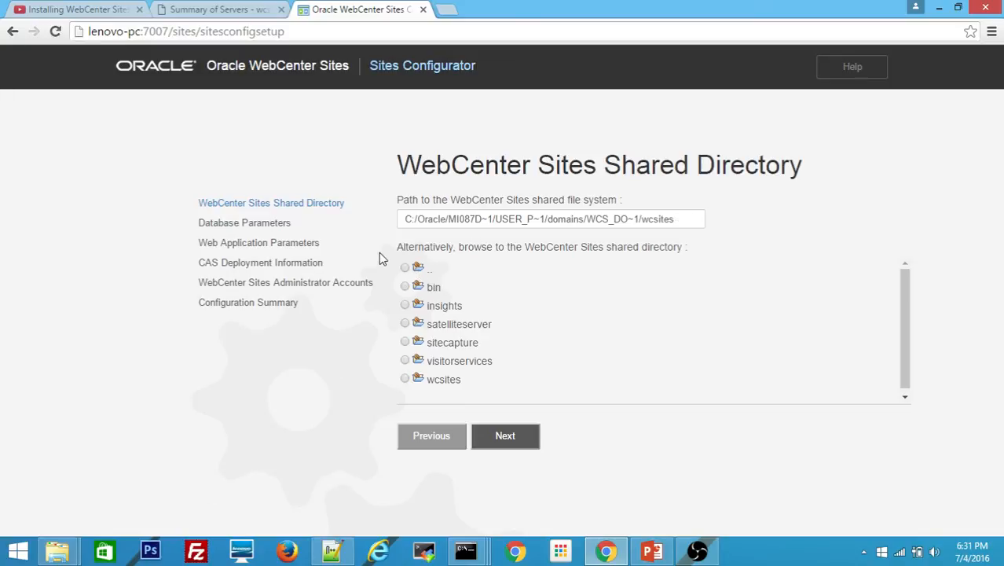
click(422, 271)
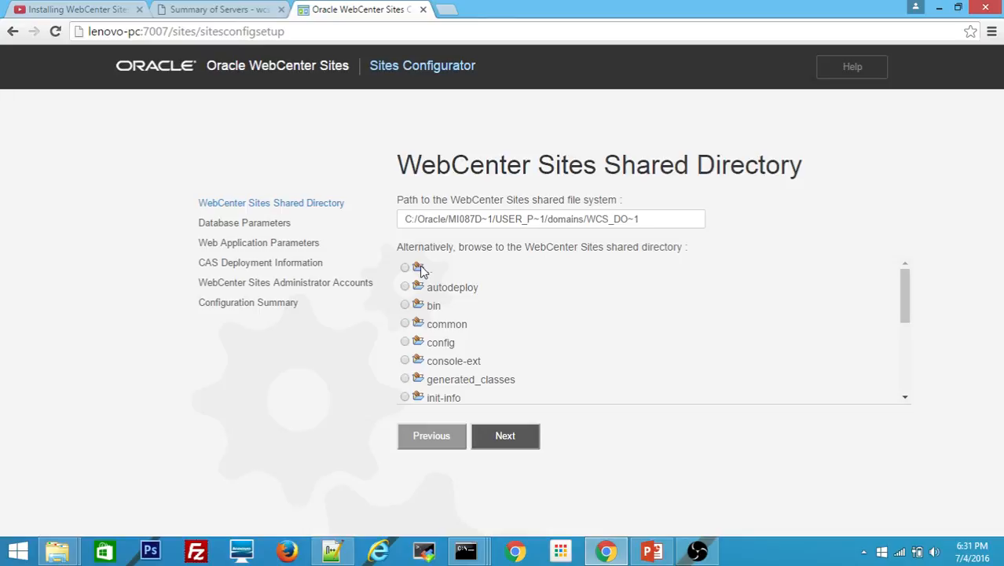
click(422, 270)
click(422, 270)
click(422, 271)
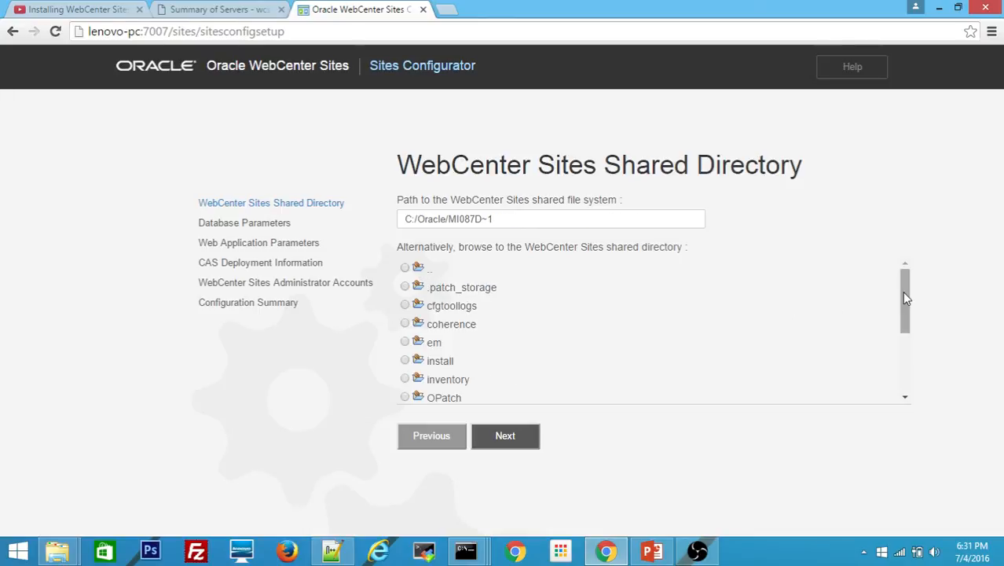
drag(902, 290, 906, 378)
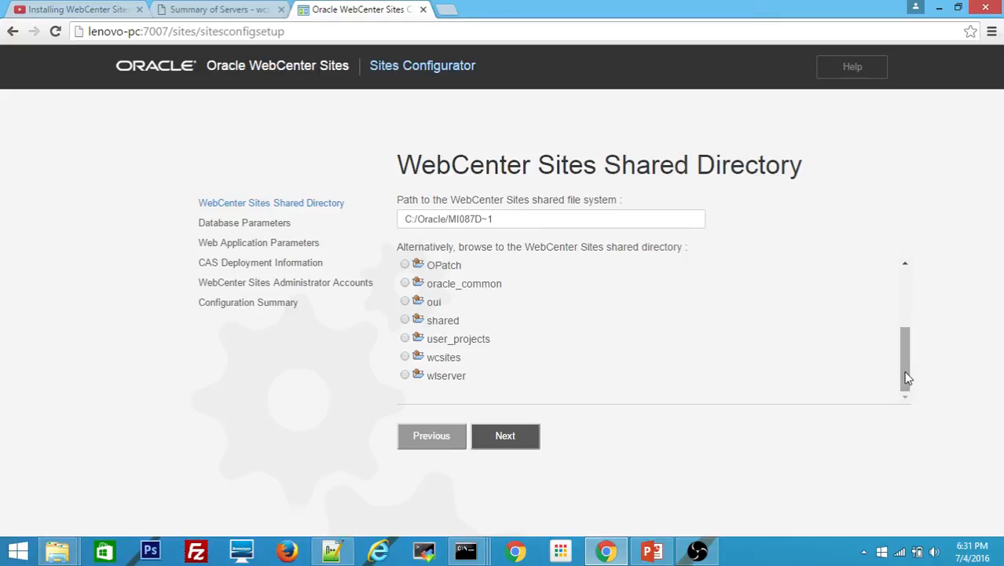
click(412, 320)
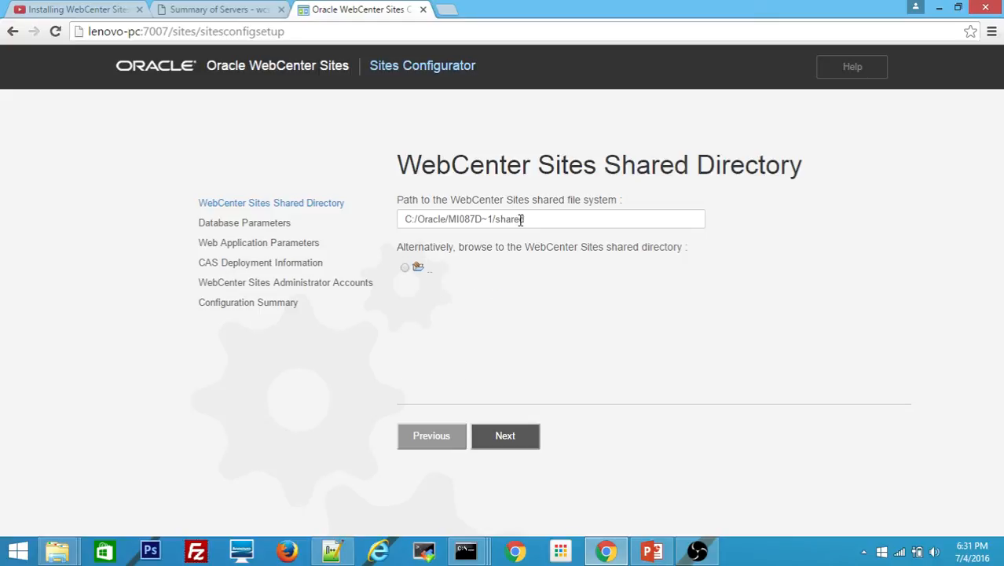
click(516, 438)
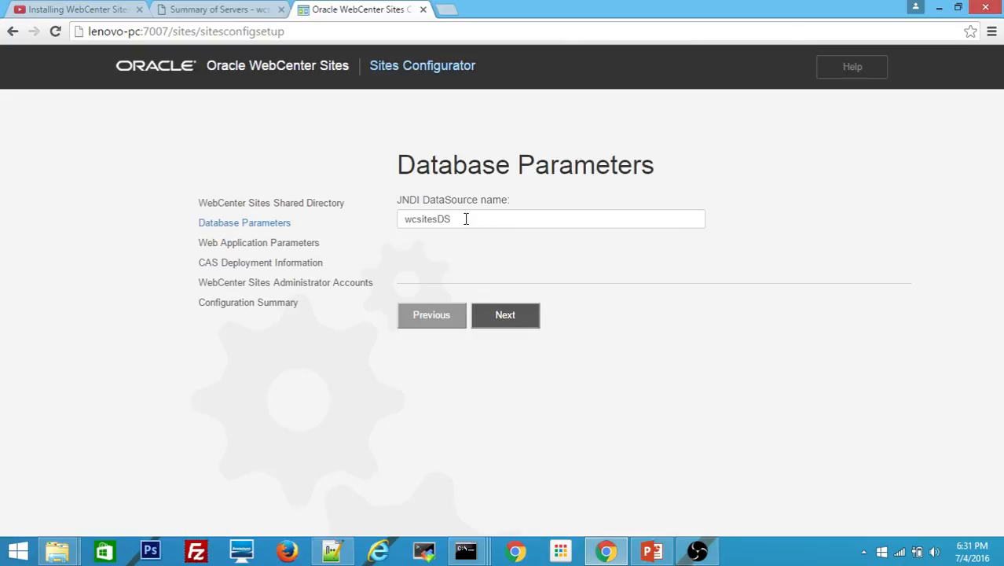
Accept the defaults for wcsitesDS, web application host/port and CAS deployment, then review administrator accounts
click(503, 318)
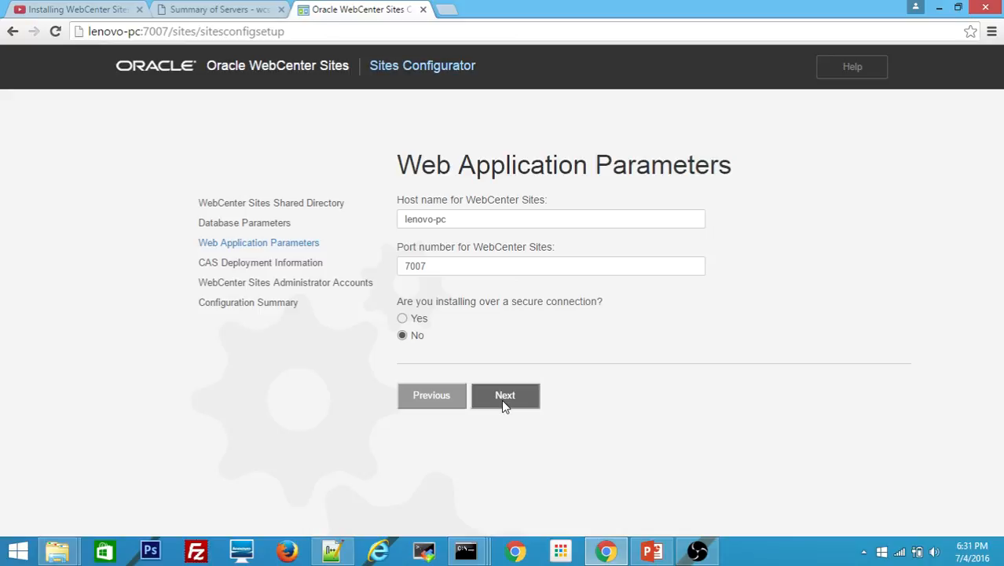
click(503, 400)
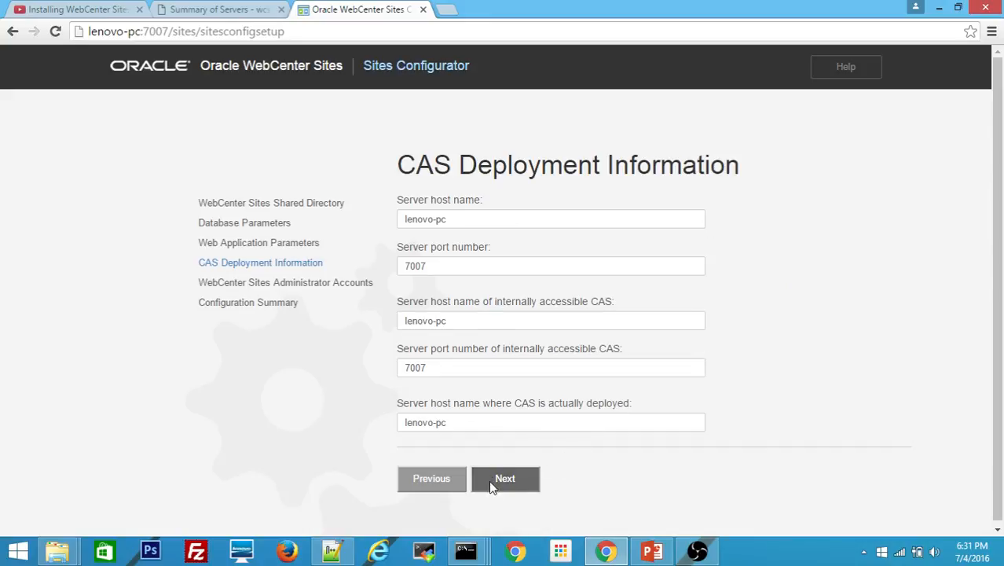
click(514, 478)
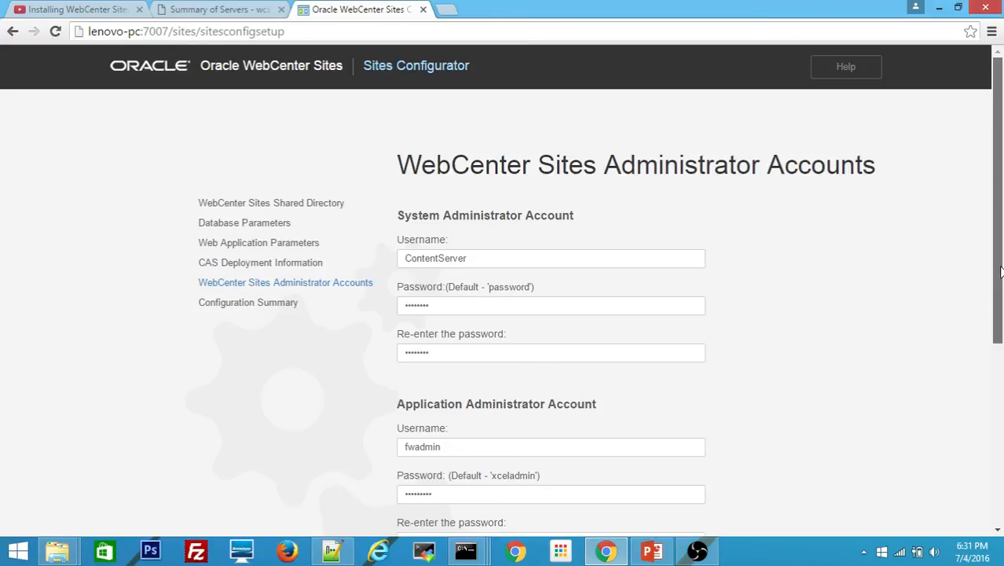
drag(999, 272, 998, 420)
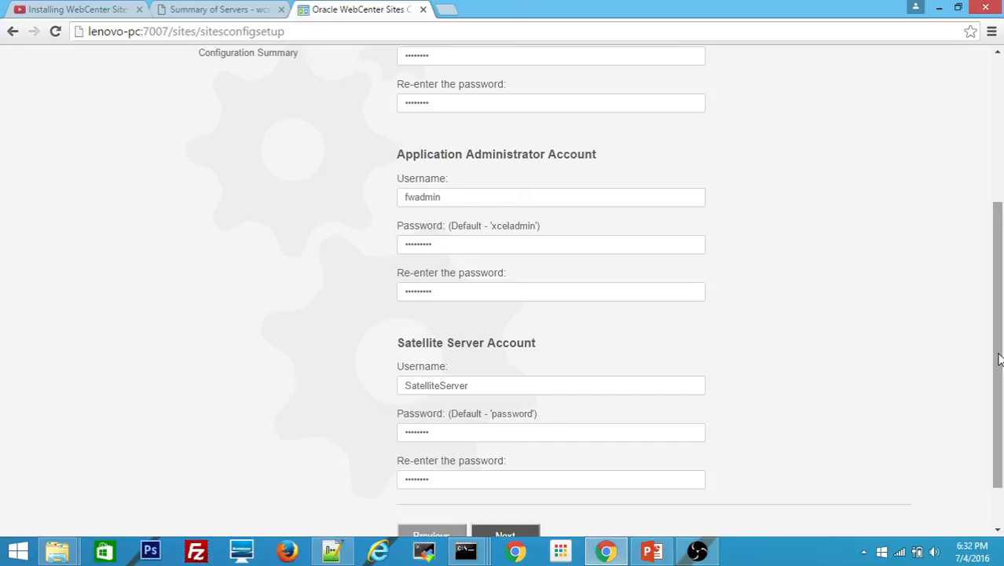
drag(999, 352, 987, 386)
Accept the administrator accounts, decline saving the password, run the connectivity tests, and start the configuration
click(516, 482)
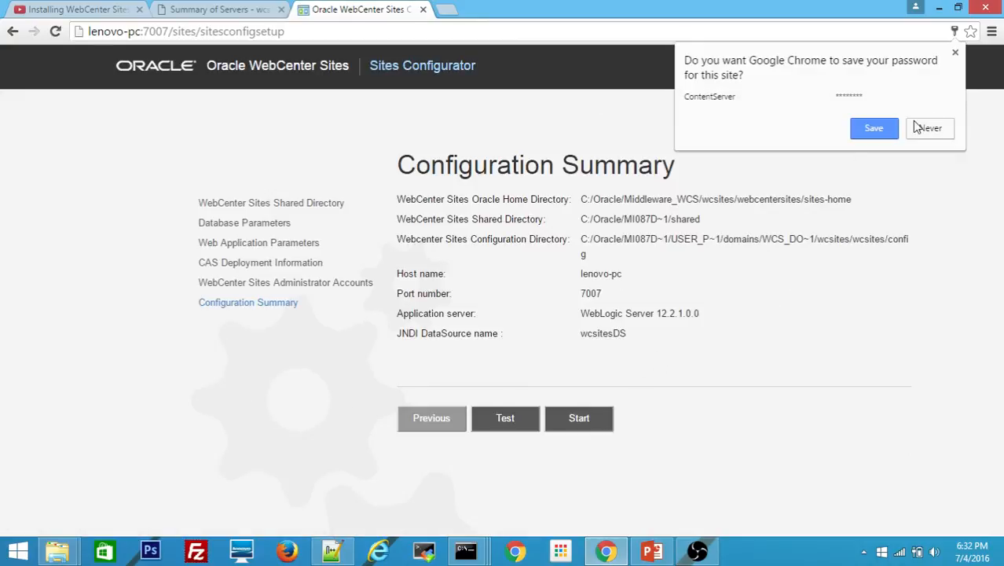
click(926, 129)
click(504, 418)
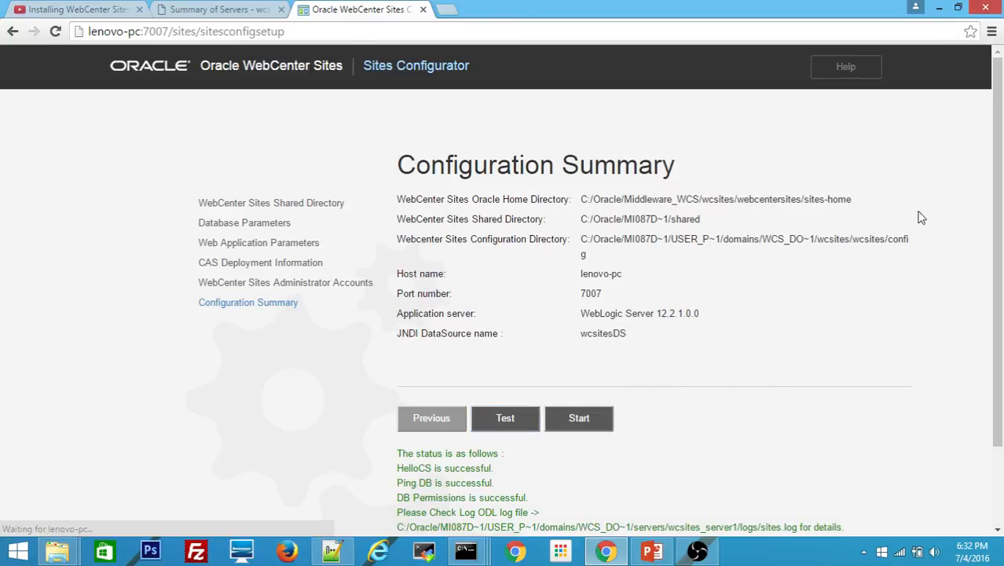
drag(997, 155, 996, 238)
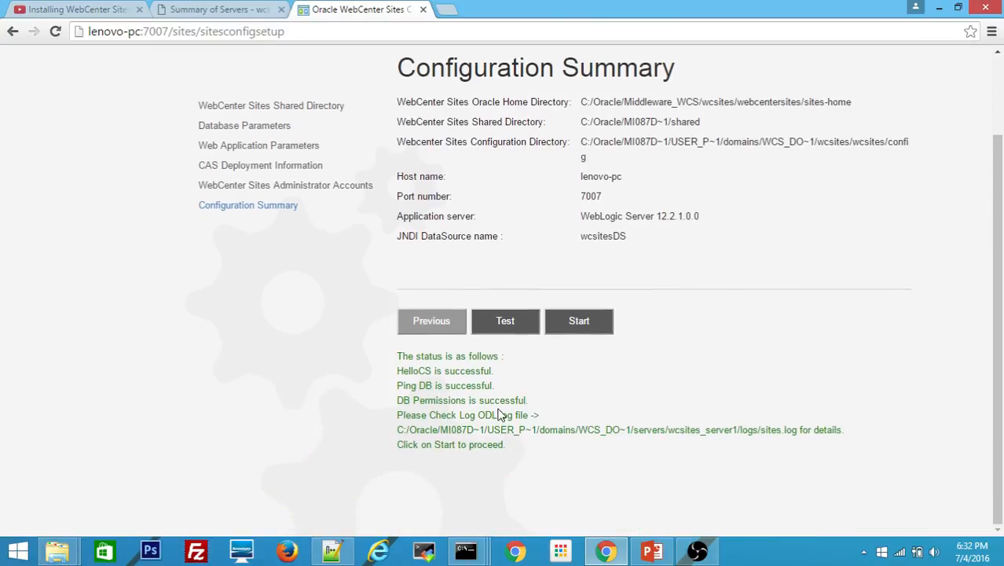
click(587, 322)
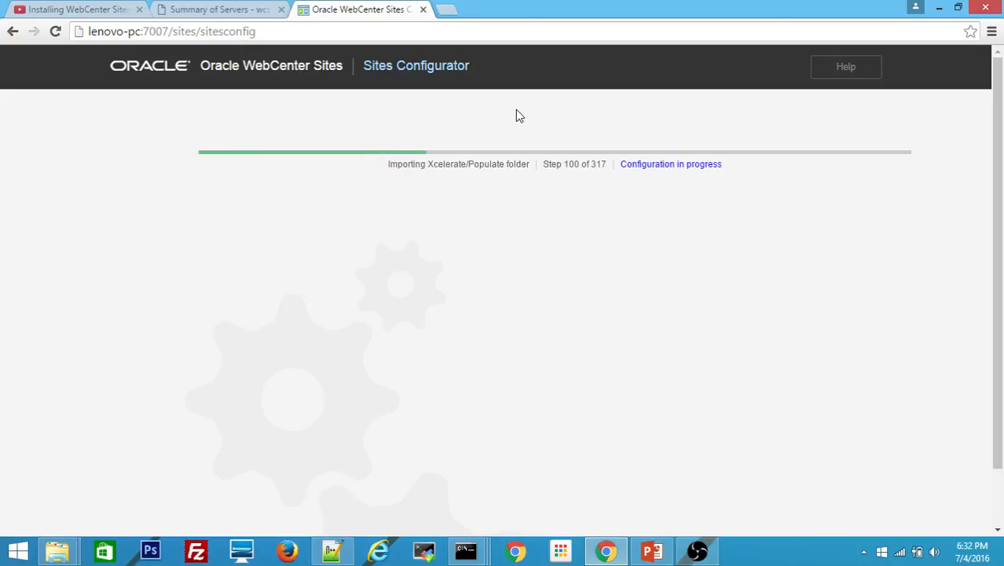
In the Notepad++ notes, insert a blank line after line 18 and copy the sites URL on line 20
click(330, 555)
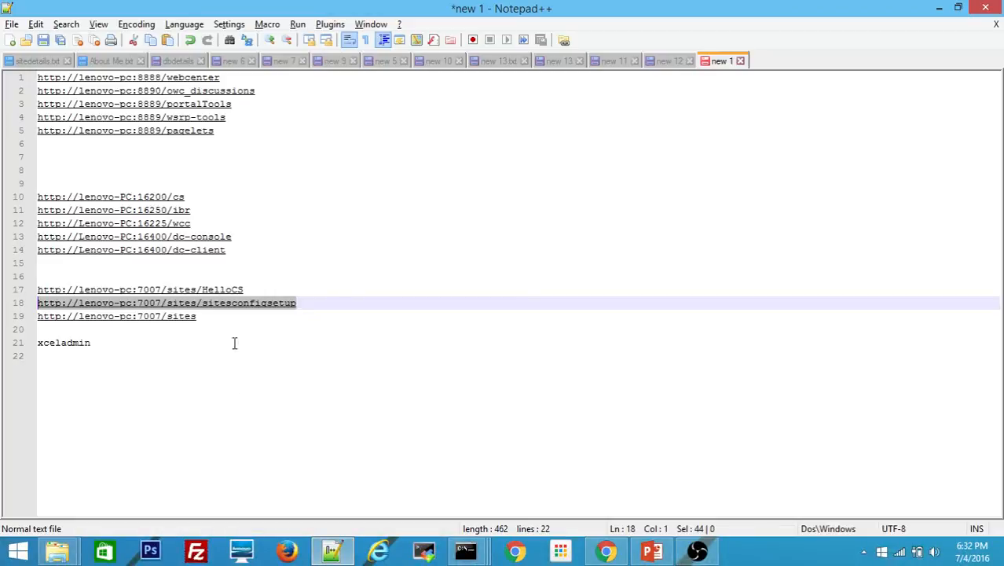
click(323, 307)
key(Return)
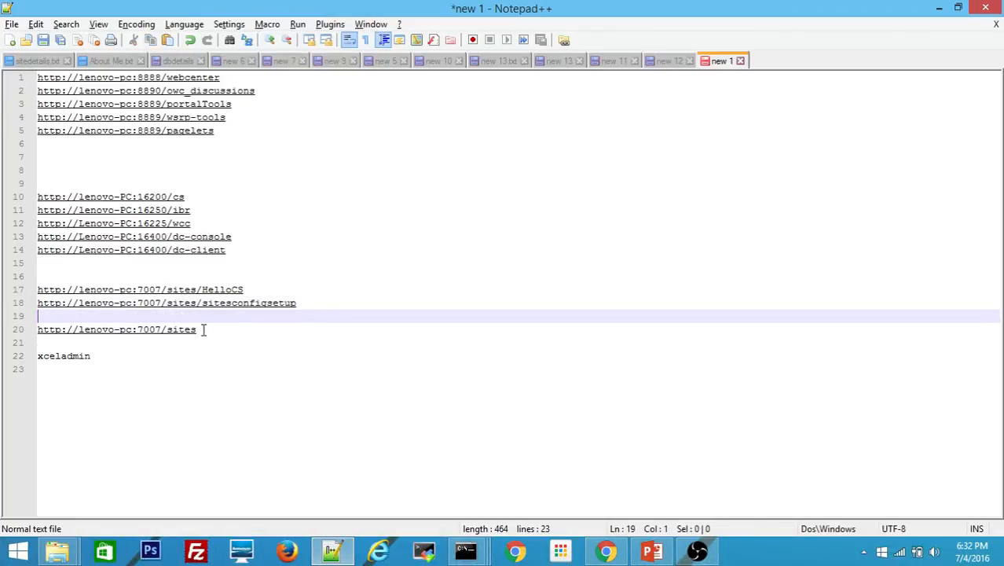
drag(198, 330, 38, 331)
key(ctrl+c)
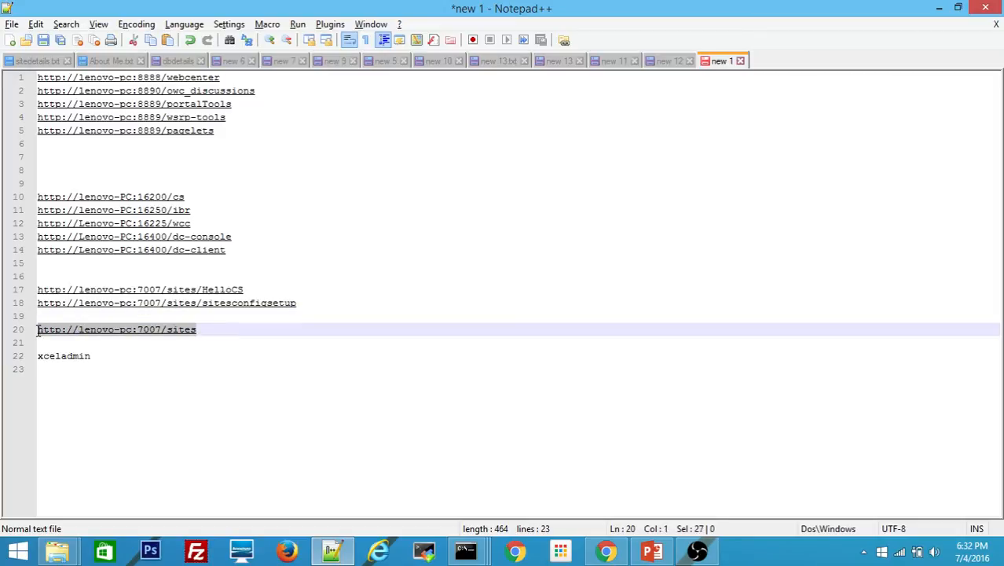
key(alt+Tab)
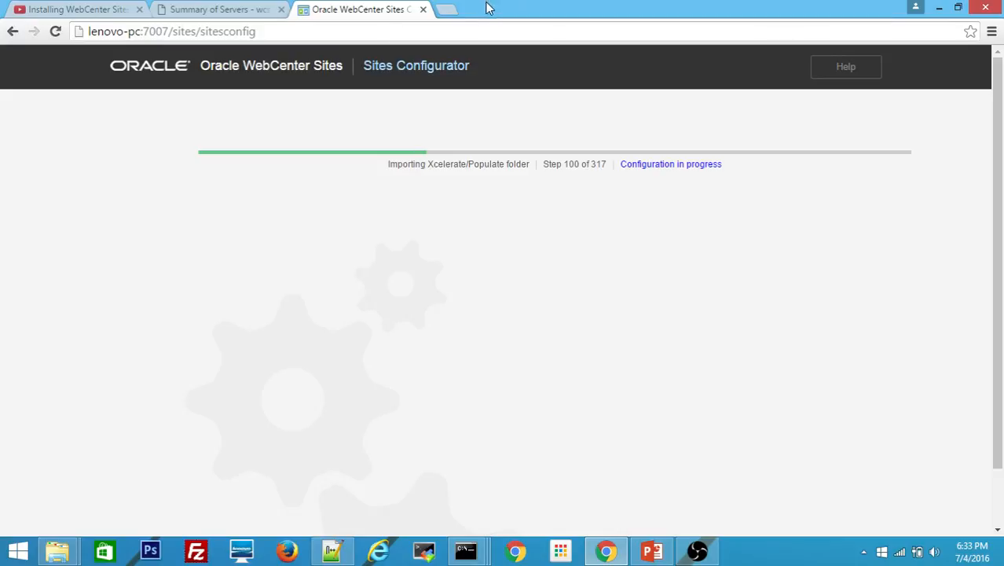
Load the copied sites URL in a new browser tab, then watch the configurator reach step 323 of 323
click(447, 9)
key(ctrl+v)
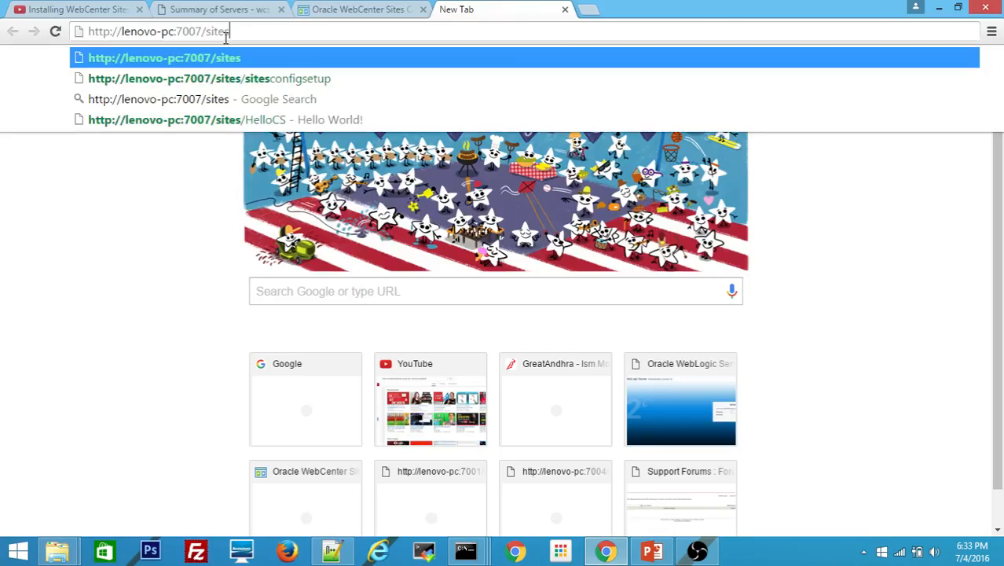
key(Return)
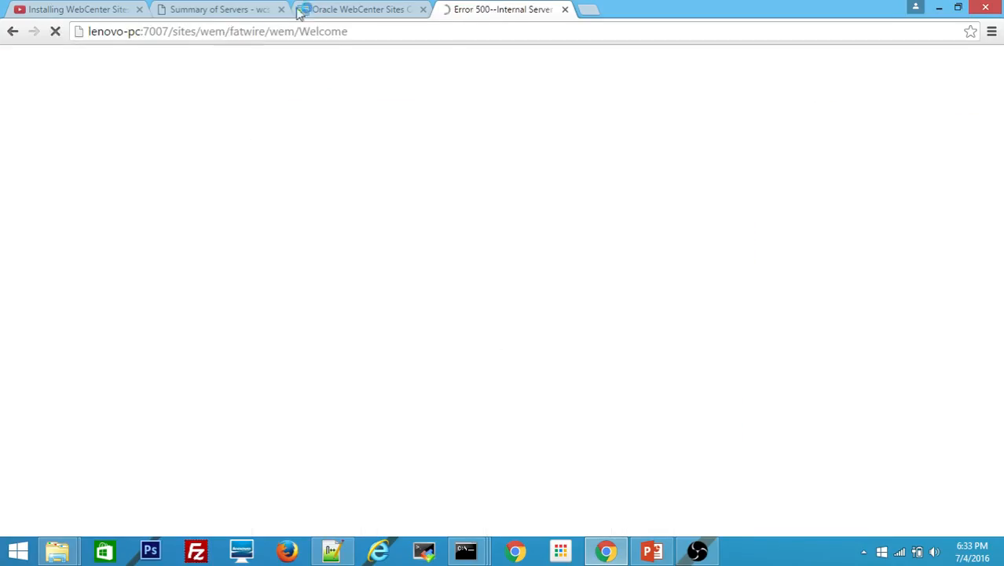
click(354, 10)
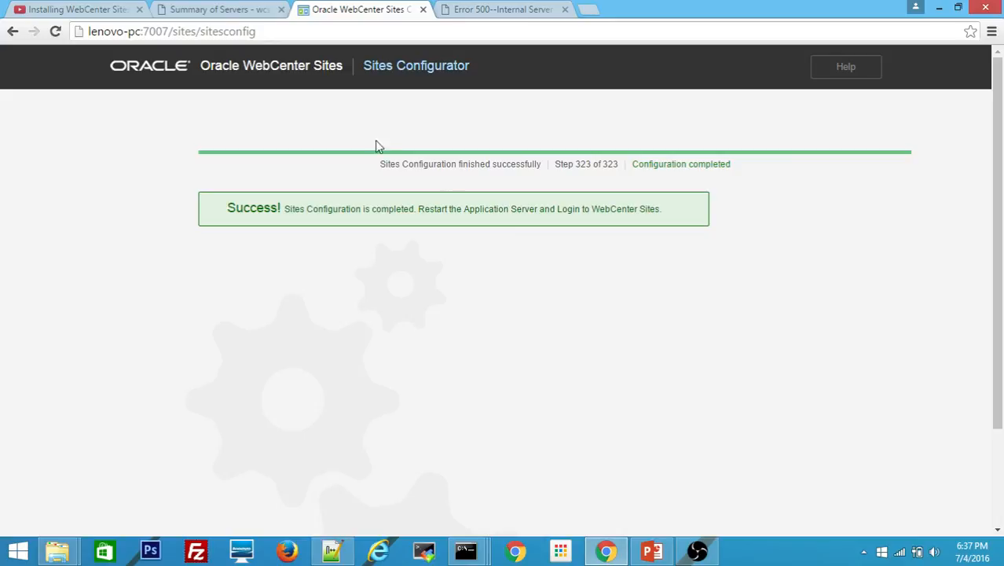
Force wcsites_server1 to shut down immediately from the refreshed Summary of Servers page
click(212, 11)
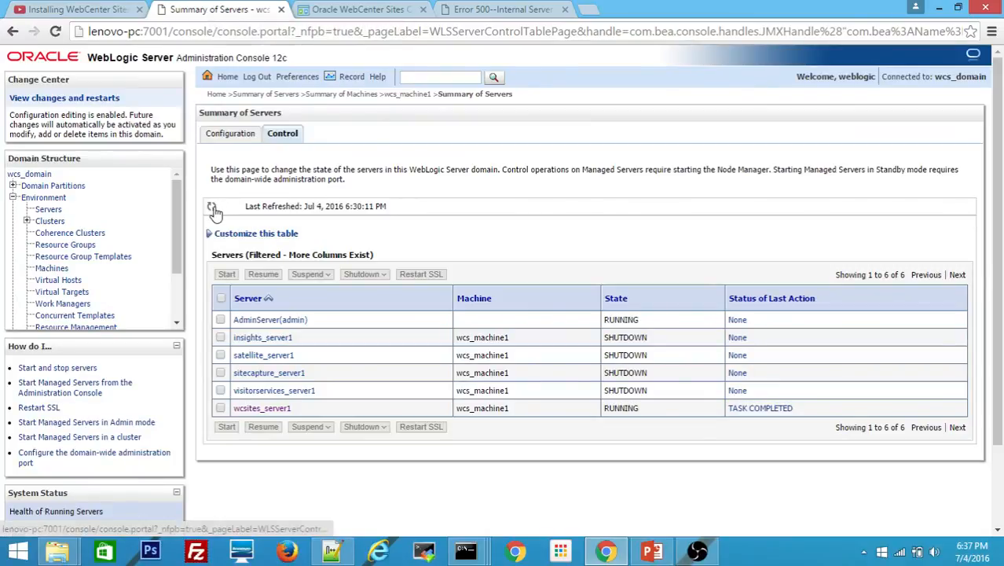
click(56, 31)
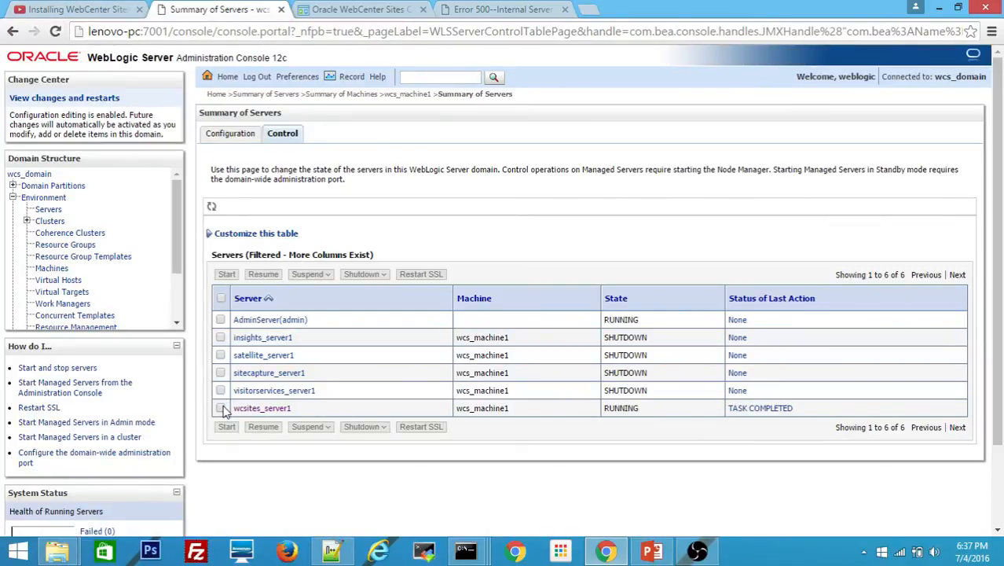
click(220, 408)
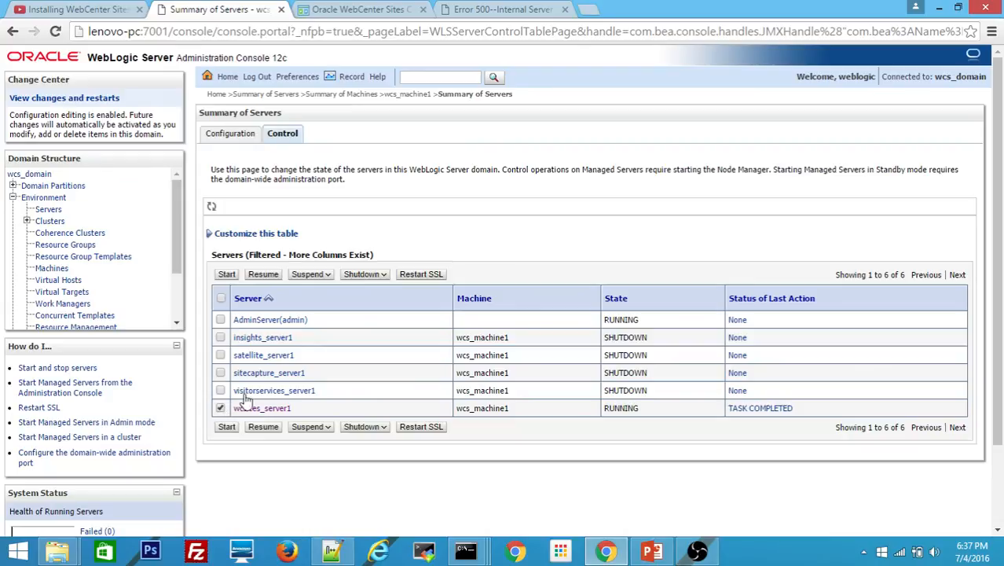
click(363, 273)
click(358, 309)
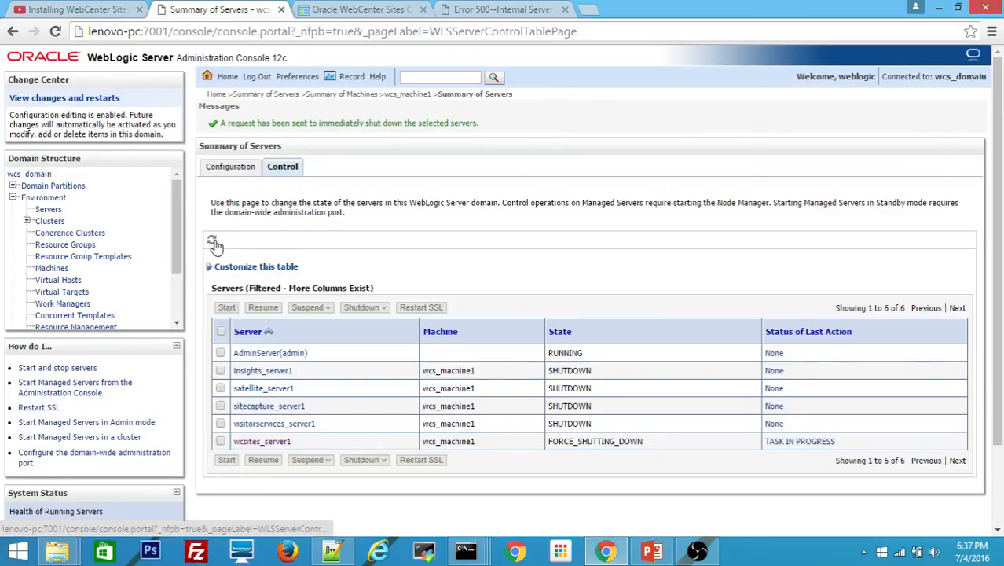
Refresh the server states and start wcsites_server1 again
click(213, 241)
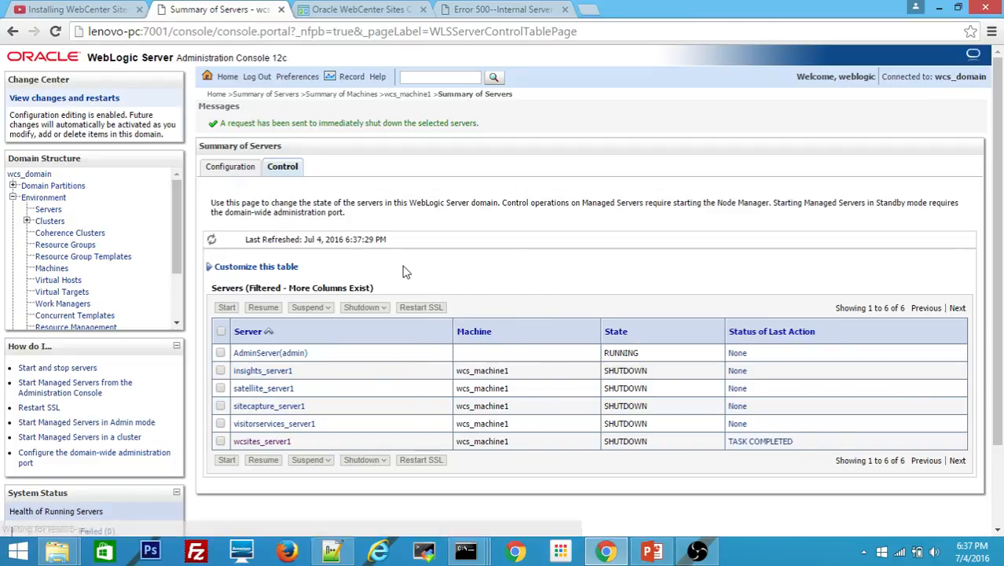
click(220, 441)
click(226, 308)
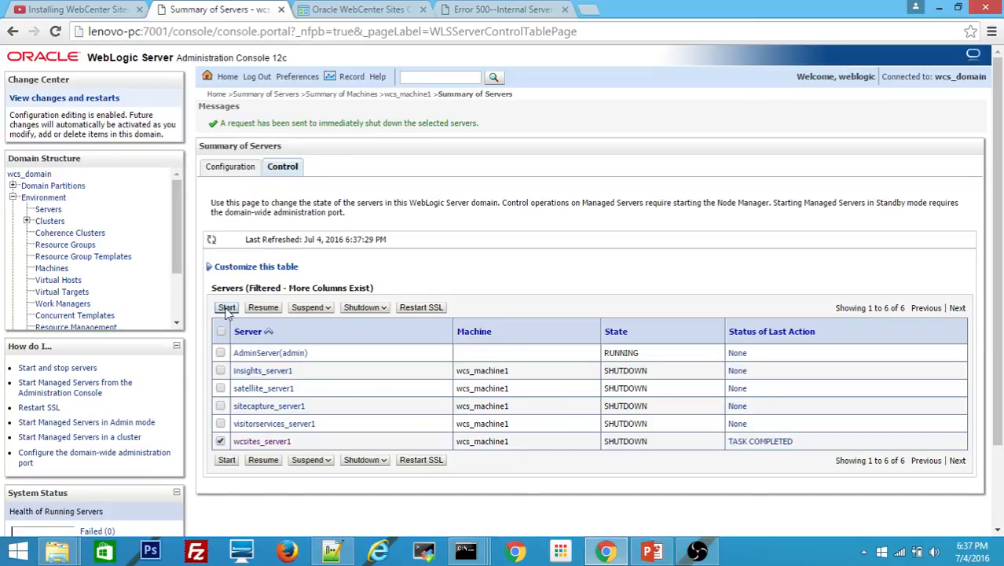